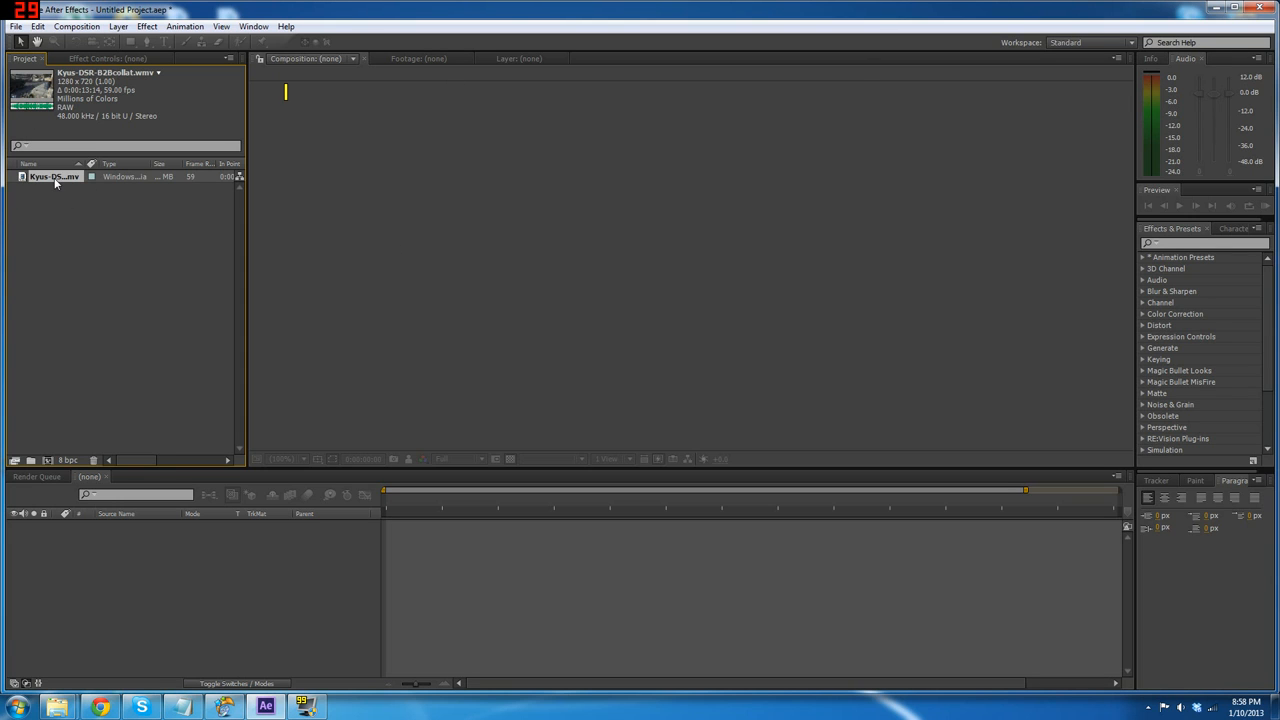
# - Create a composition from the Kyus-DSR-B2Bcollat.wmv footage and move the playhead to the kill at 0:00:06:50
pyautogui.moveTo(57, 181); pyautogui.dragTo(47, 460)
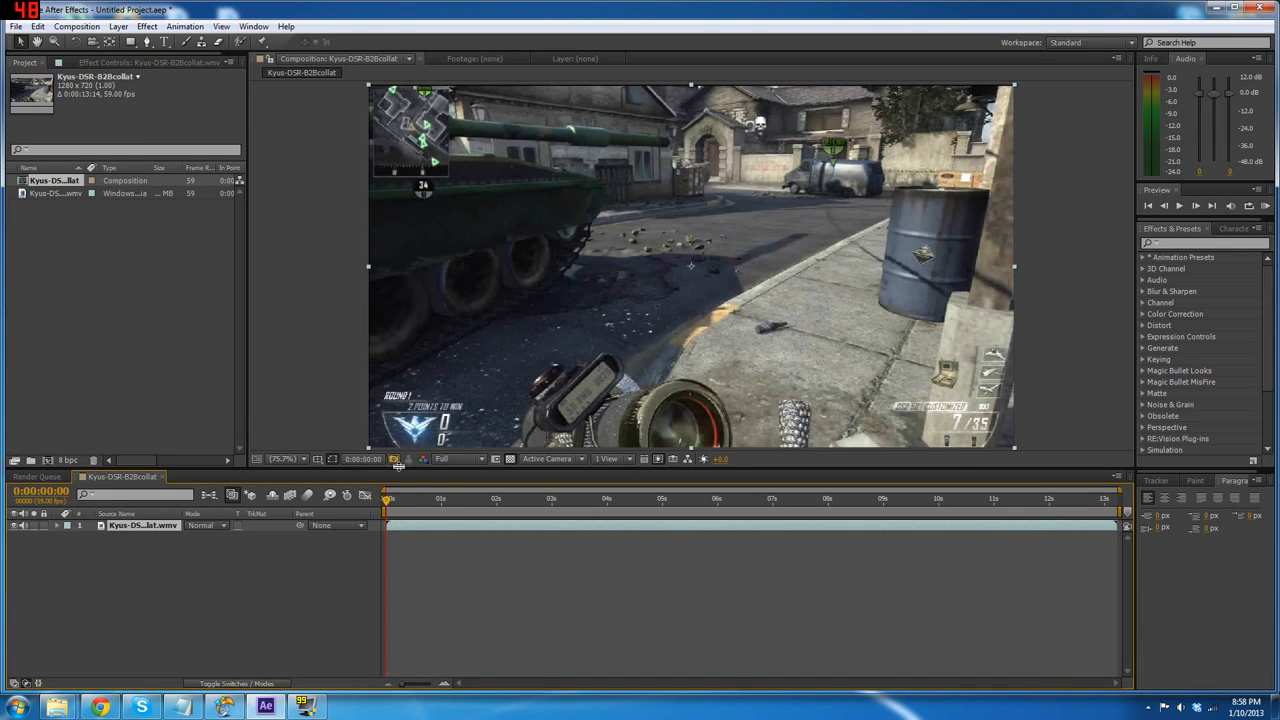
pyautogui.moveTo(386, 500); pyautogui.dragTo(577, 503)
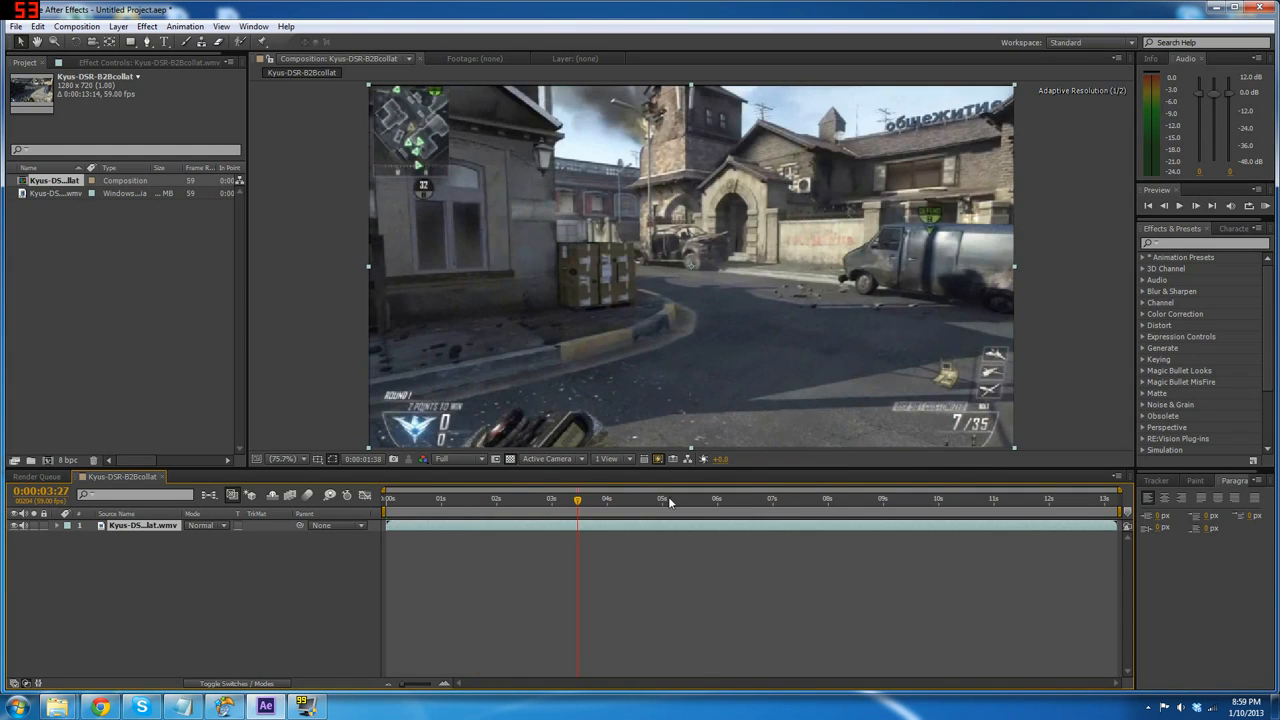
pyautogui.moveTo(743, 502); pyautogui.dragTo(762, 528)
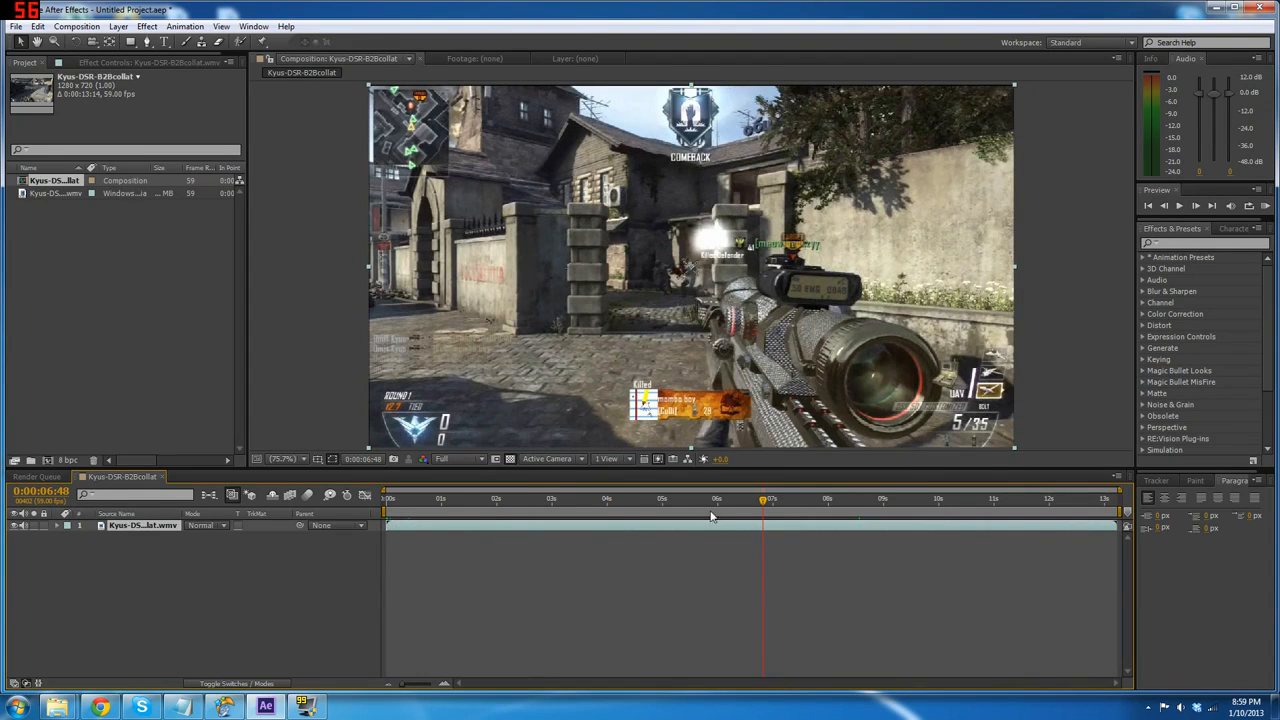
pyautogui.moveTo(762, 502); pyautogui.dragTo(764, 502)
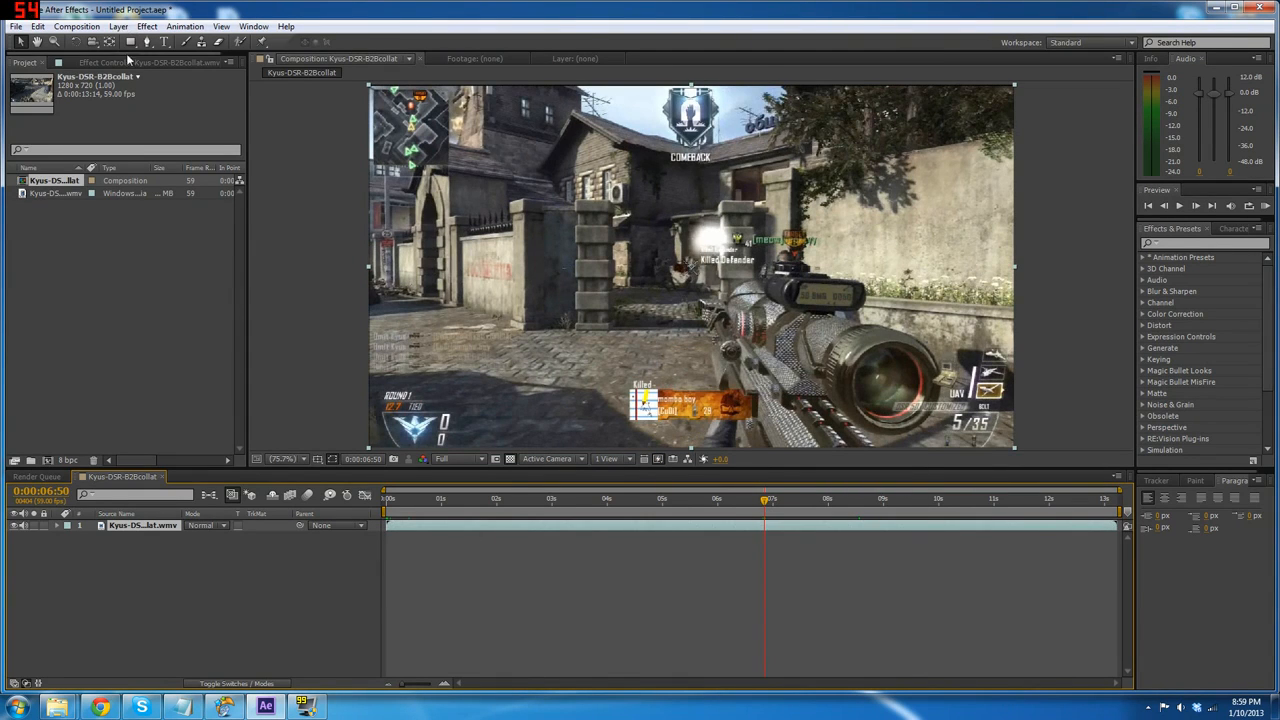
# - Apply the RE:Vision Twixtor Pro effect to the gameplay clip layer
pyautogui.click(147, 26)
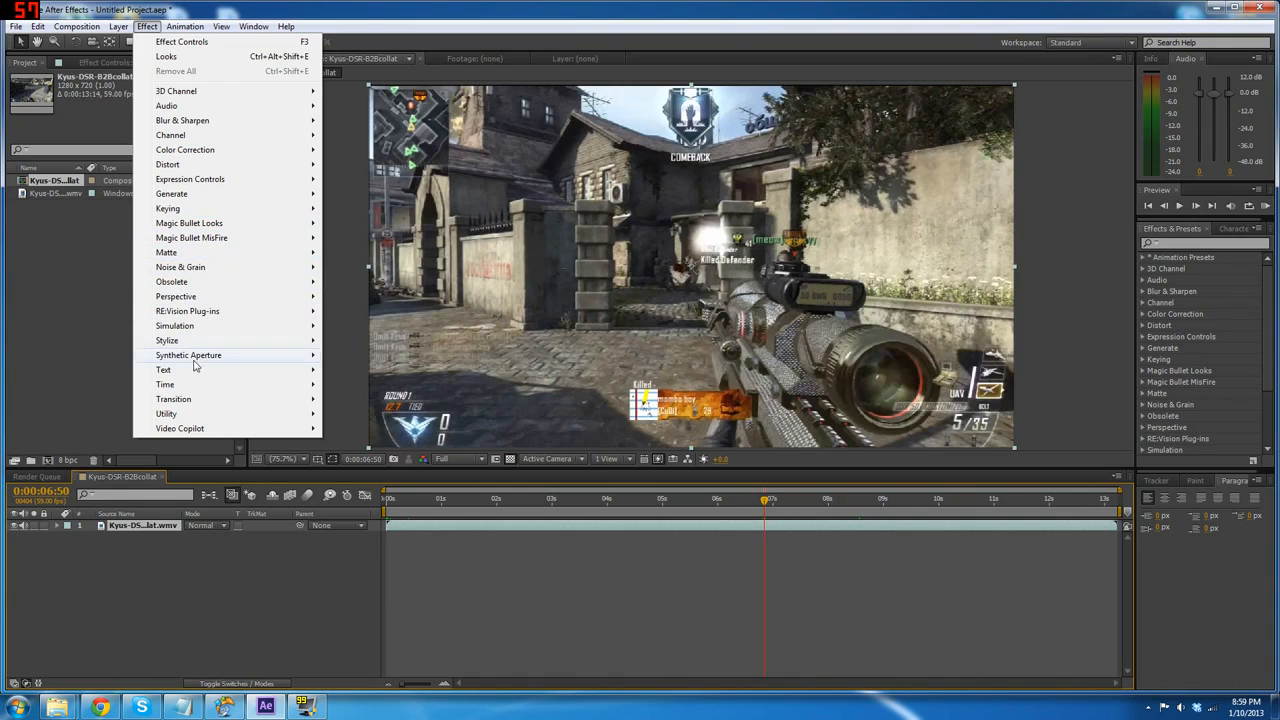
pyautogui.moveTo(198, 314)
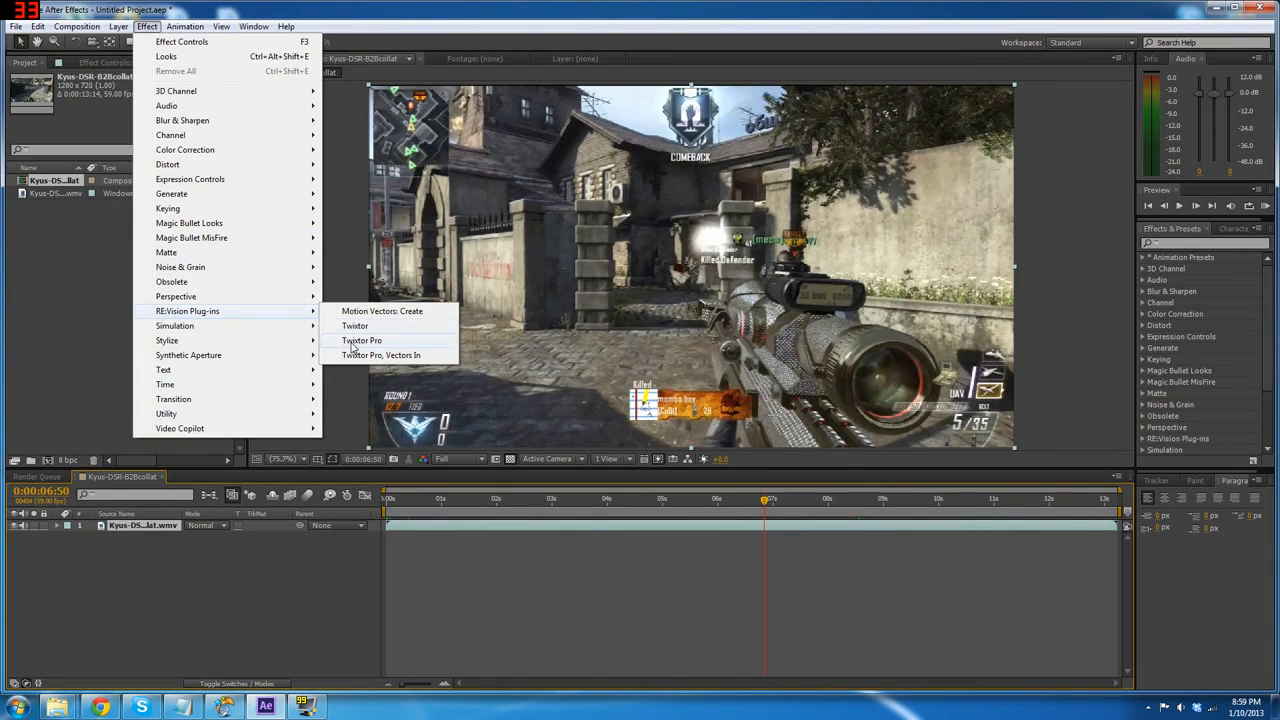
pyautogui.click(352, 341)
# - Interpret the source WMV footage so that it conforms to a frame rate of 59.94 frames per second
pyautogui.click(22, 63)
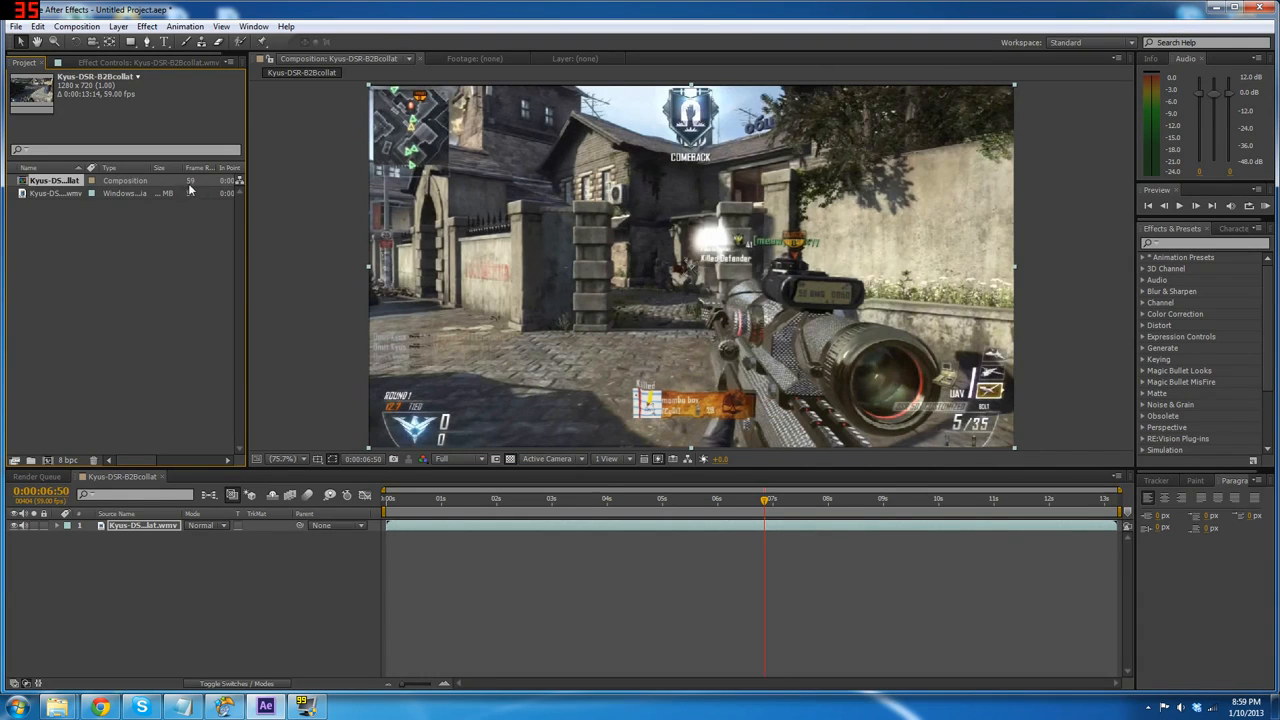
pyautogui.rightClick(56, 198)
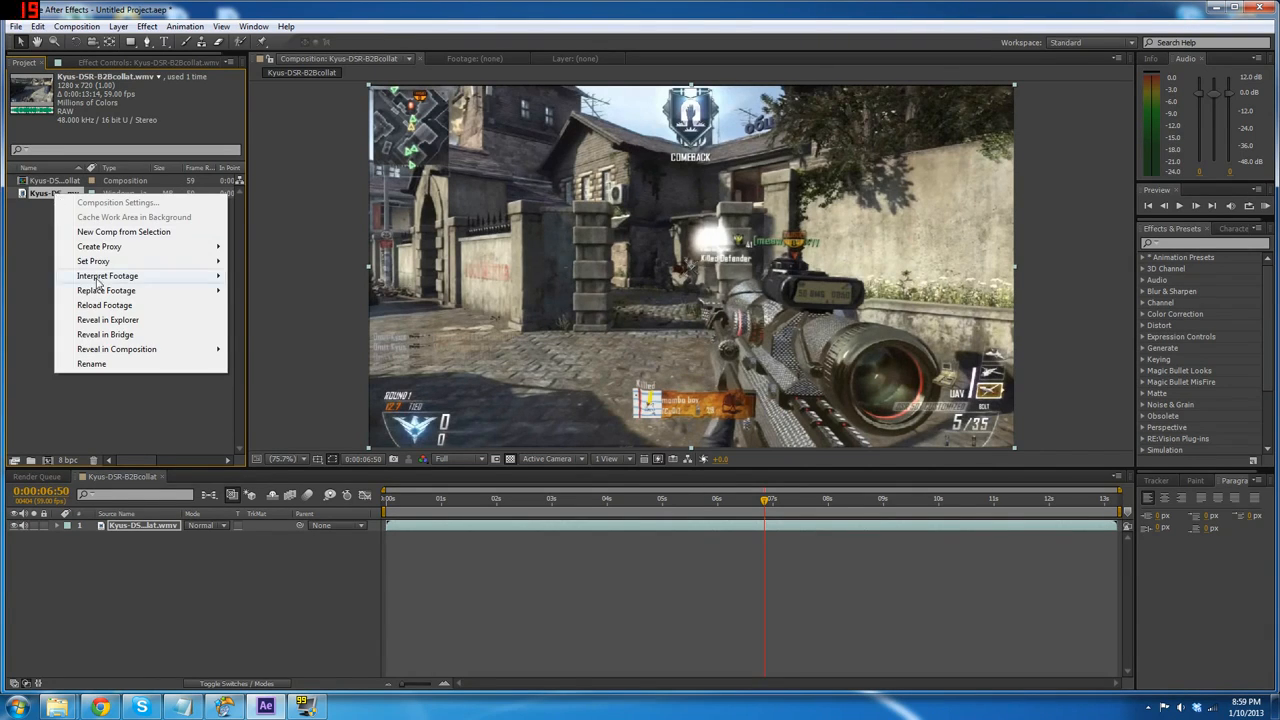
pyautogui.moveTo(102, 278)
pyautogui.click(284, 277)
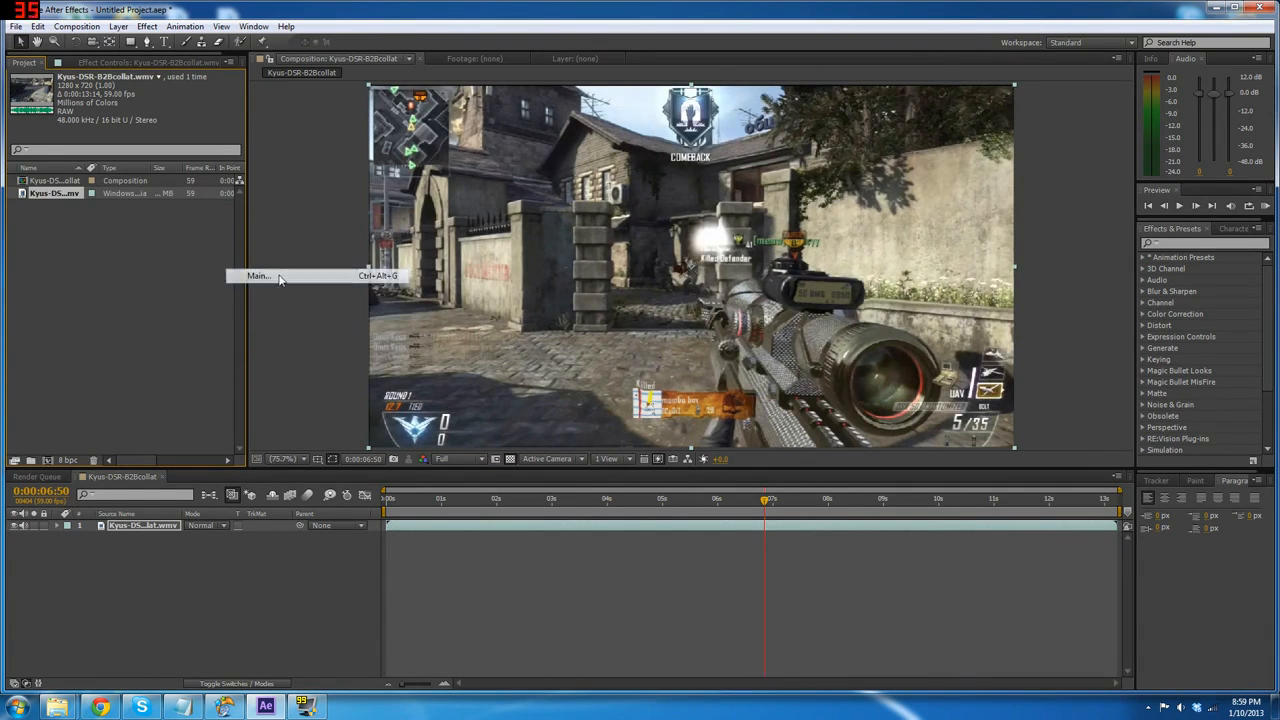
pyautogui.click(614, 275)
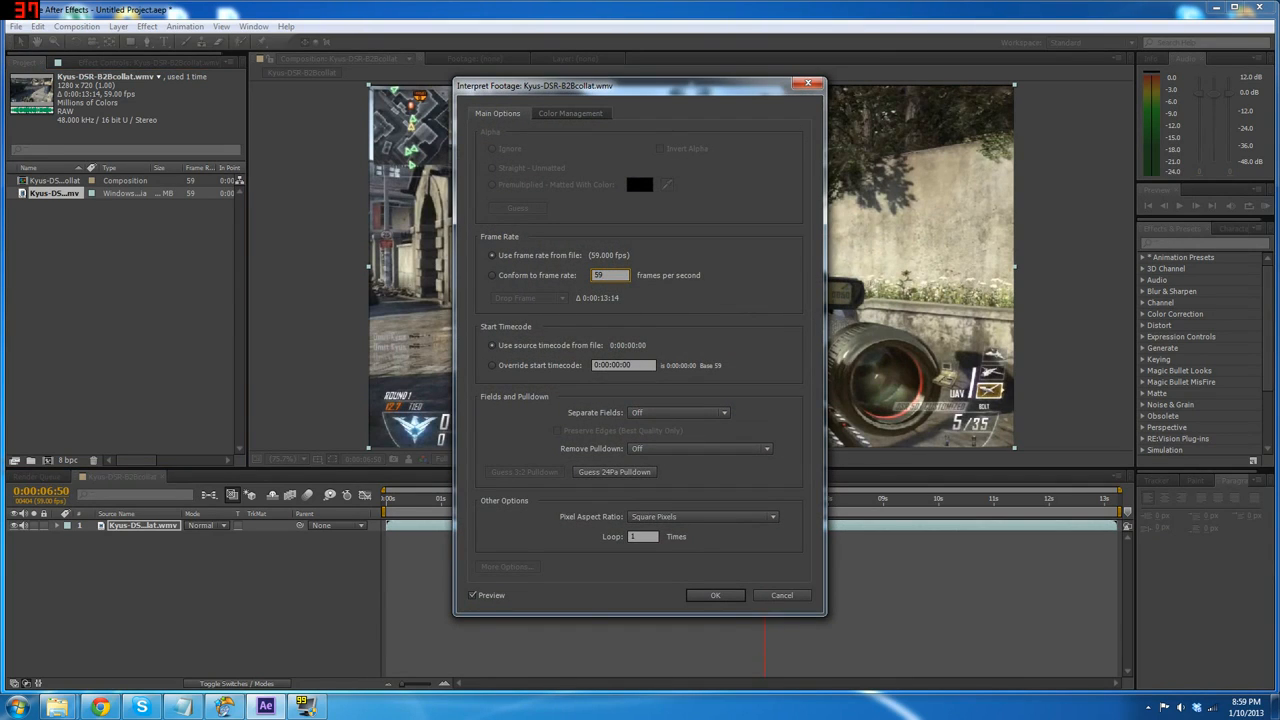
pyautogui.write('.94')
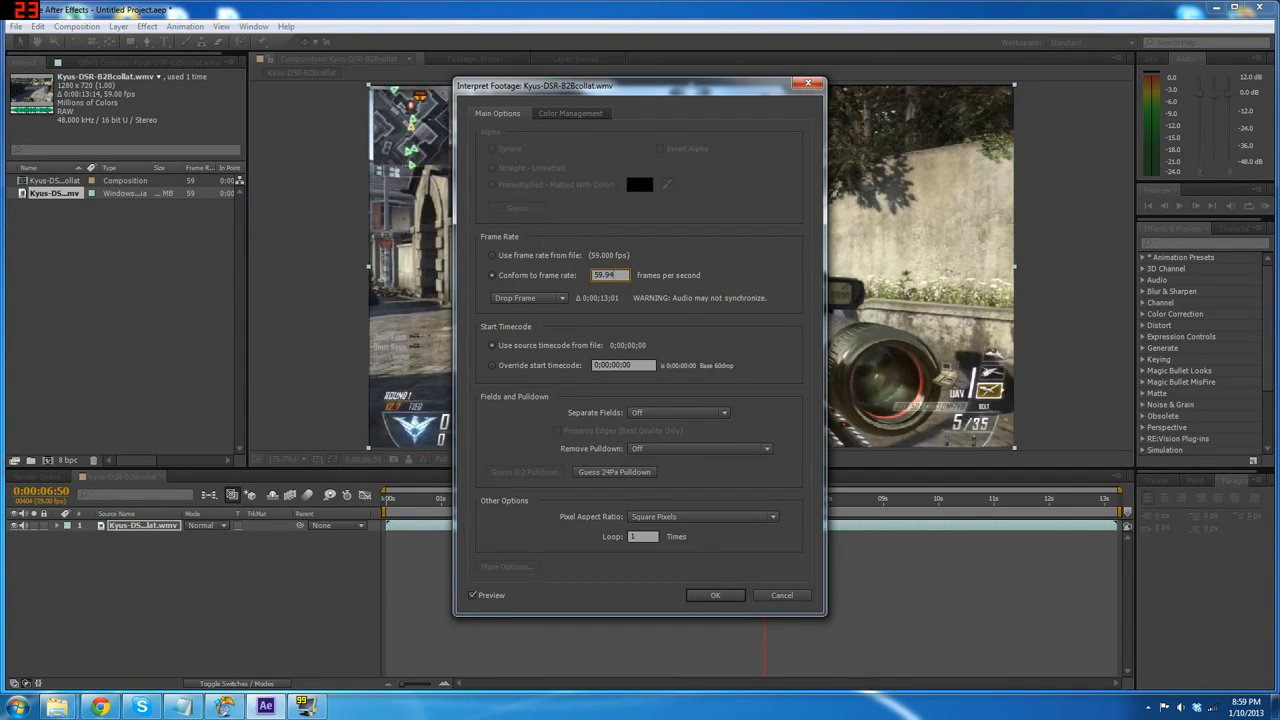
pyautogui.click(727, 596)
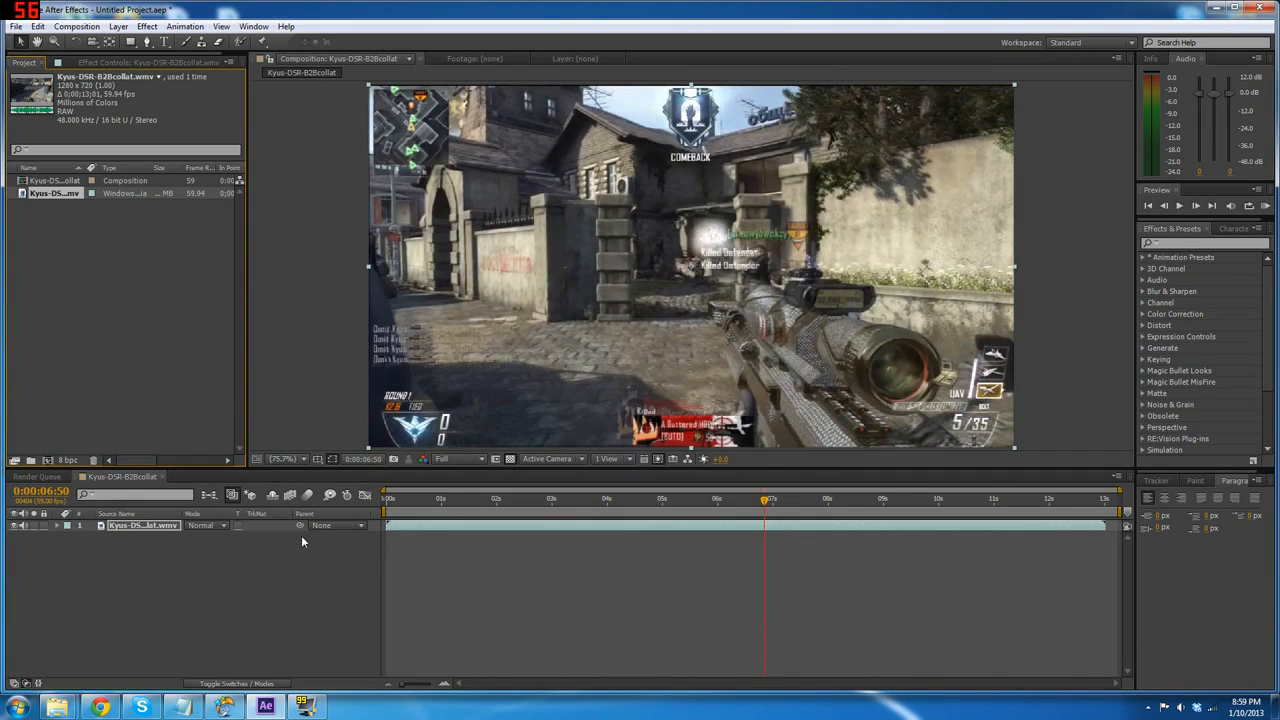
# - Set the composition's frame rate to 59.94 frames per second in its settings
pyautogui.click(75, 27)
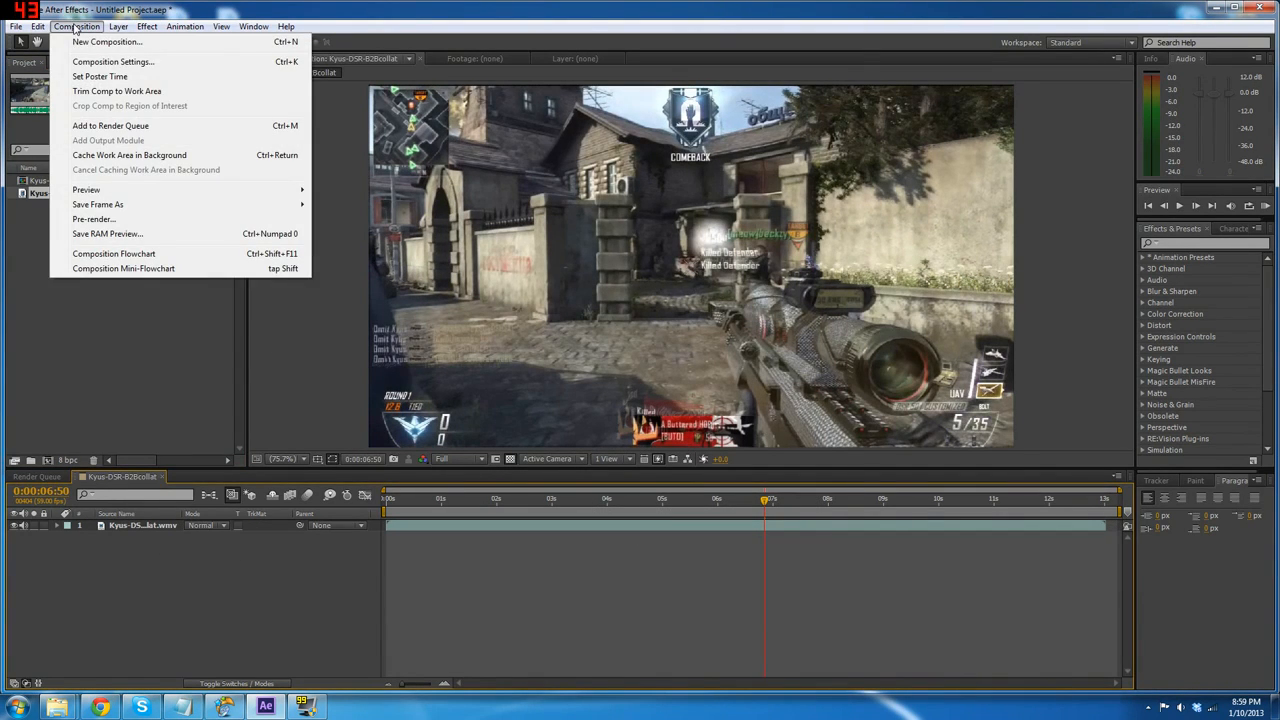
pyautogui.click(112, 62)
pyautogui.click(577, 351)
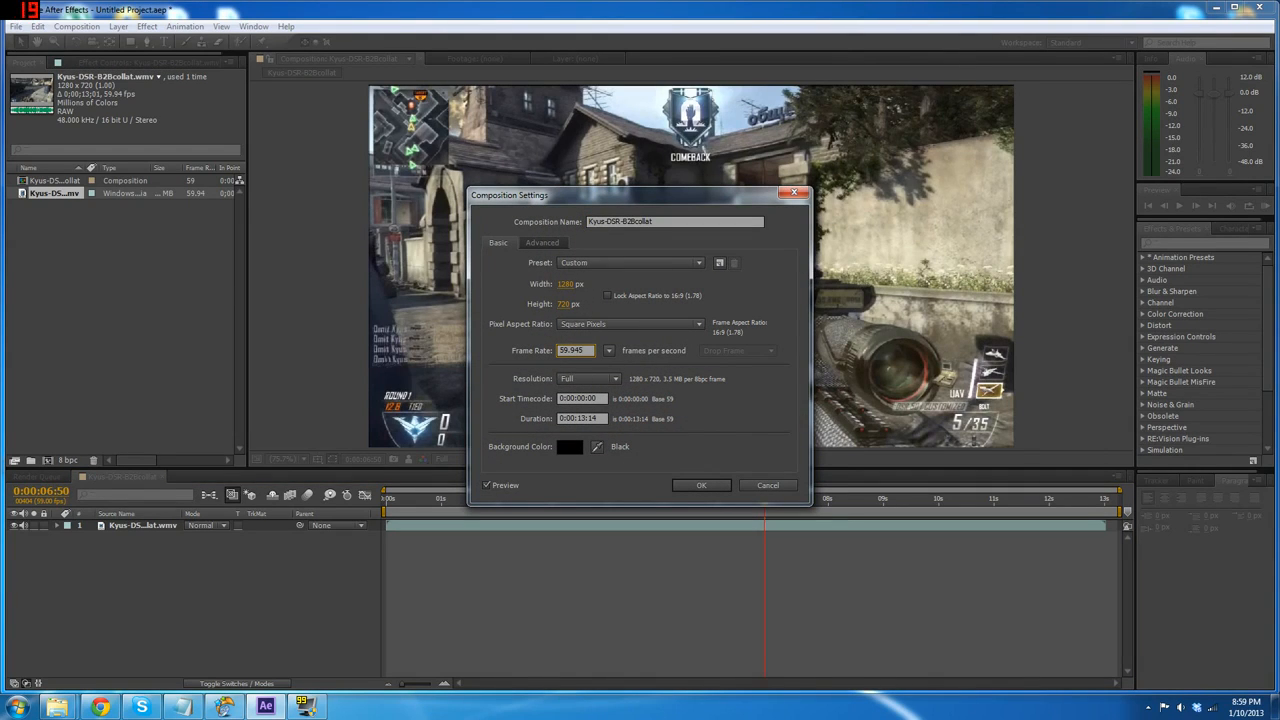
pyautogui.press('Return')
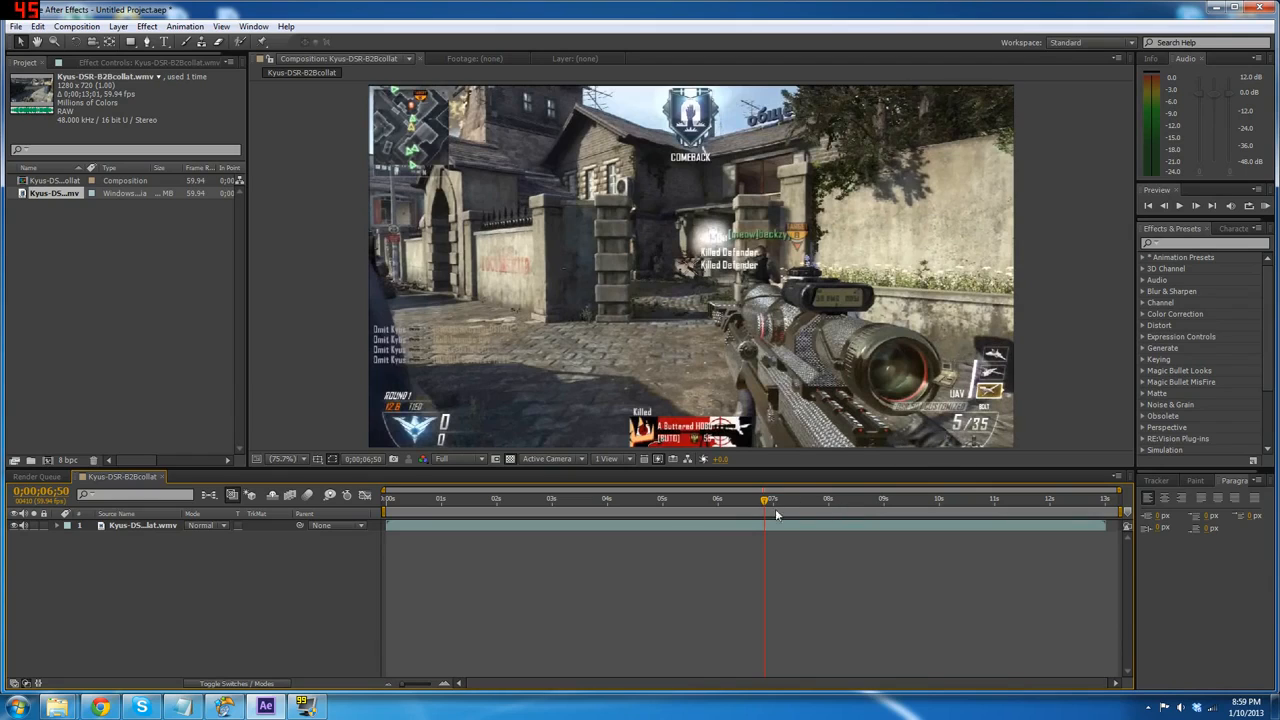
# - Move the playhead to 0;00;06;49 and set Twixtor Pro's input frame rate to 59.94
pyautogui.moveTo(766, 501)
pyautogui.mouseDown()
pyautogui.moveTo(754, 503)
pyautogui.moveTo(768, 505)
pyautogui.mouseUp()
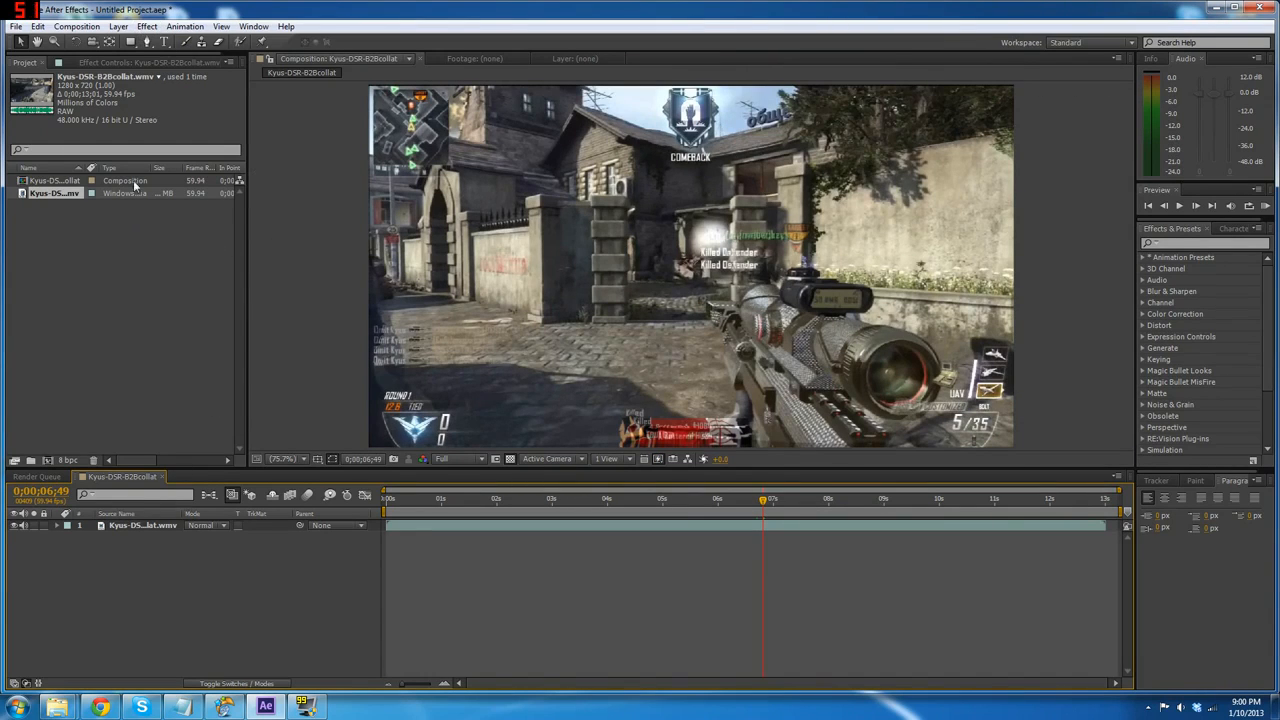
pyautogui.click(114, 60)
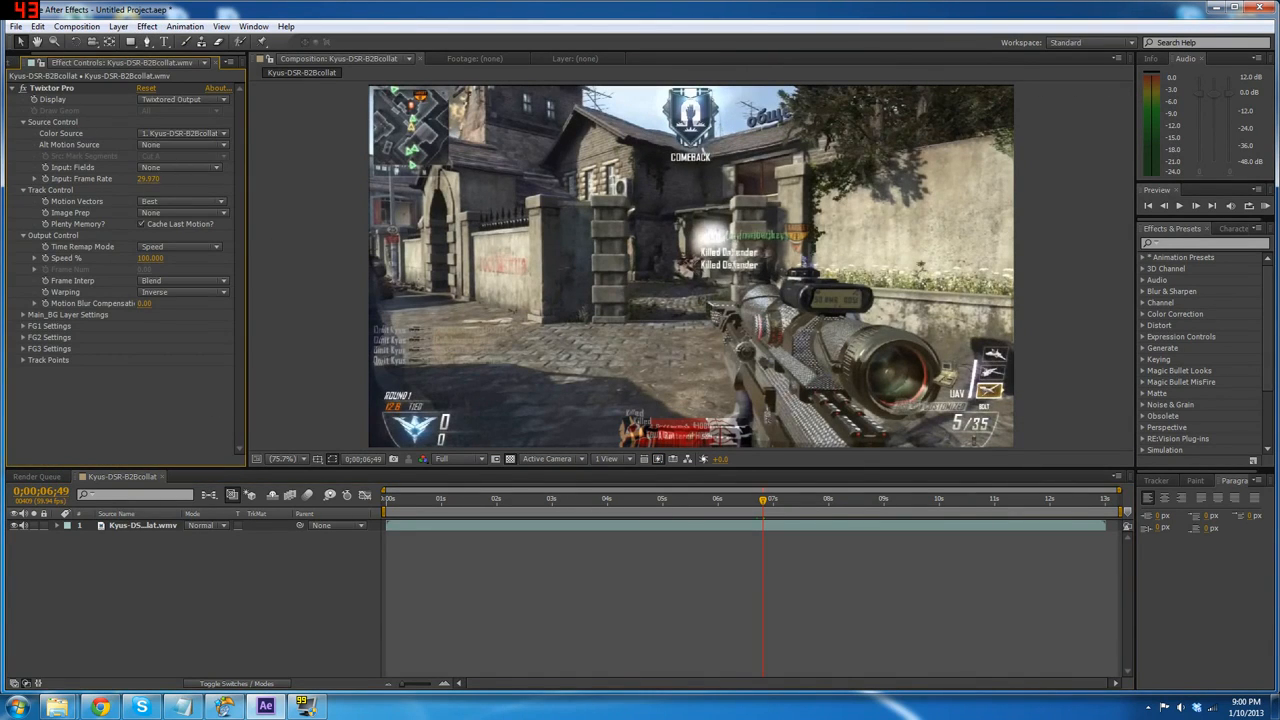
pyautogui.click(148, 178)
pyautogui.write('59.94')
pyautogui.press('Return')
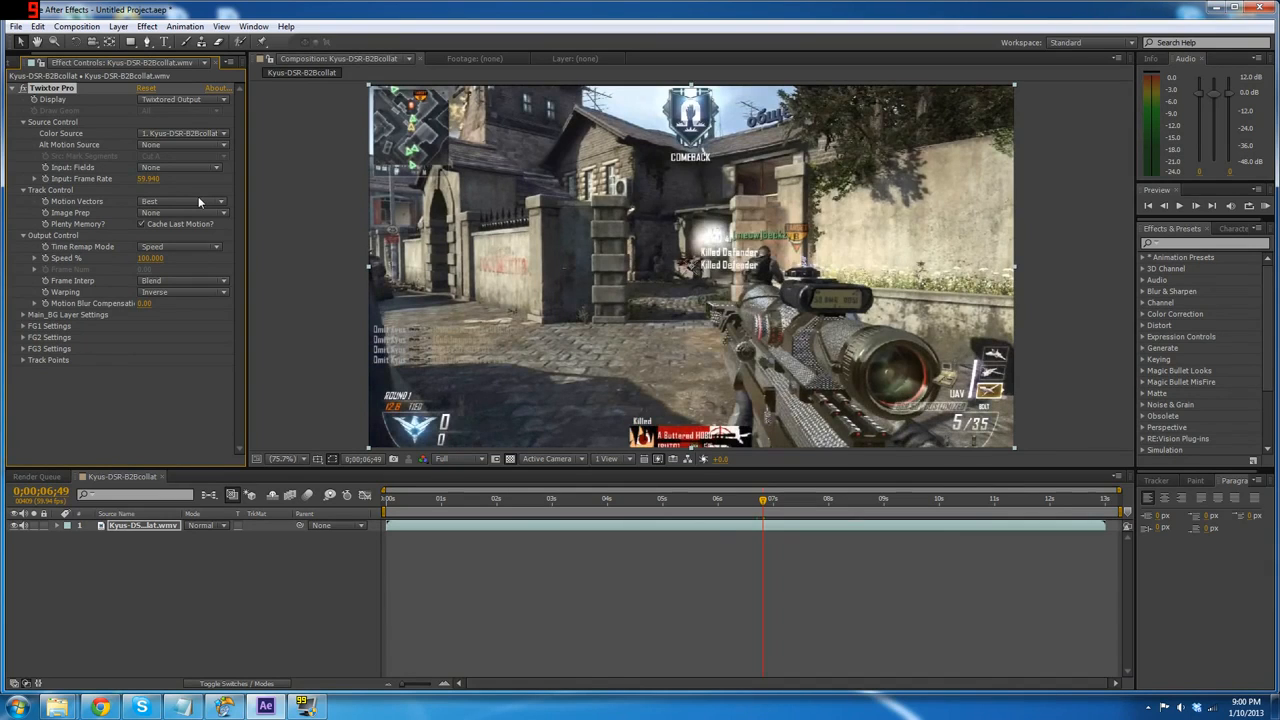
# - Enable keyframing of Twixtor Pro's Speed % at 0;00;06;48, then set the speed to 1 one frame further on
pyautogui.click(1164, 205)
pyautogui.click(45, 258)
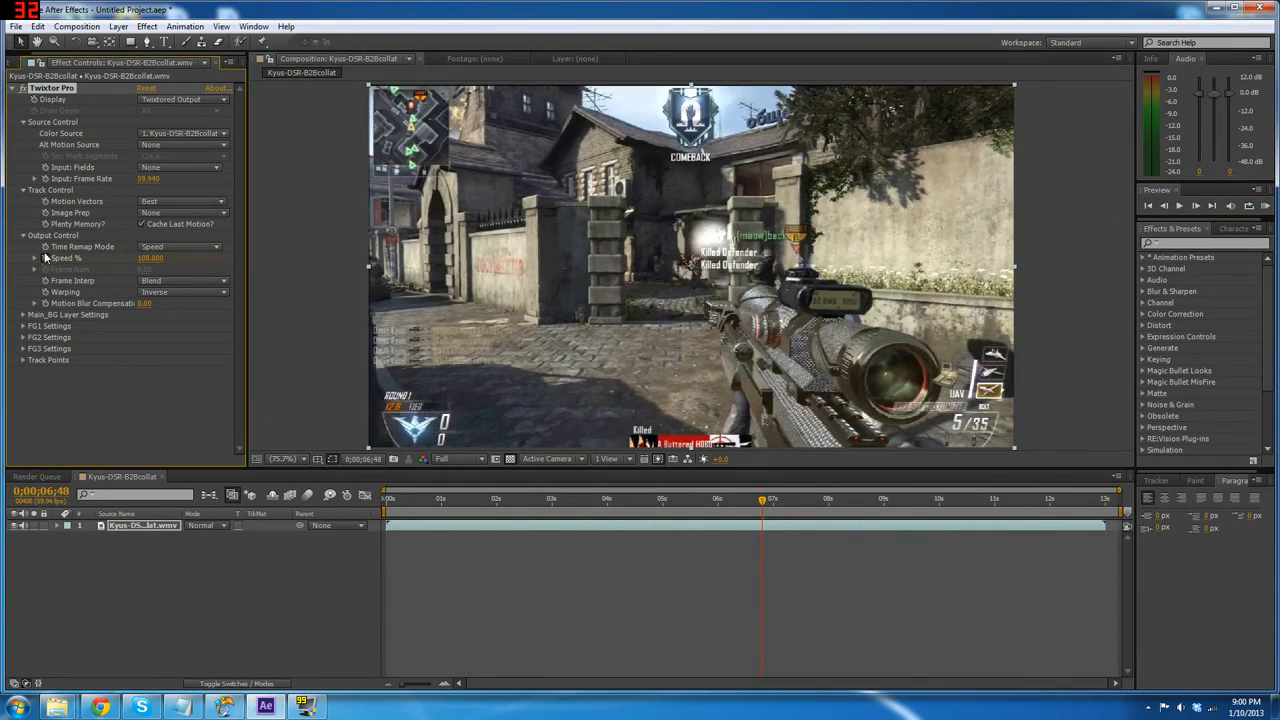
pyautogui.click(1195, 205)
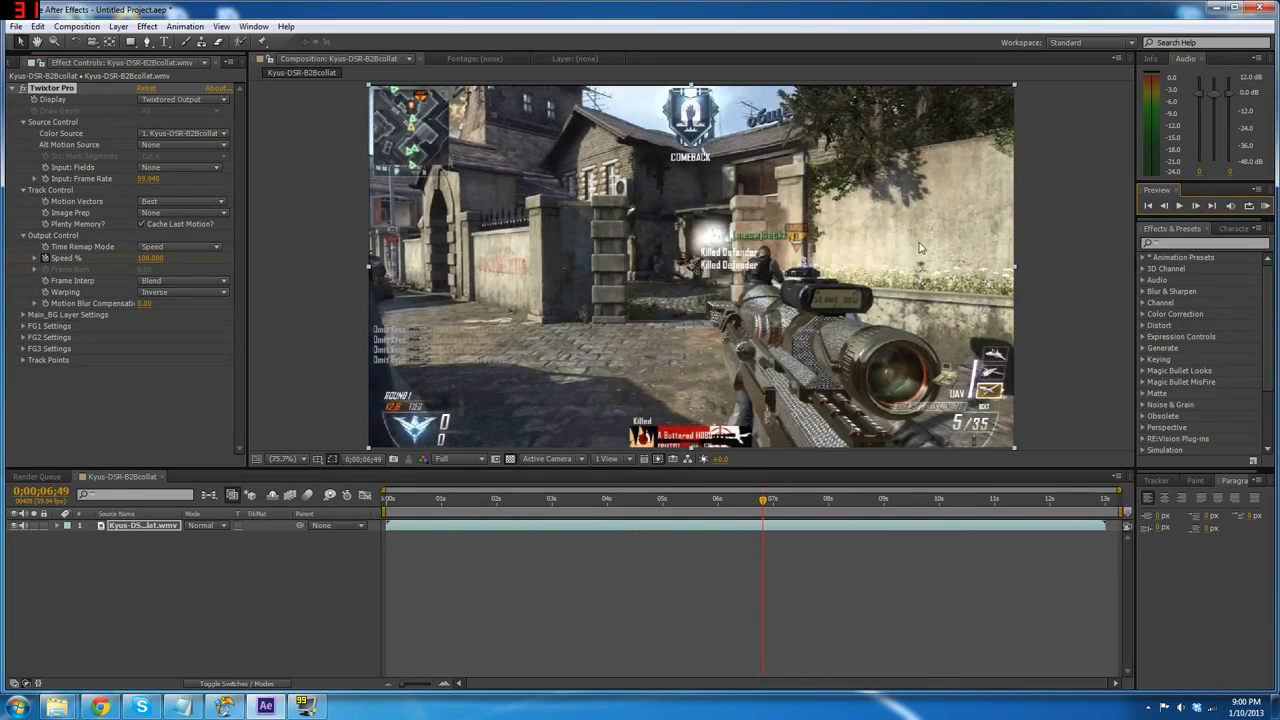
pyautogui.click(150, 258)
pyautogui.write('1')
pyautogui.press('Return')
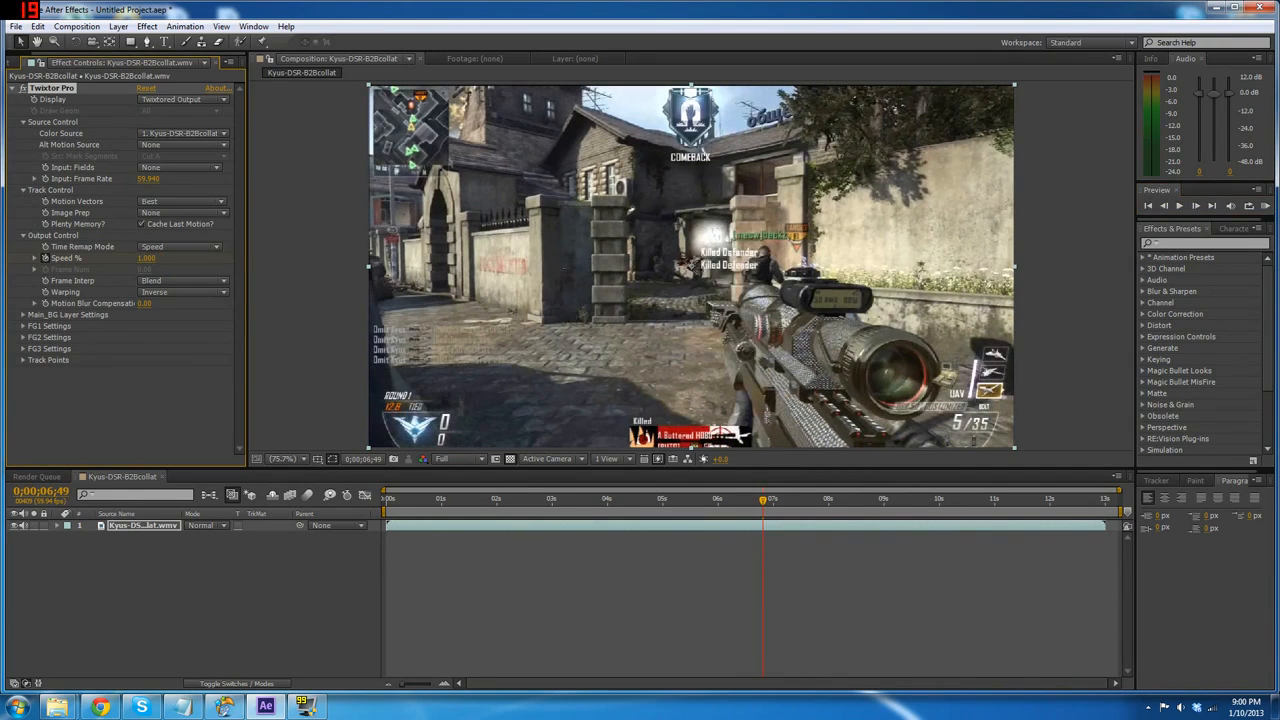
# - Split the clip layer at 0;00;06;44, just before the speed keyframes, and delete Twixtor Pro from the earlier part
pyautogui.moveTo(767, 508); pyautogui.dragTo(796, 515)
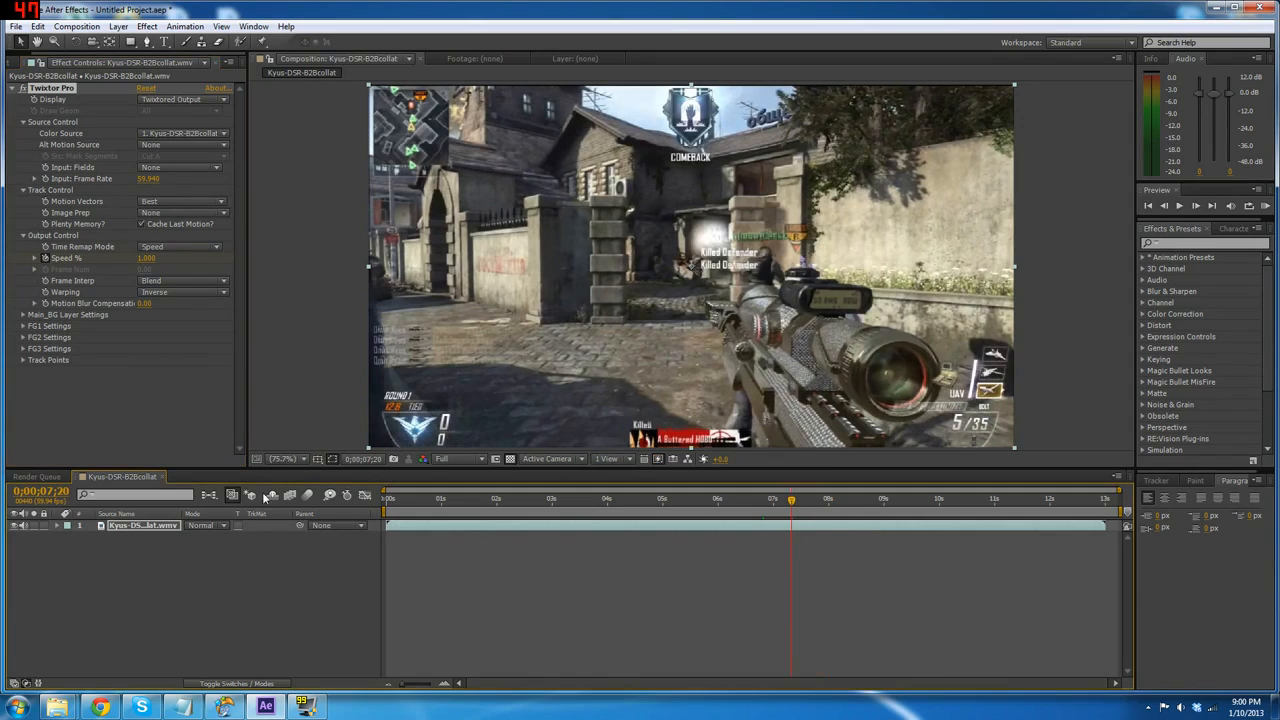
pyautogui.click(132, 525)
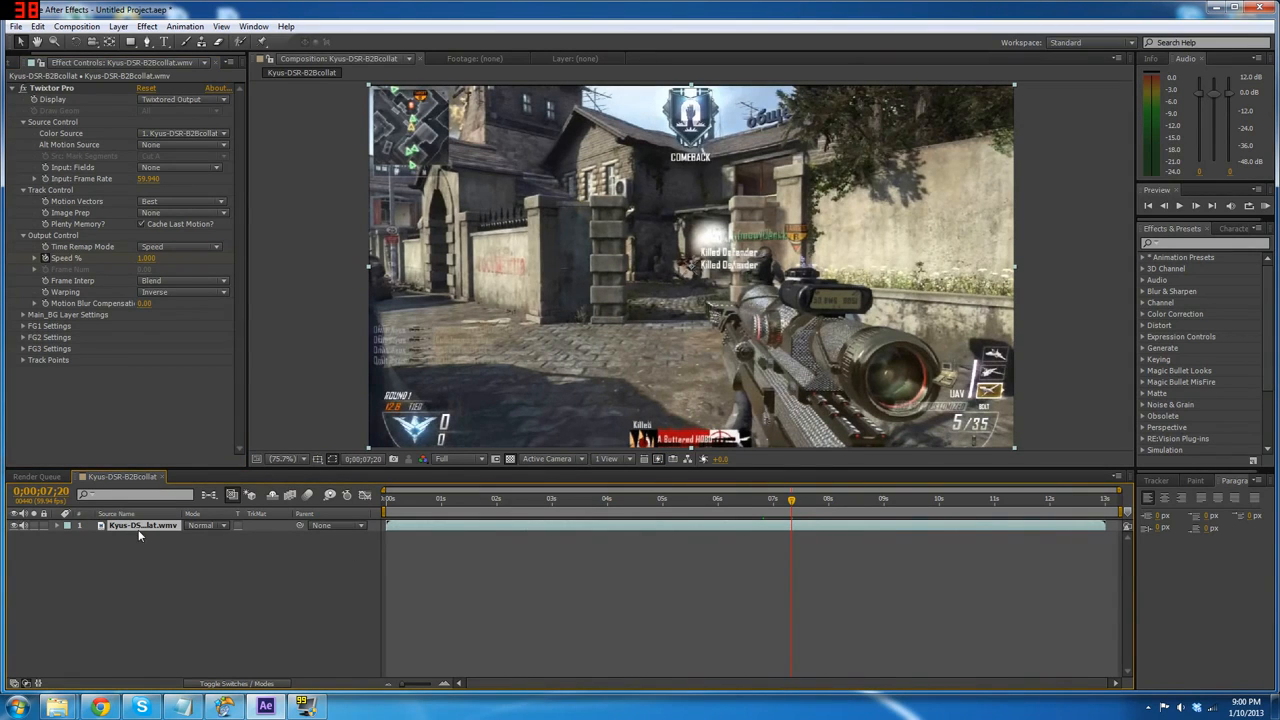
pyautogui.press('e')
pyautogui.moveTo(791, 500); pyautogui.dragTo(762, 516)
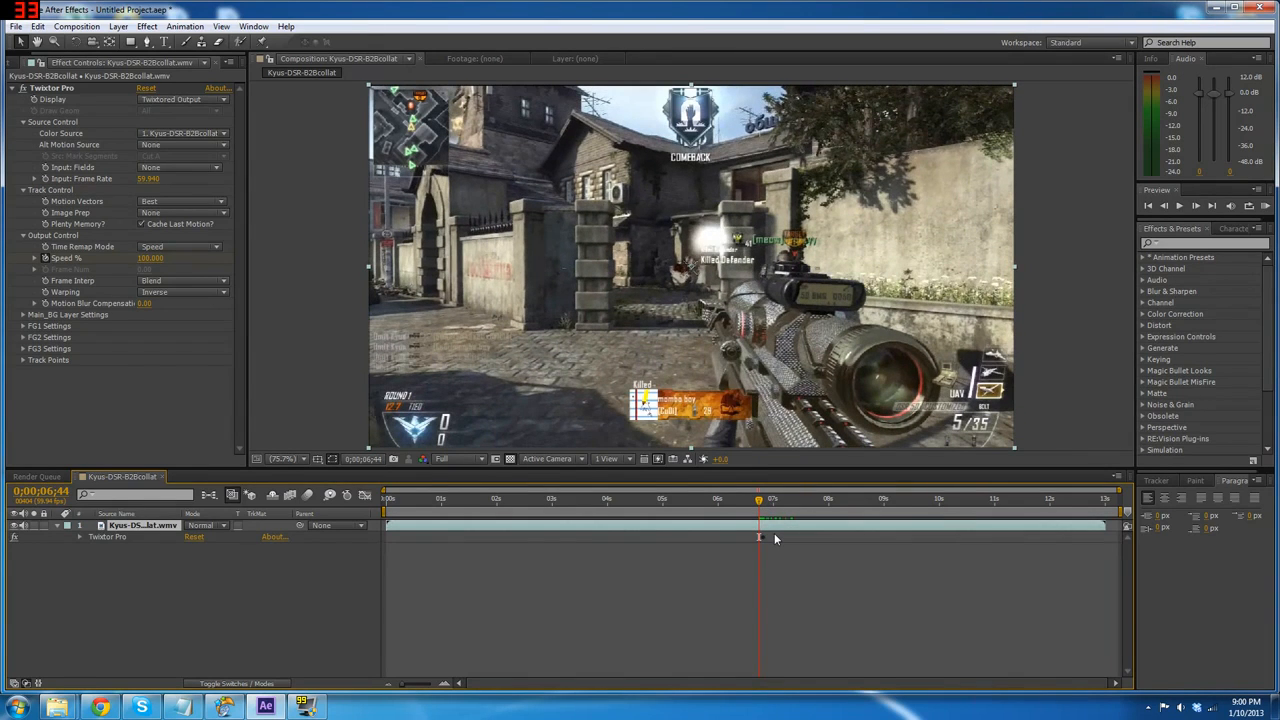
pyautogui.hotkey('ctrl', 'shift', 'd')
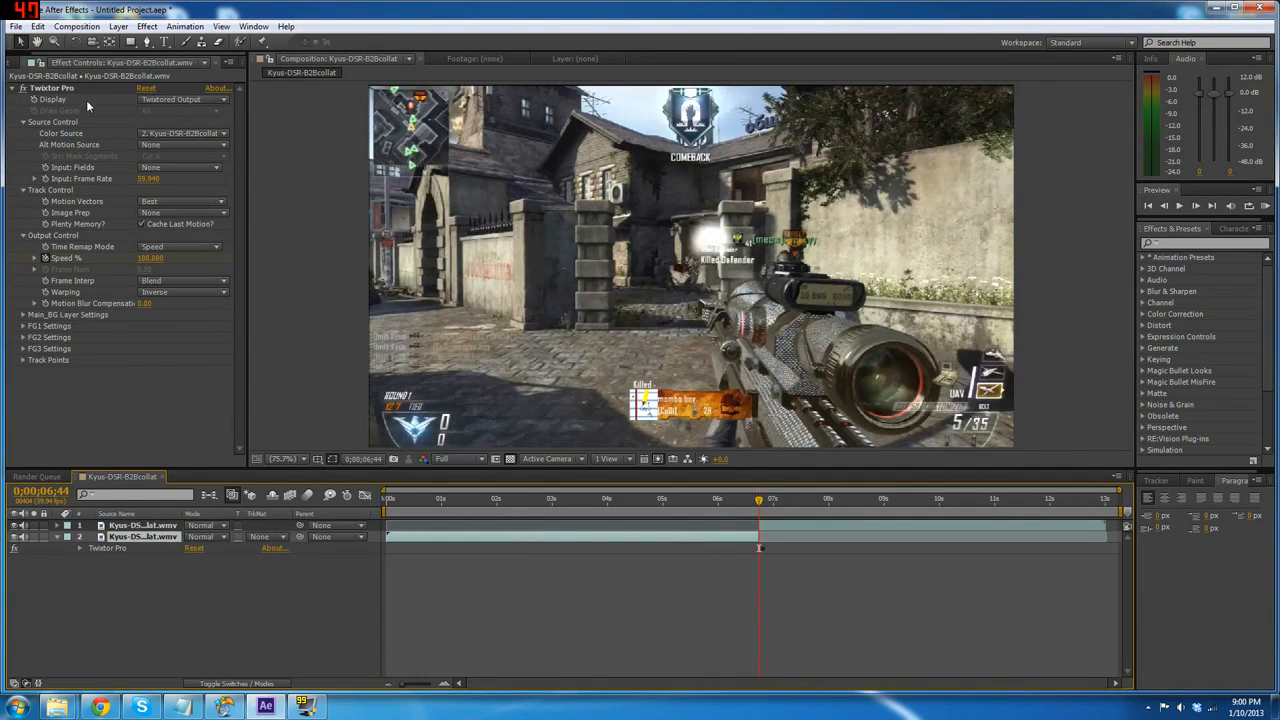
pyautogui.click(58, 88)
pyautogui.press('Delete')
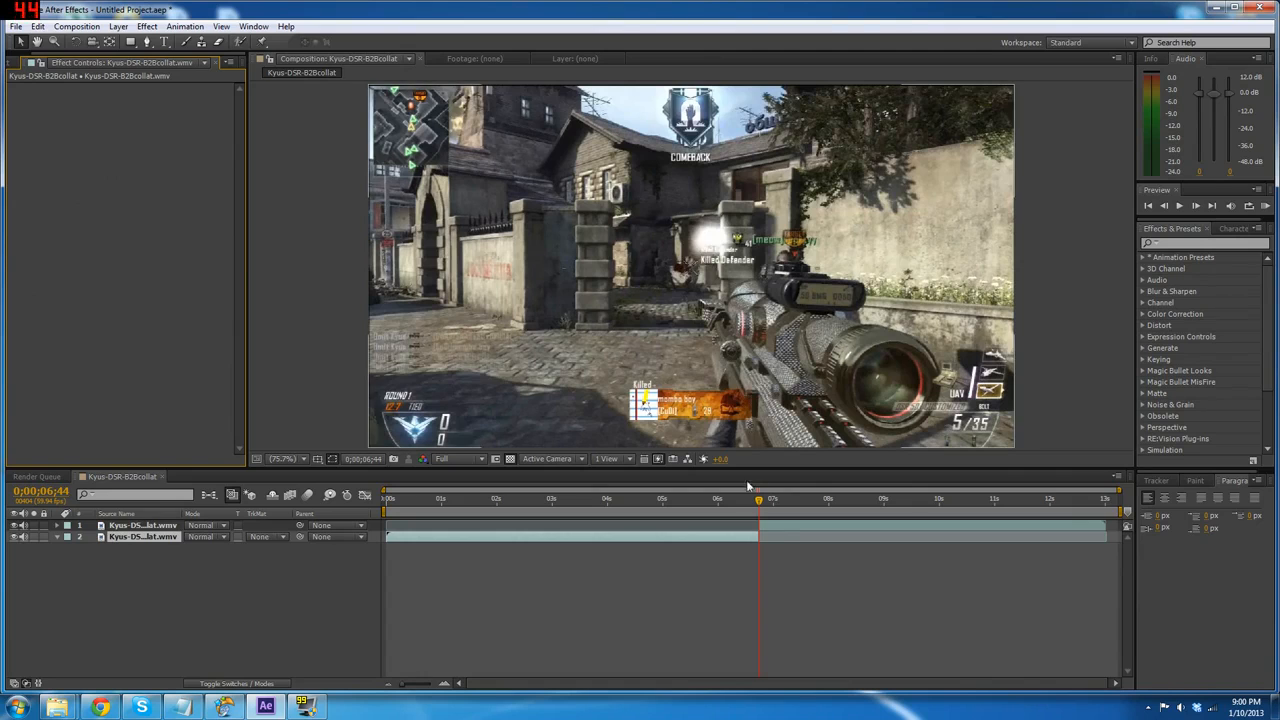
# - Select the clip layer after the split and expand its transform properties, with the playhead at 0;00;06;48
pyautogui.click(784, 524)
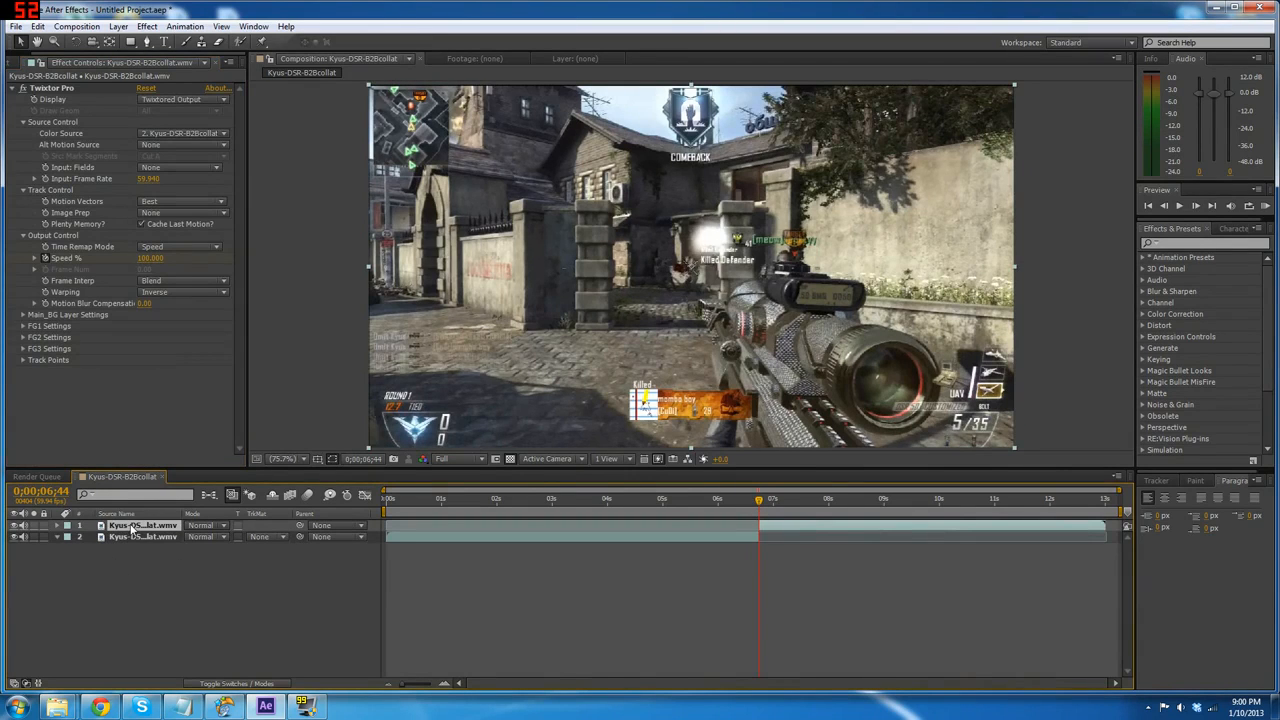
pyautogui.press('e')
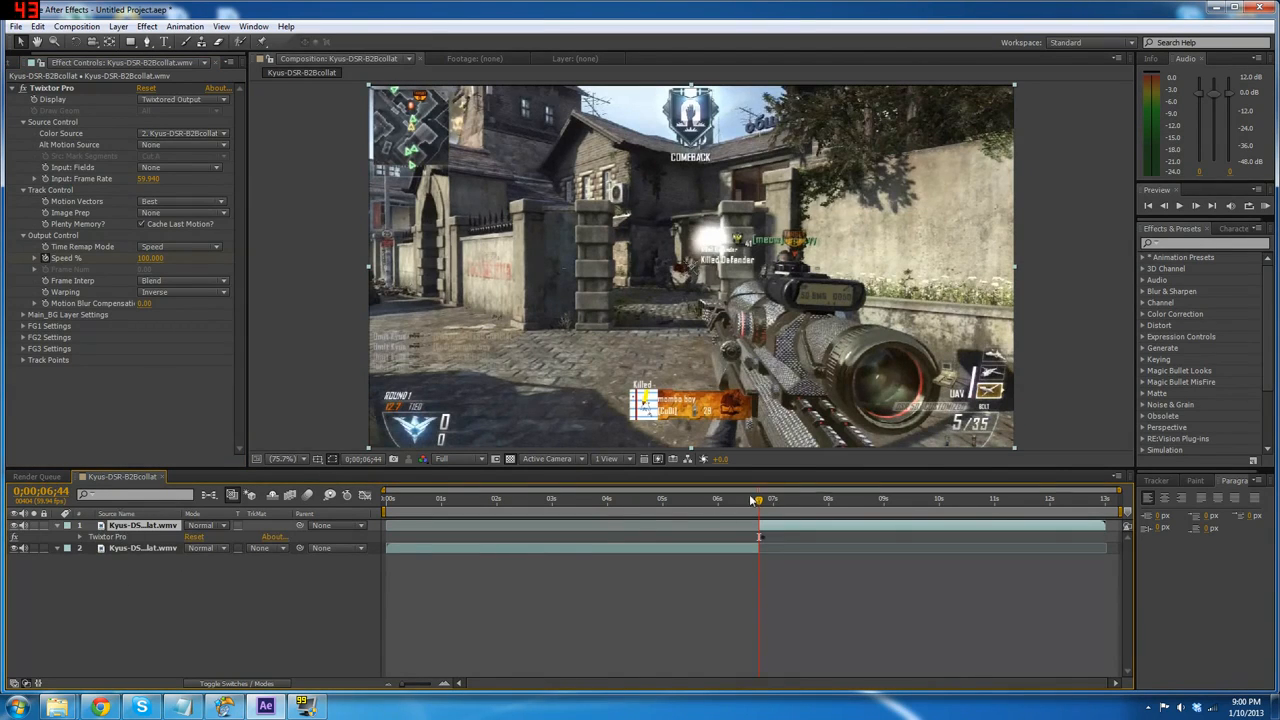
pyautogui.moveTo(753, 500); pyautogui.dragTo(763, 530)
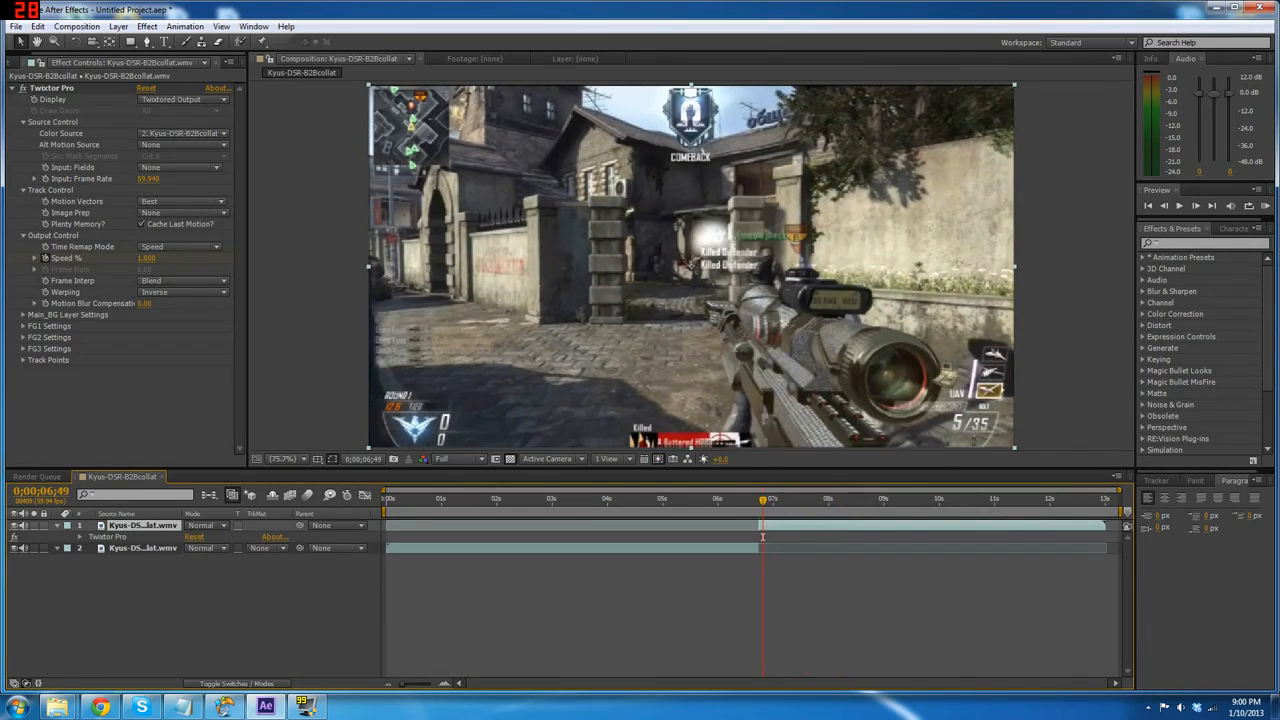
pyautogui.press('e')
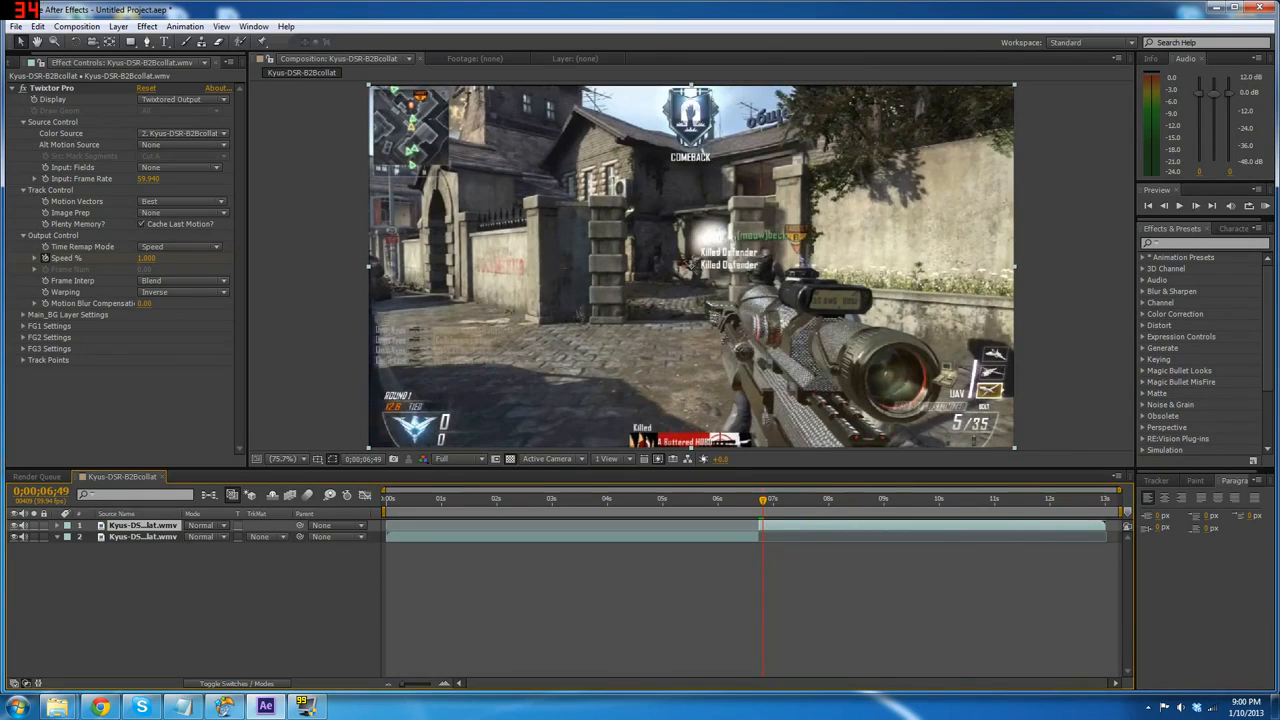
pyautogui.click(56, 527)
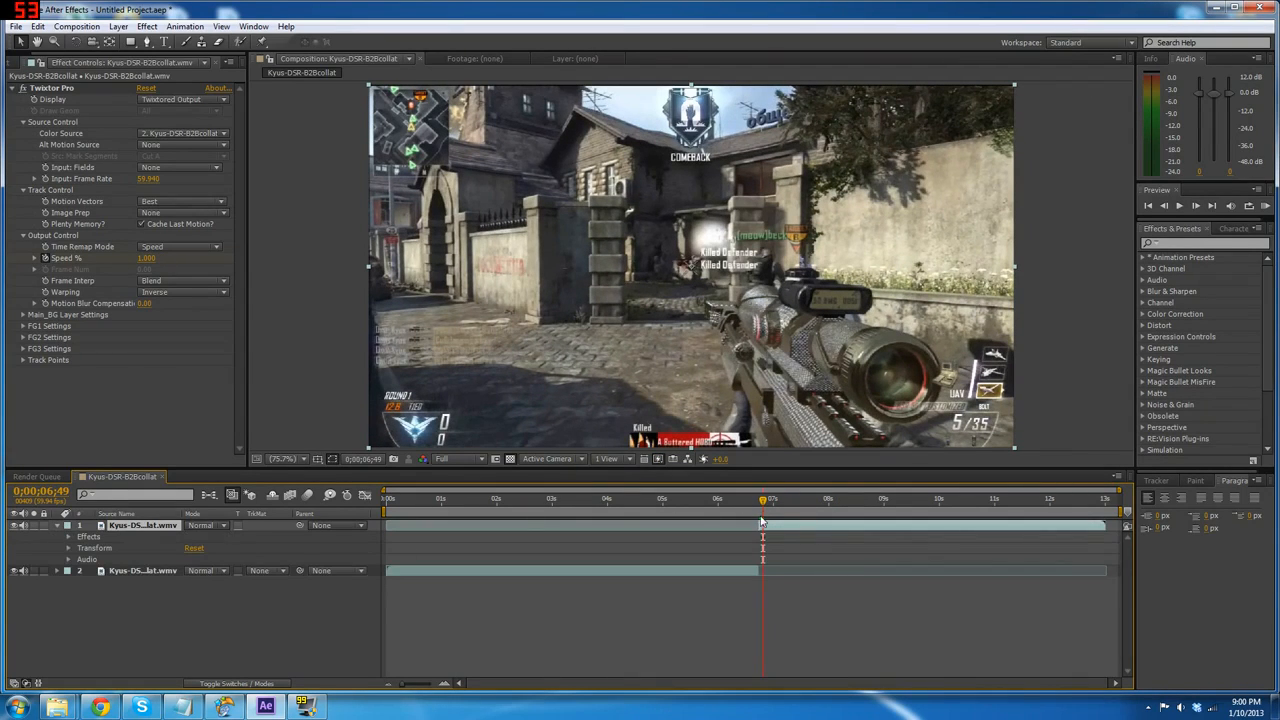
pyautogui.moveTo(763, 510); pyautogui.dragTo(762, 508)
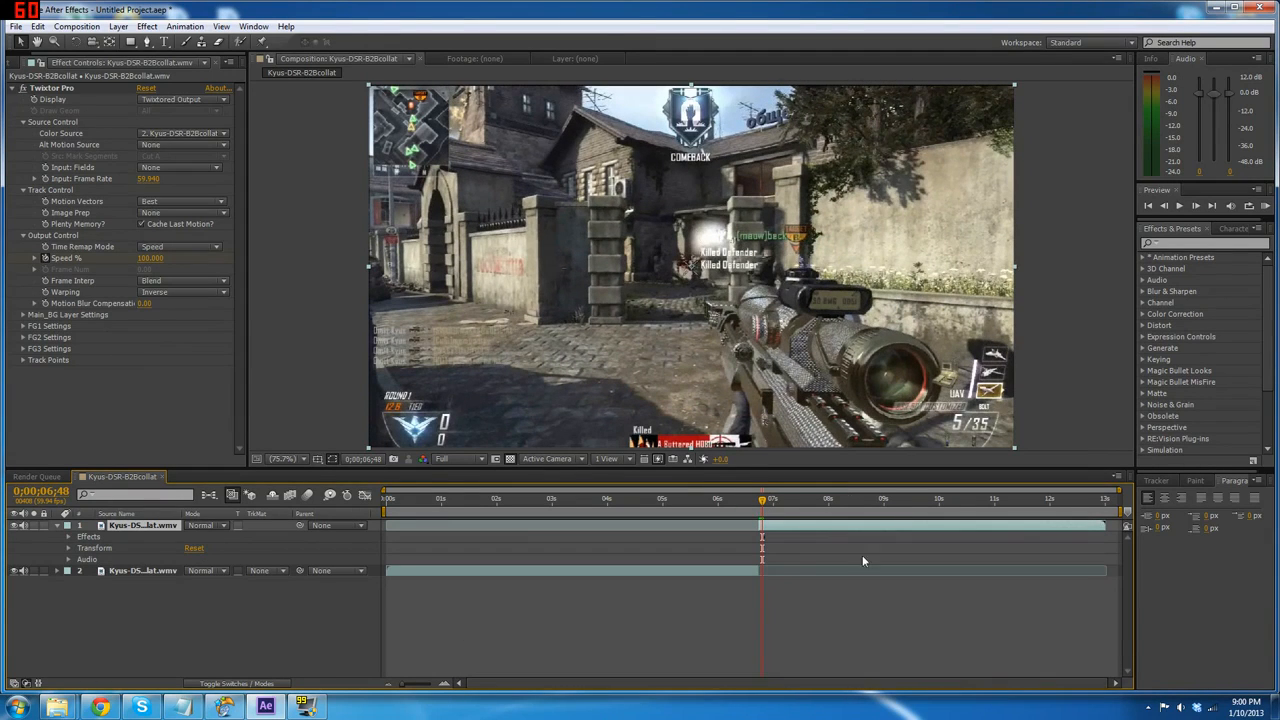
pyautogui.click(69, 548)
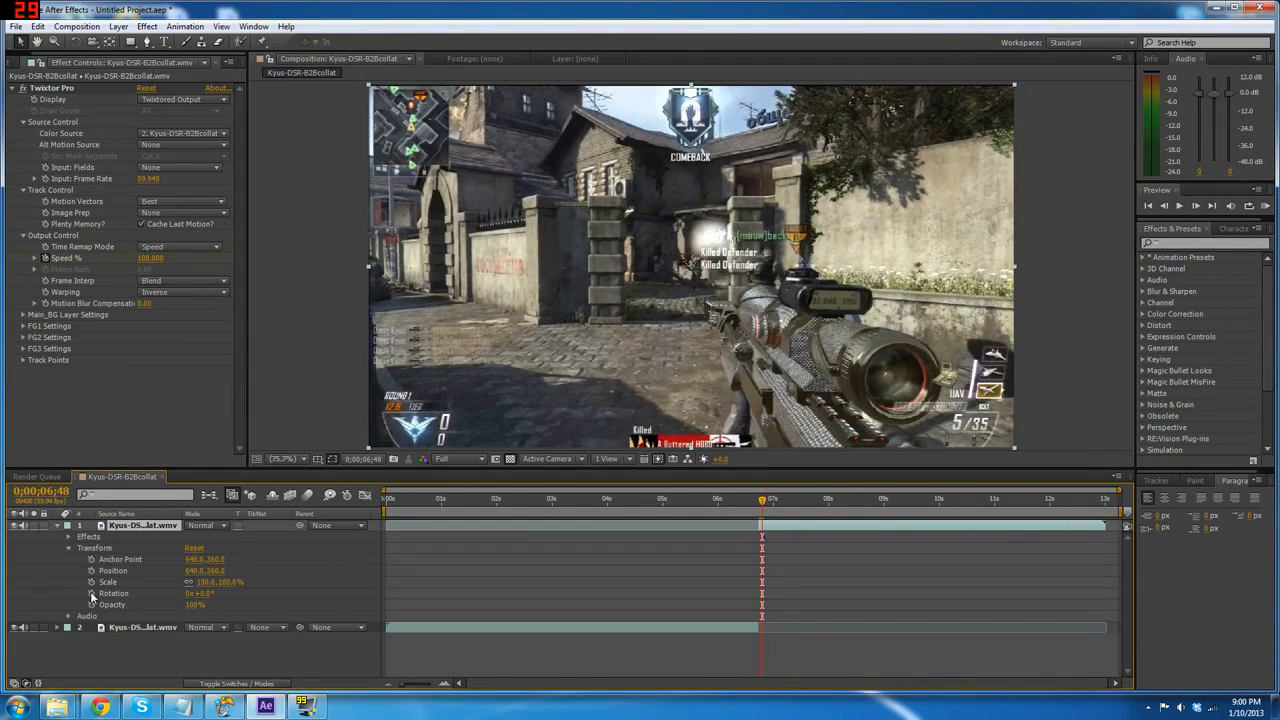
# - Expand Twixtor Pro's output controls on the layer and move the playhead to the Speed % keyframe at 0;00;06;48
pyautogui.click(1165, 206)
pyautogui.click(1197, 206)
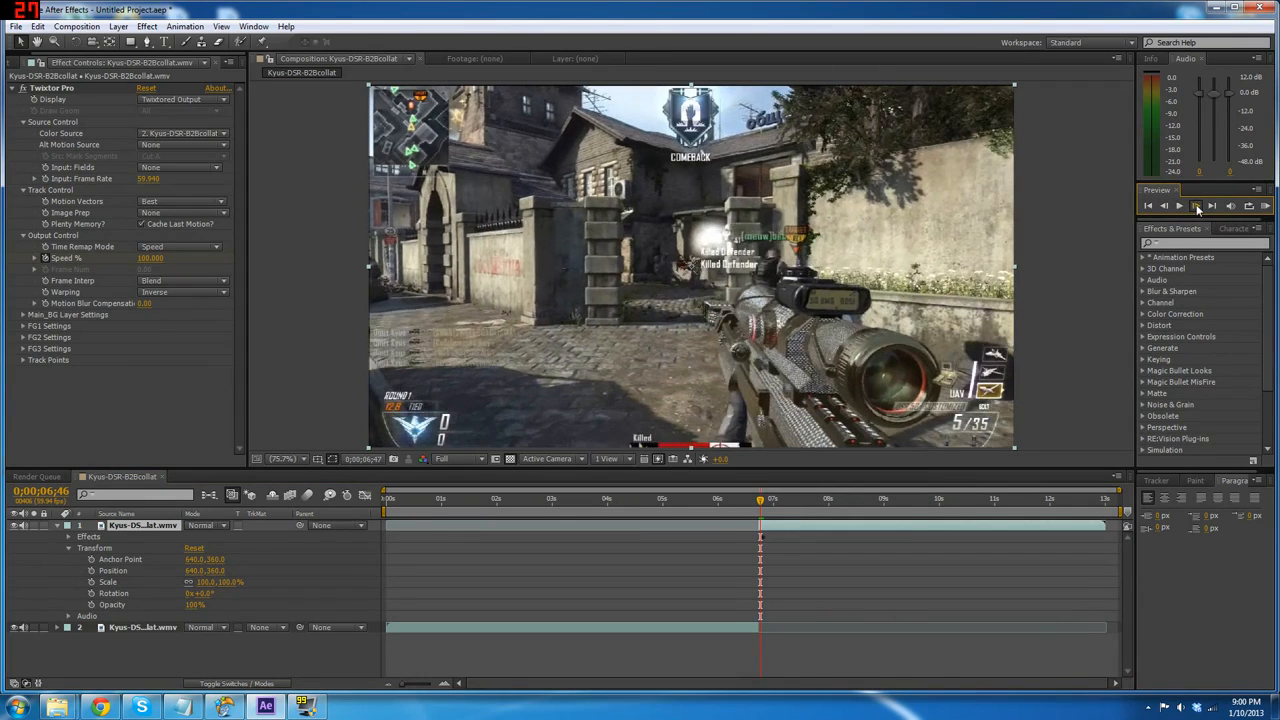
pyautogui.click(1197, 206)
pyautogui.click(1197, 206)
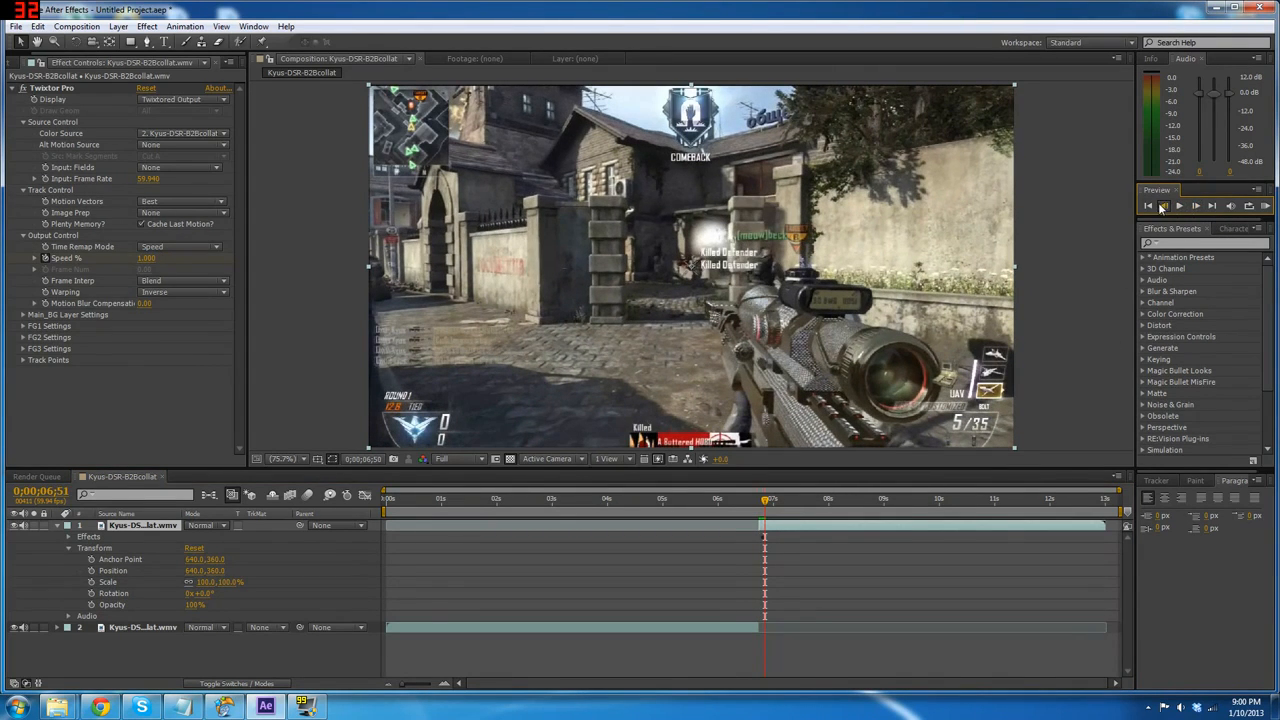
pyautogui.click(1163, 206)
pyautogui.click(1163, 206)
pyautogui.click(69, 537)
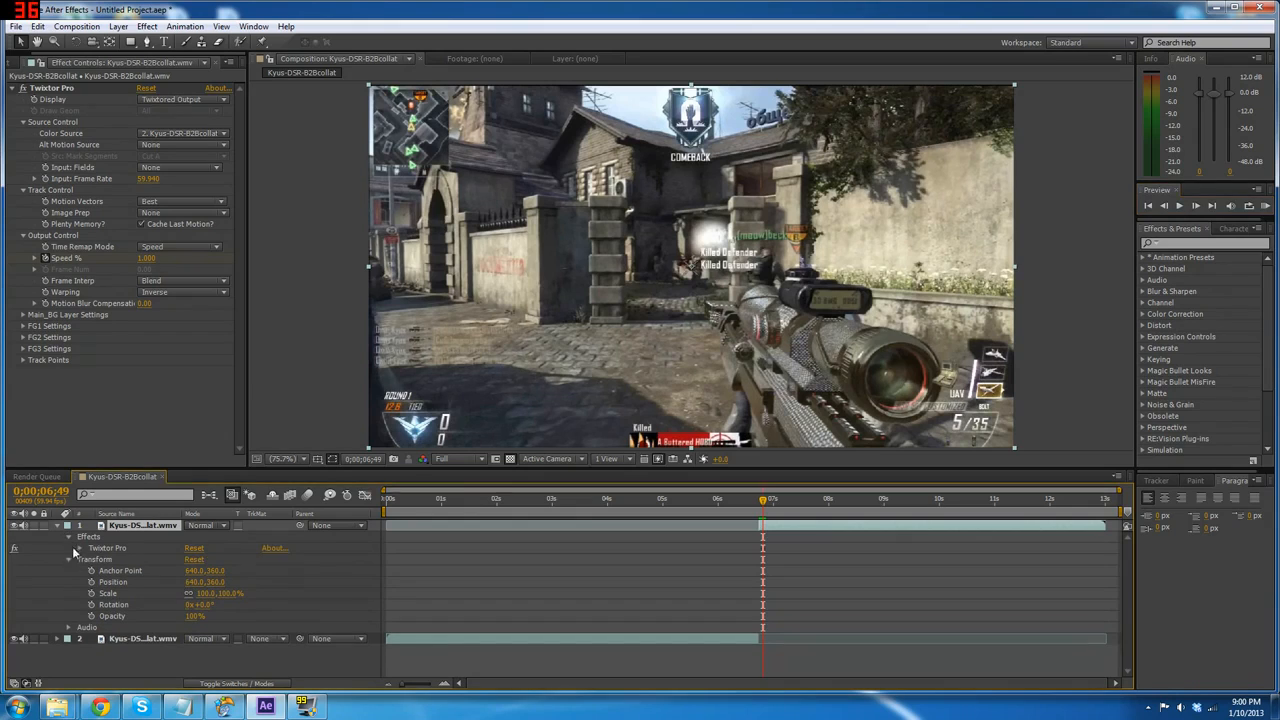
pyautogui.click(80, 548)
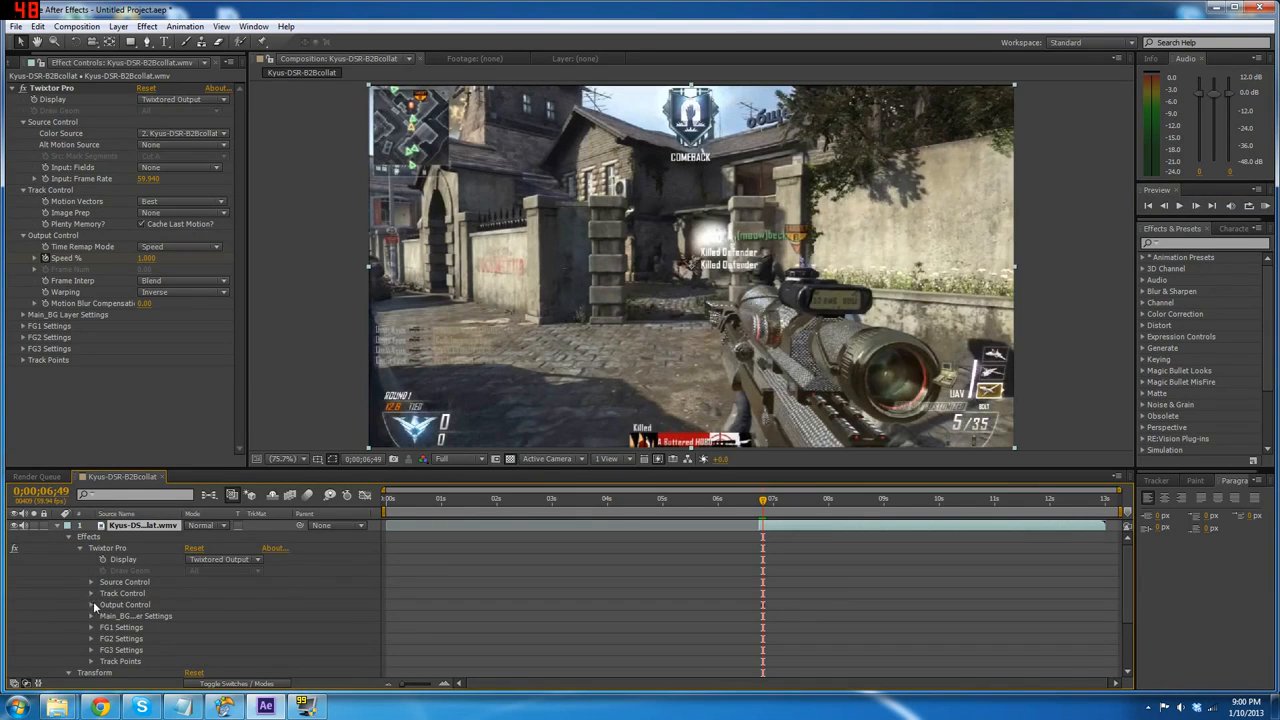
pyautogui.click(92, 604)
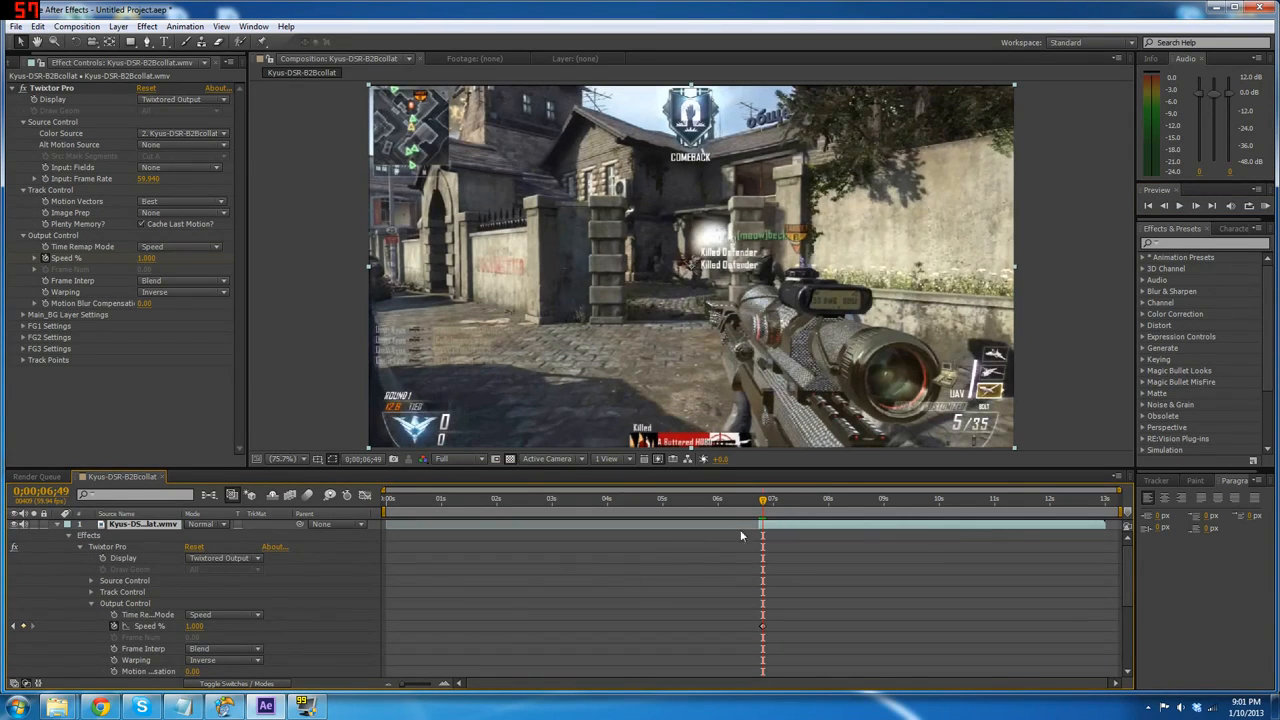
pyautogui.click(14, 627)
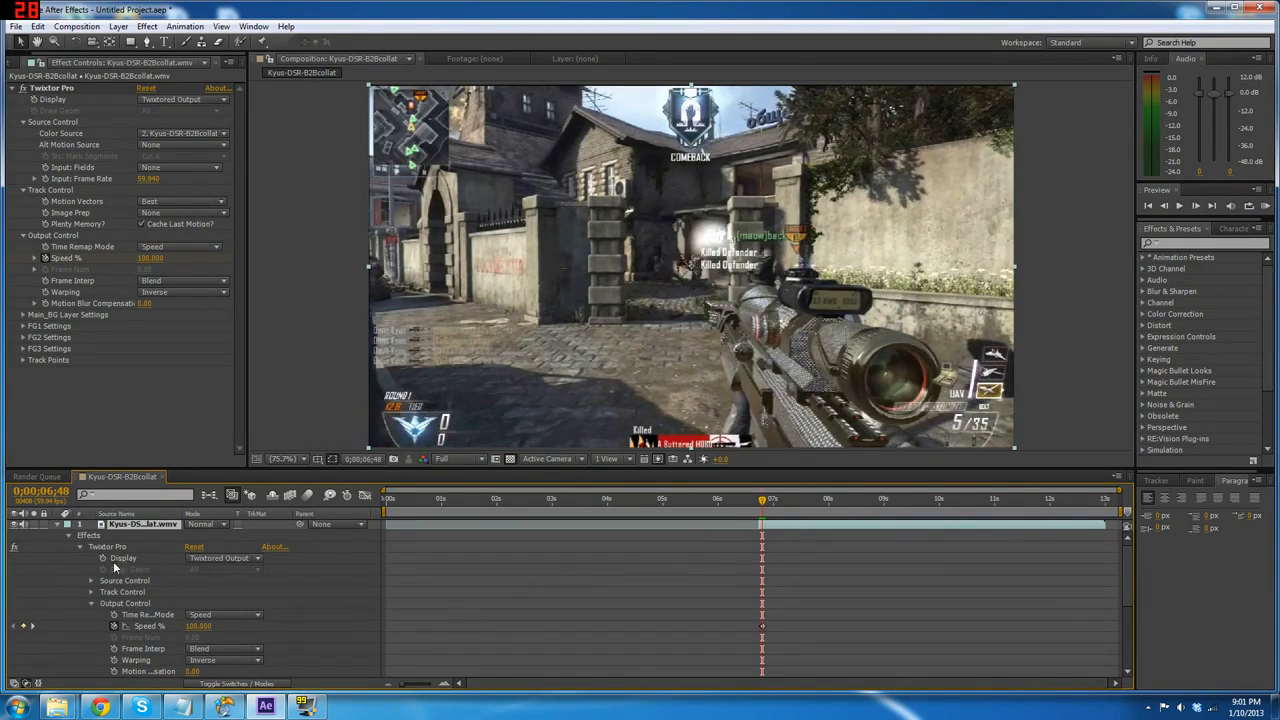
# - Enable keyframing of the clip's scale at 0;00;06;48, then set the scale to 120% one frame further on
pyautogui.hotkey('ctrl', 'shift', 'd')
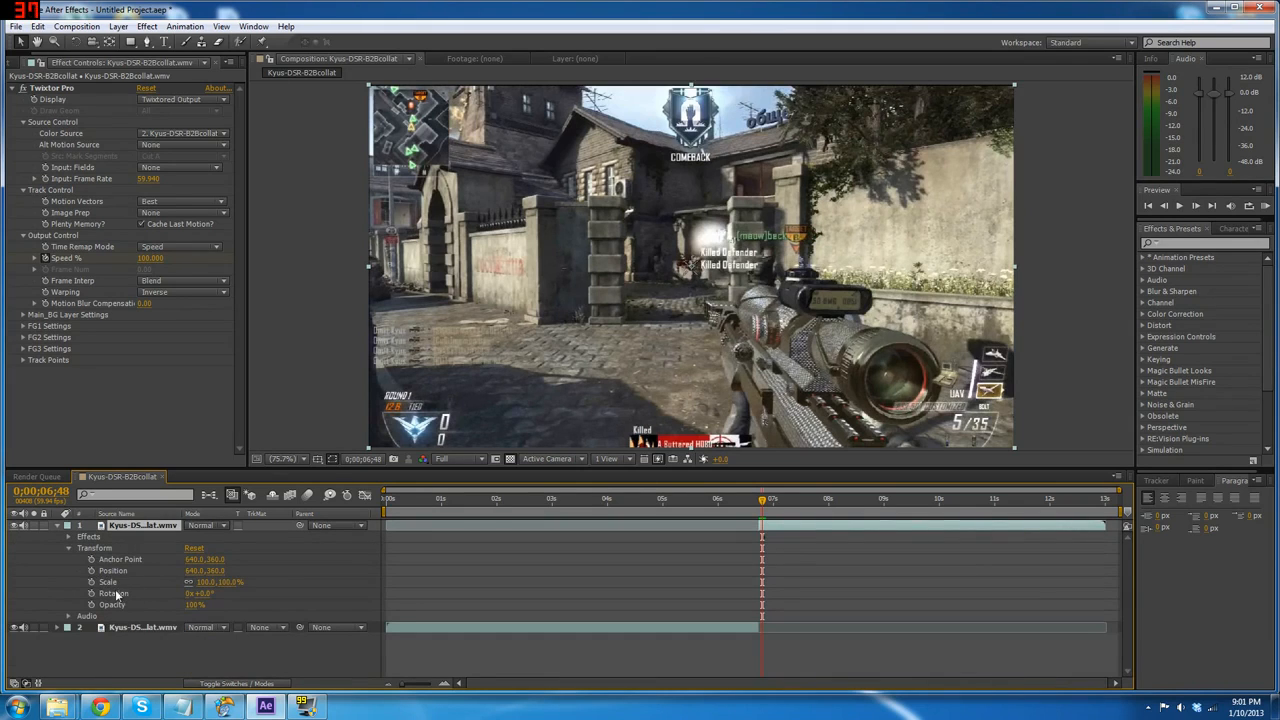
pyautogui.click(91, 582)
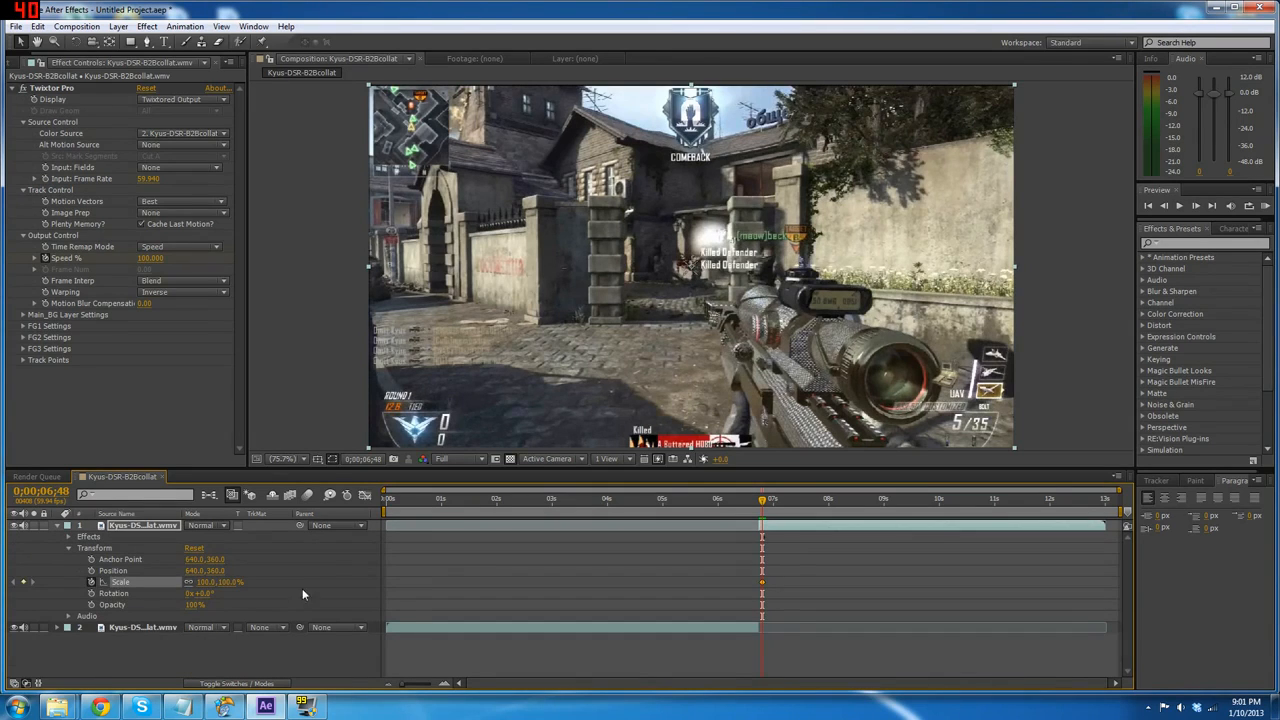
pyautogui.click(1192, 205)
pyautogui.click(206, 582)
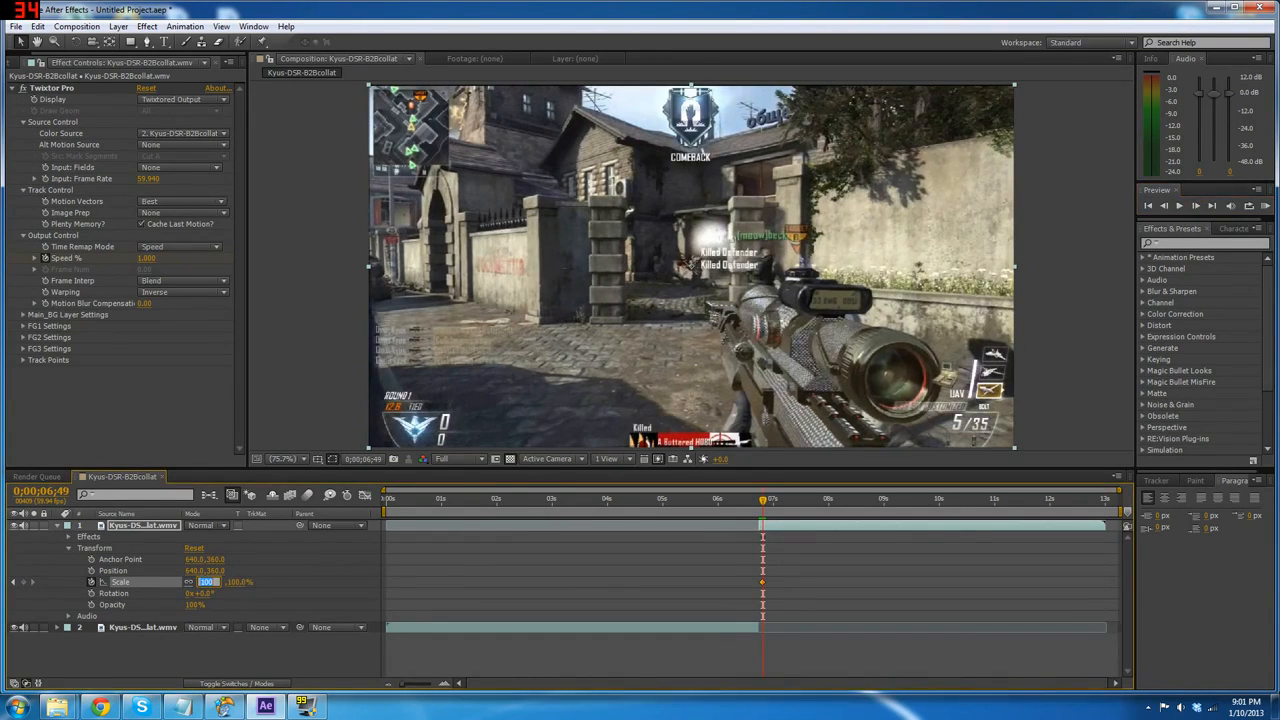
pyautogui.write('120')
pyautogui.press('Return')
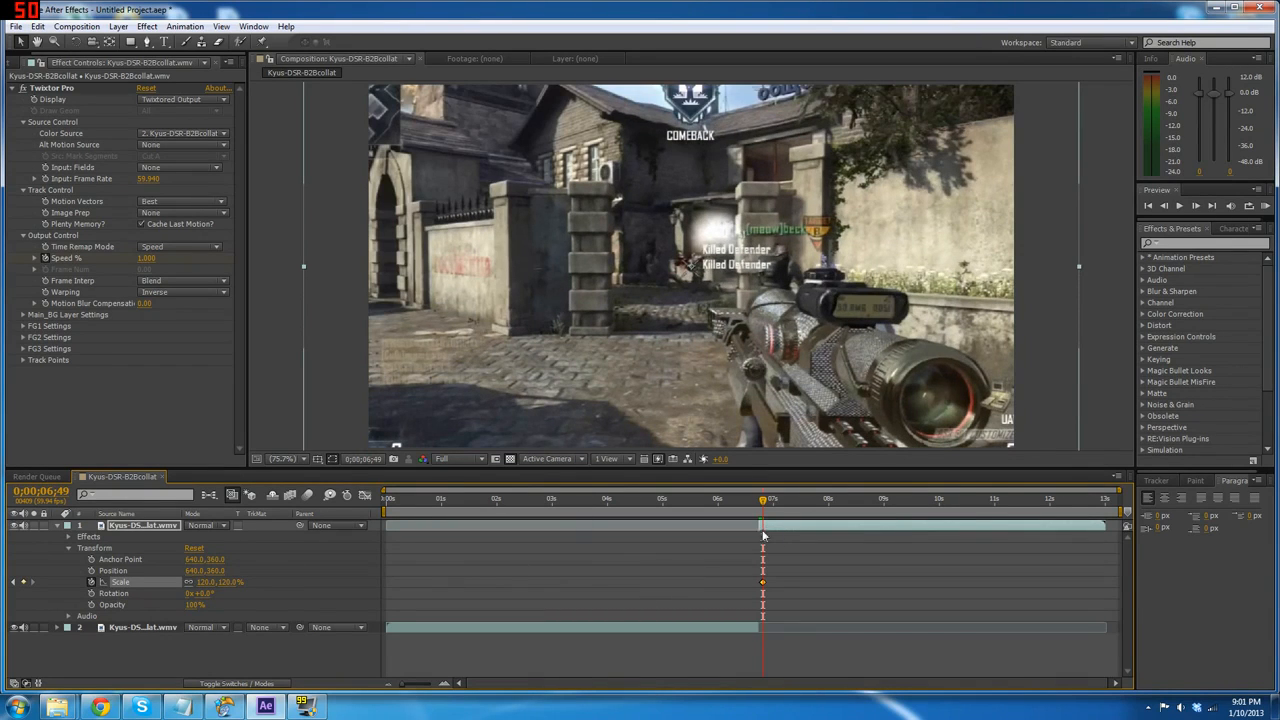
# - Set the clip's scale to 100% at 0;00;13;00, at the end of the layer
pyautogui.moveTo(764, 500); pyautogui.dragTo(1110, 512)
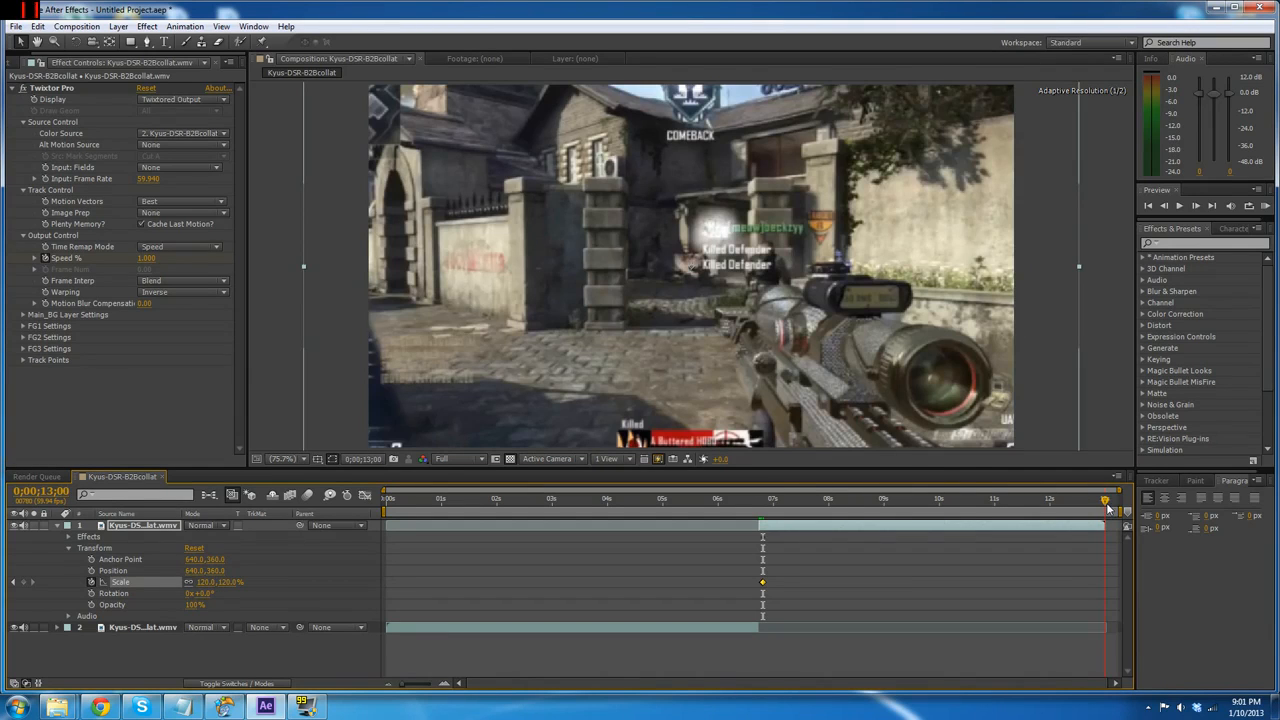
pyautogui.click(206, 582)
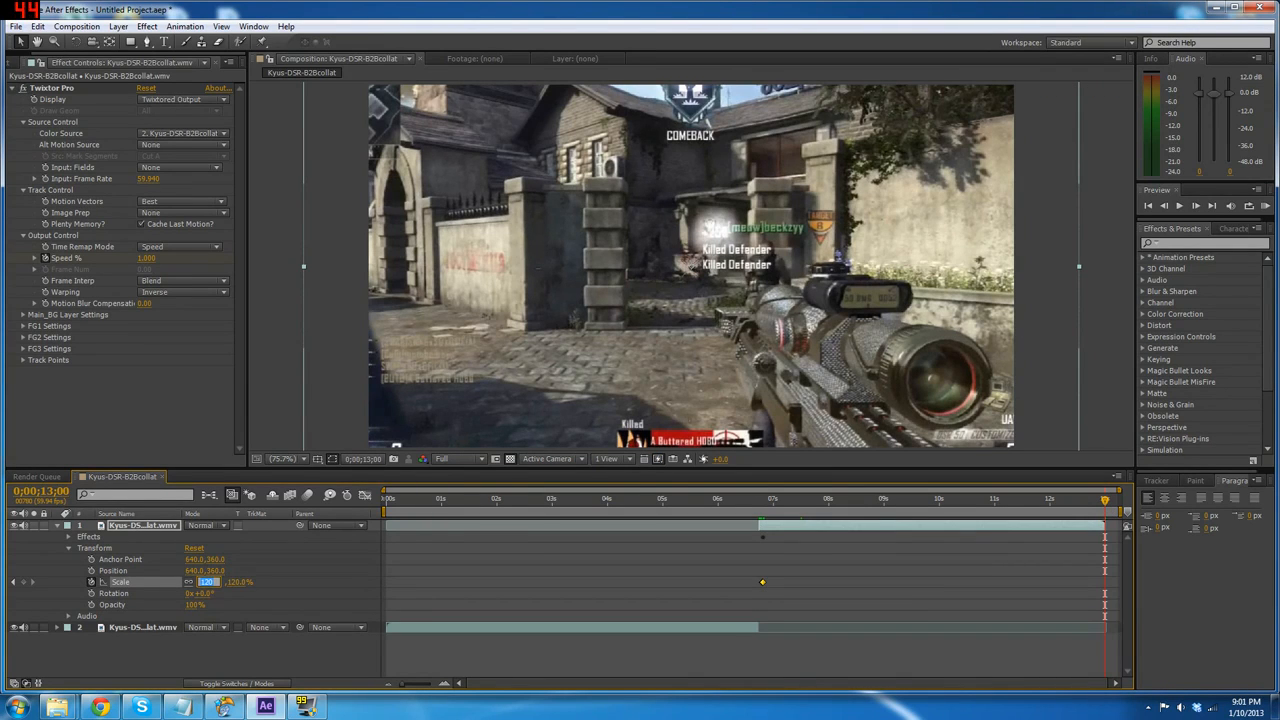
pyautogui.write('100')
pyautogui.press('Return')
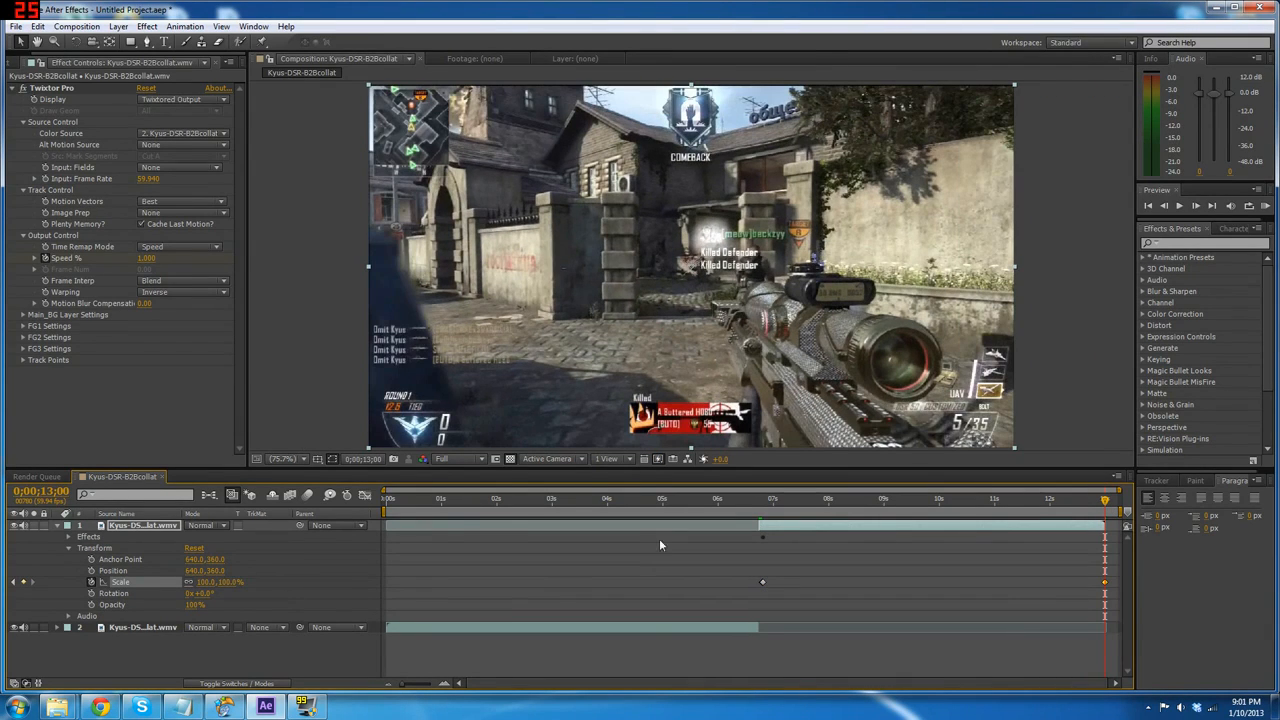
# - Add a scale keyframe of 119% at 0;00;07;31, shortly after the zoomed-in keyframe
pyautogui.click(820, 498)
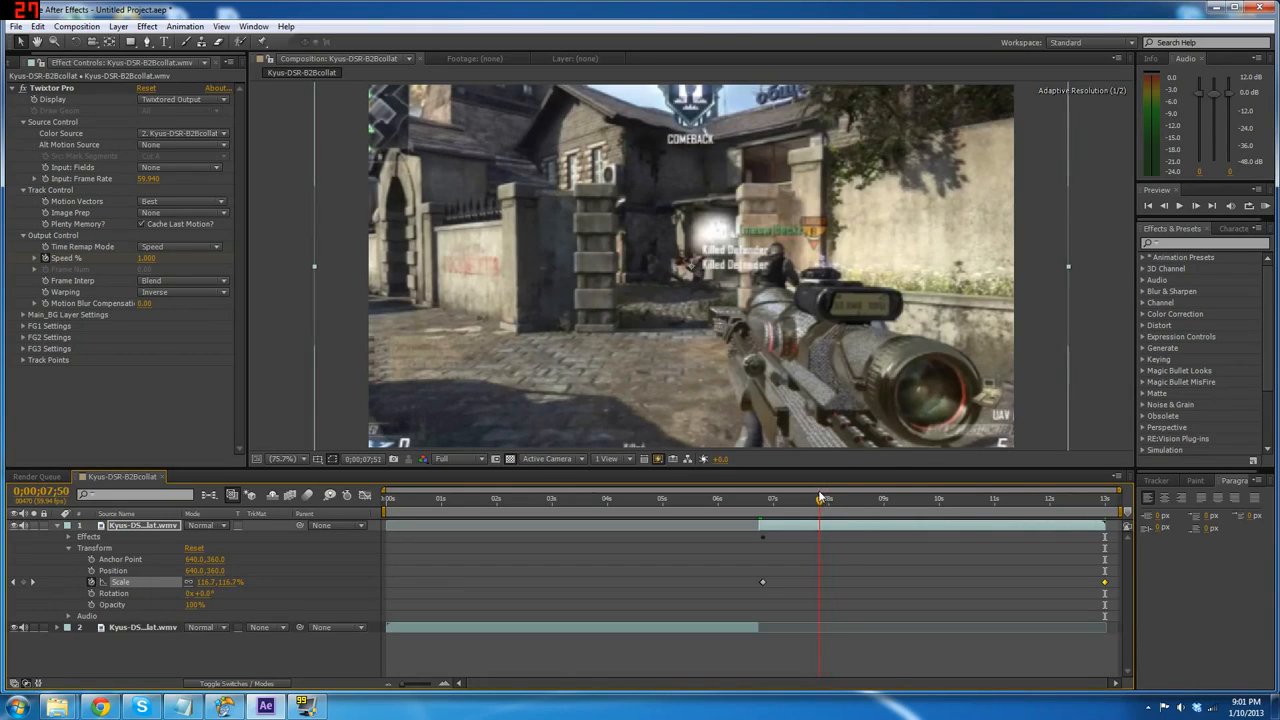
pyautogui.click(206, 582)
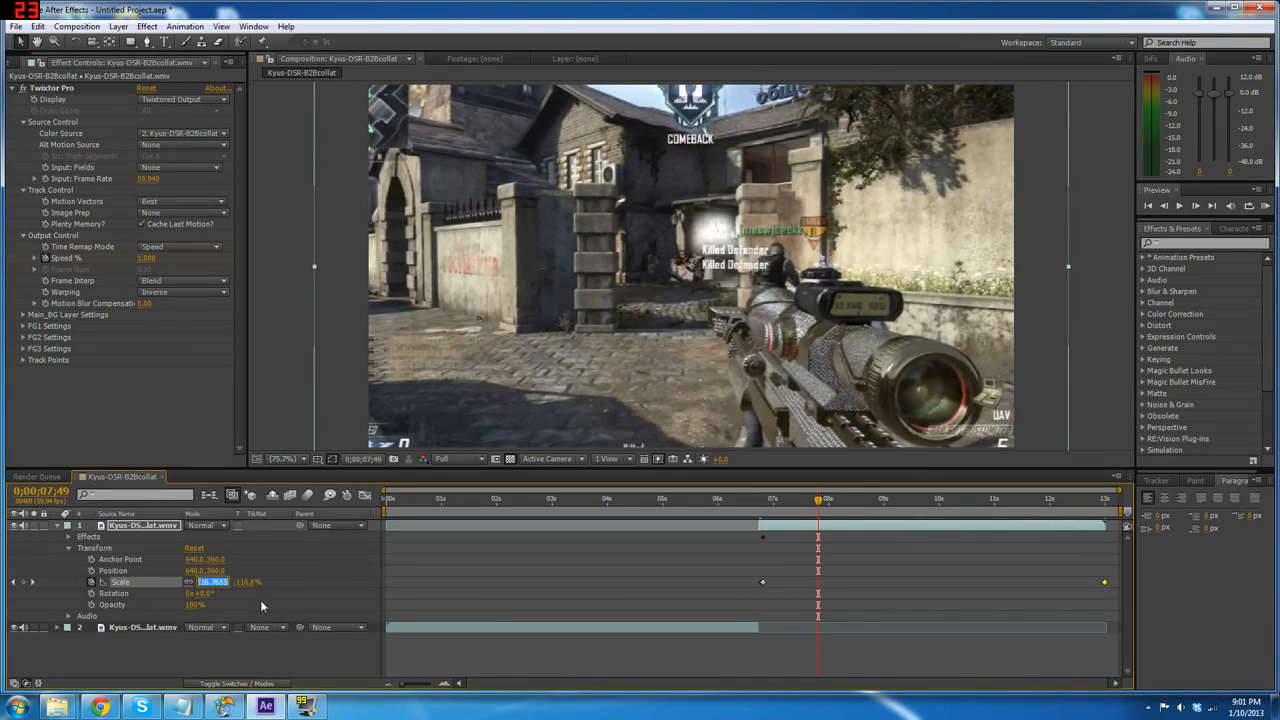
pyautogui.moveTo(815, 502); pyautogui.dragTo(802, 500)
pyautogui.click(210, 582)
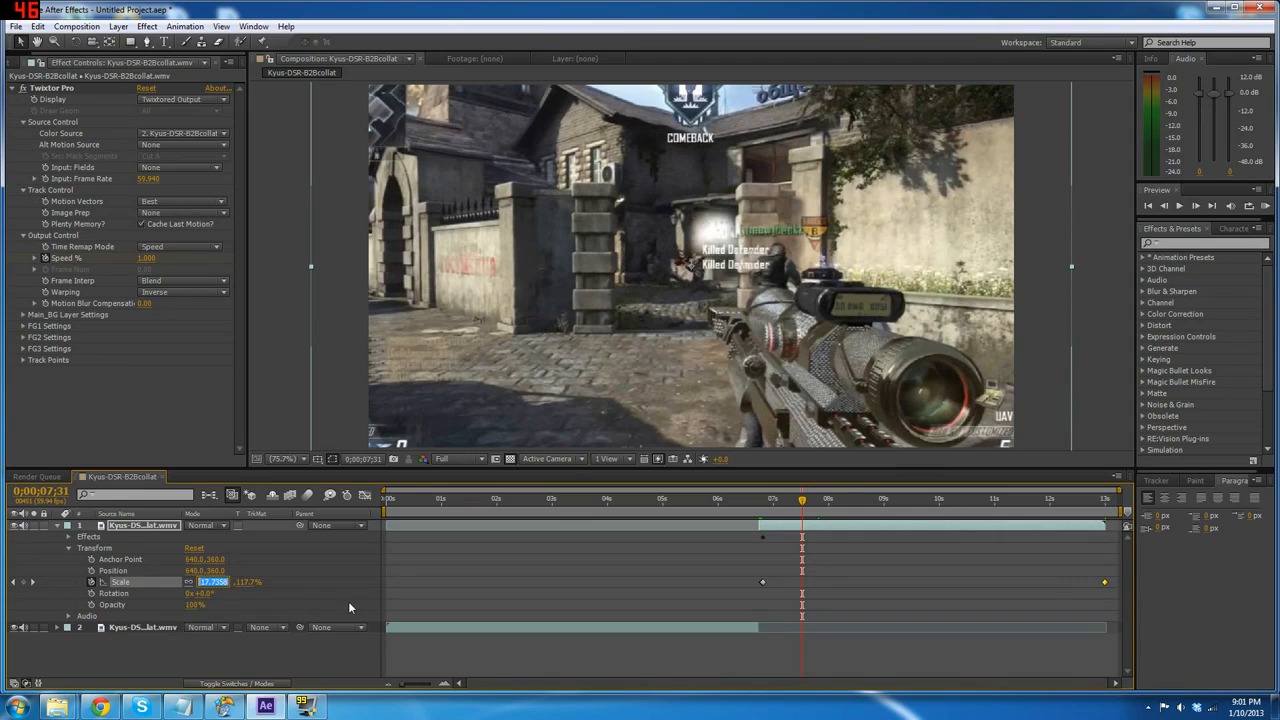
pyautogui.write('119')
pyautogui.press('Return')
# - Find the Wiggle - position preset and apply it to the clip layer after the split
pyautogui.moveTo(757, 507); pyautogui.dragTo(762, 536)
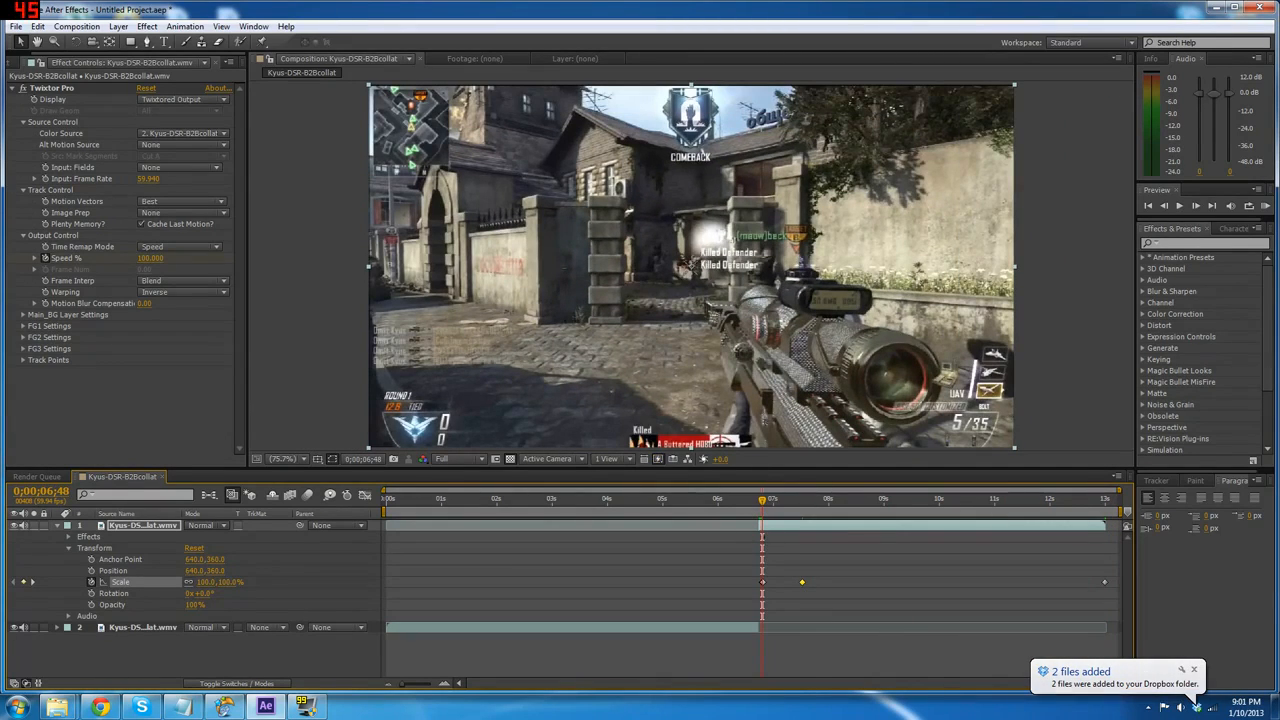
pyautogui.click(1190, 244)
pyautogui.write('wiggle')
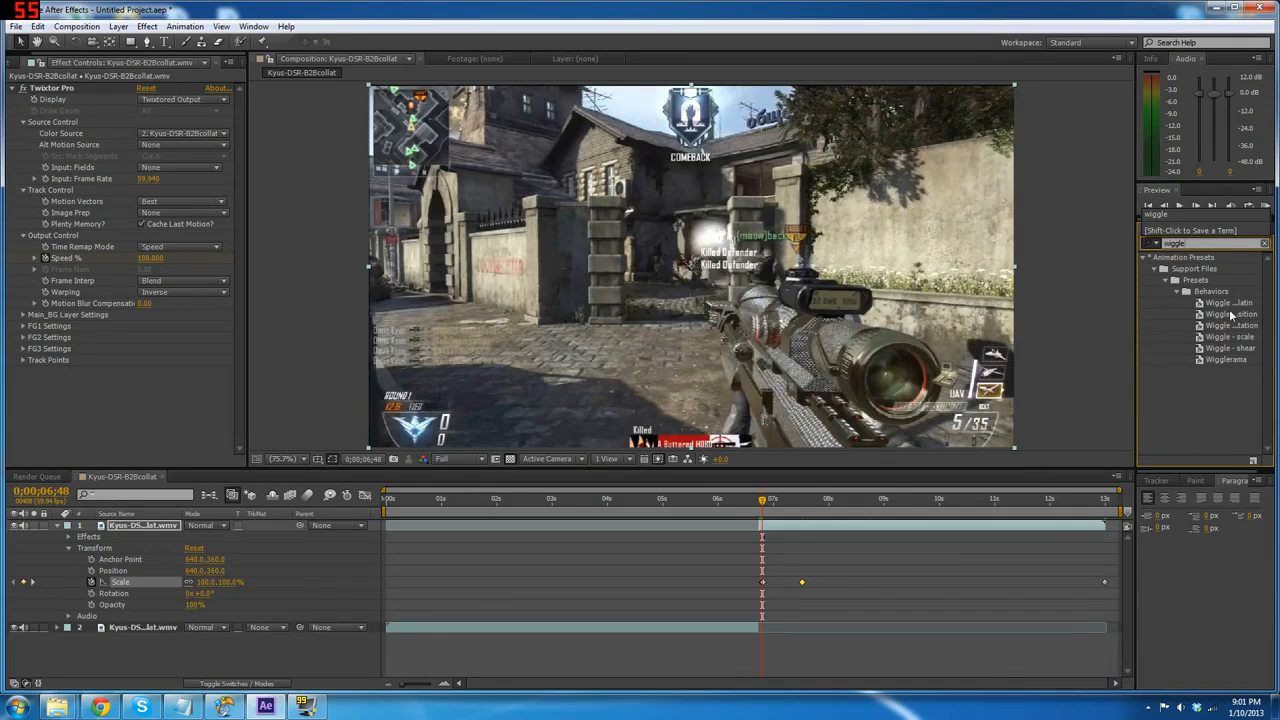
pyautogui.moveTo(1230, 314); pyautogui.dragTo(783, 522)
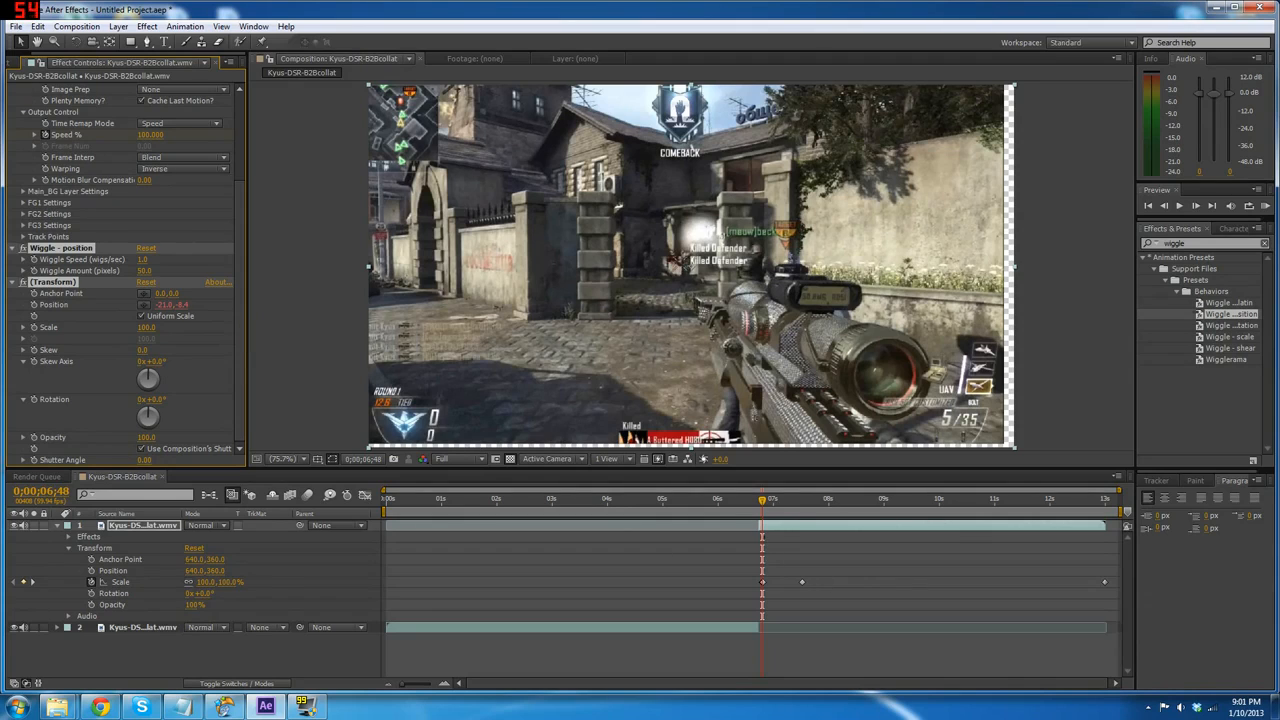
# - Enable keyframing of Wiggle - position's Wiggle Amount at 0;00;06;44 and set the amount to 0 pixels
pyautogui.moveTo(762, 502)
pyautogui.mouseDown()
pyautogui.moveTo(880, 510)
pyautogui.moveTo(762, 505)
pyautogui.mouseUp()
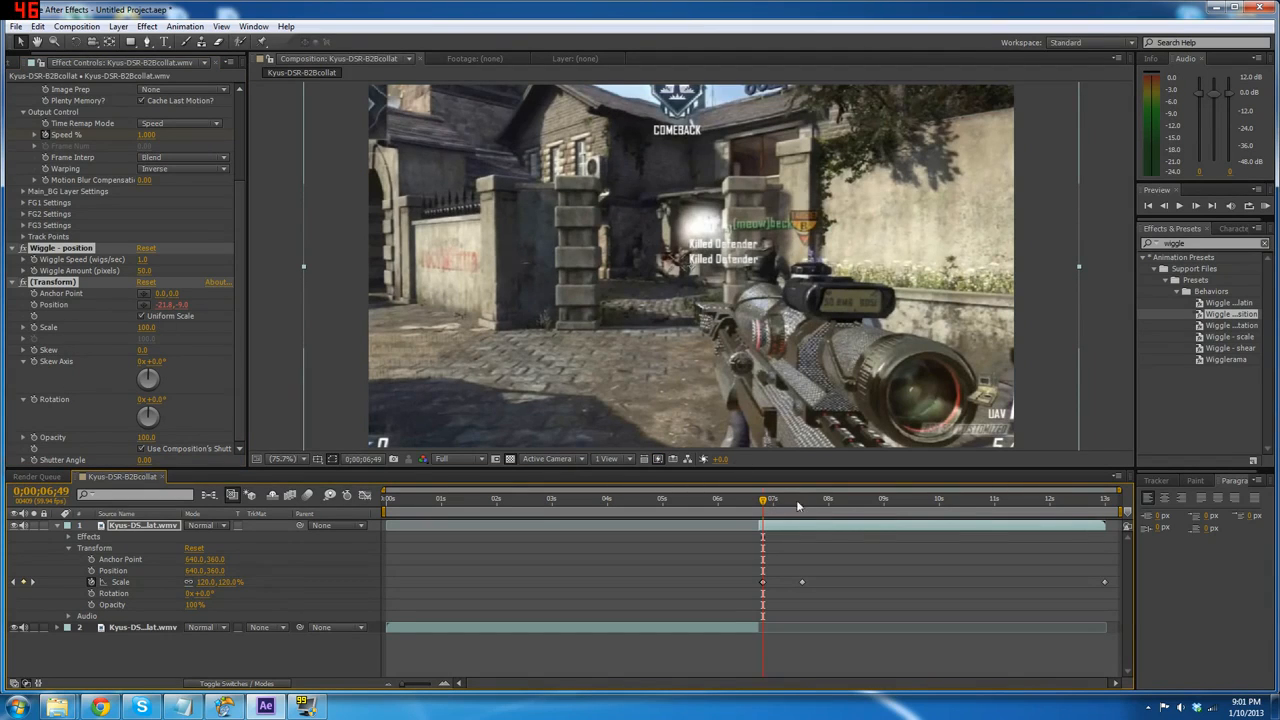
pyautogui.click(760, 505)
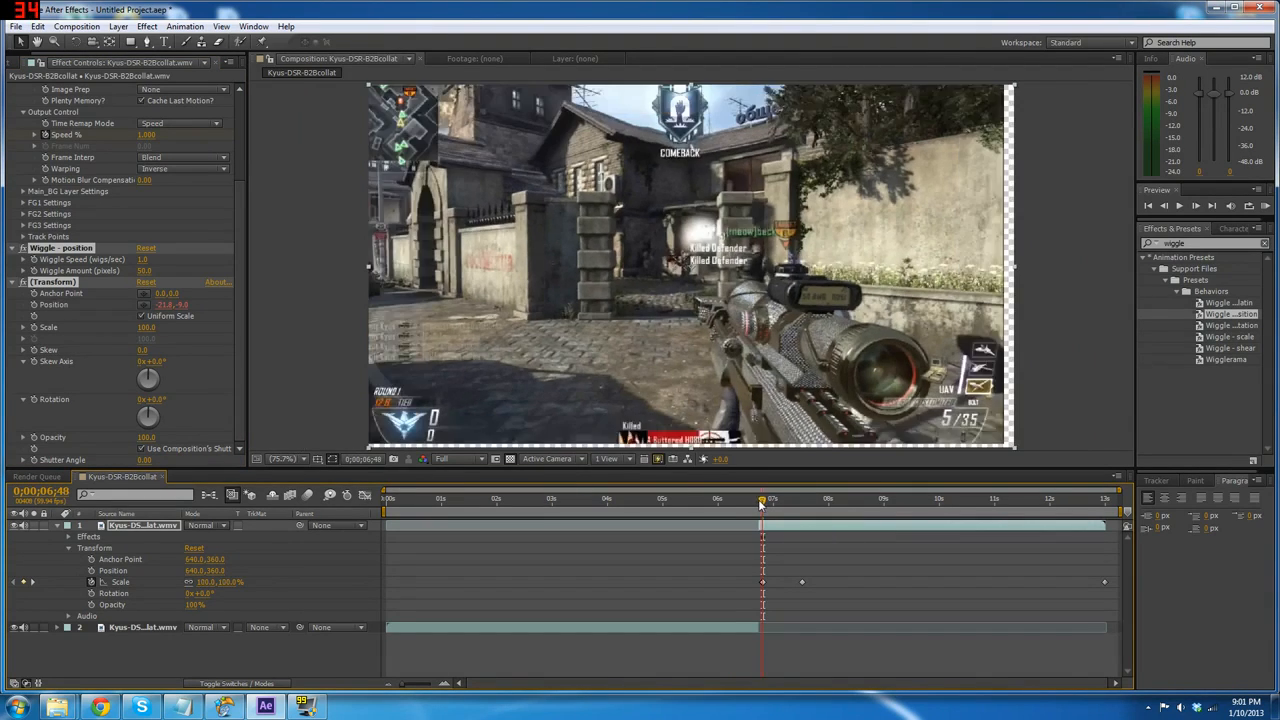
pyautogui.moveTo(760, 505); pyautogui.dragTo(758, 505)
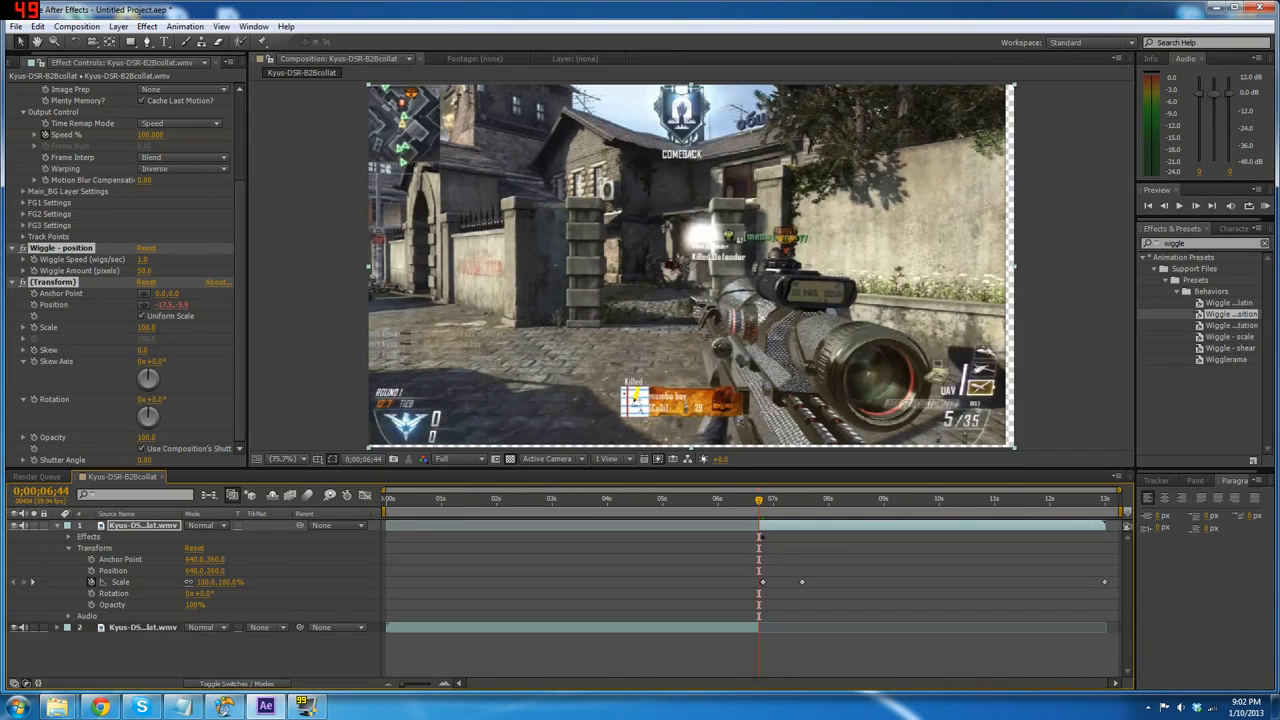
pyautogui.click(148, 259)
pyautogui.press('Tab')
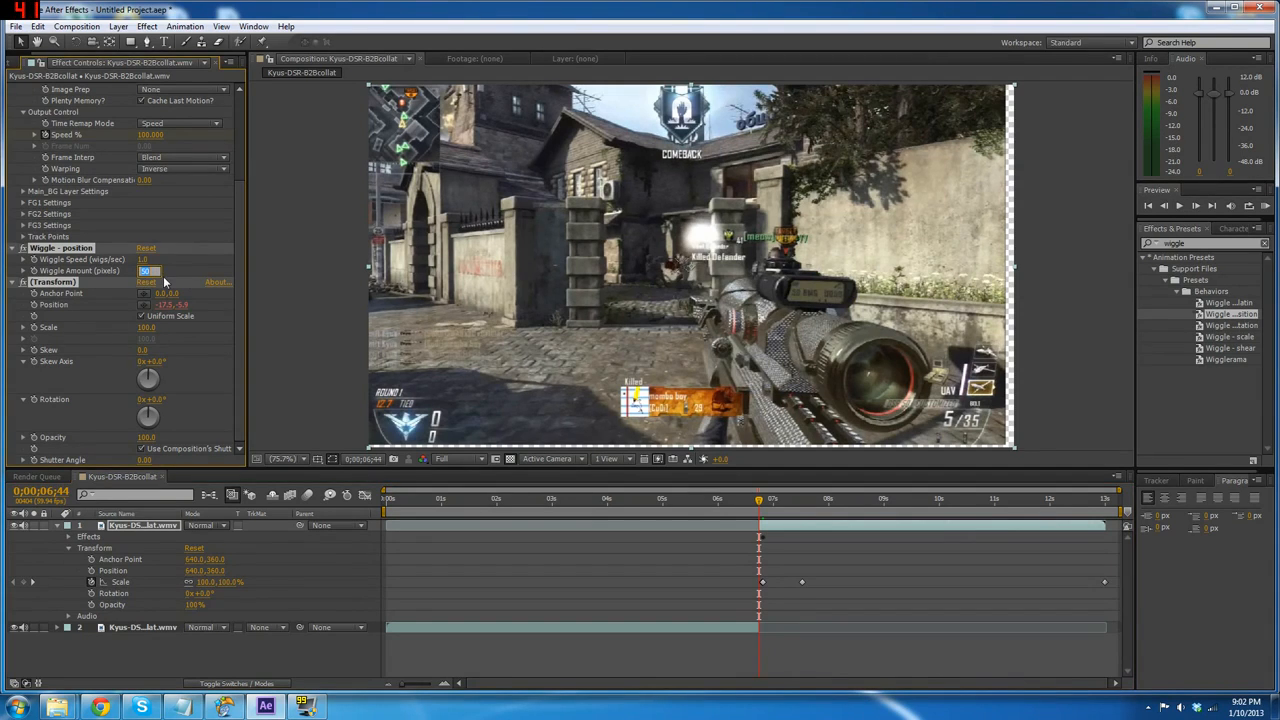
pyautogui.write('0')
pyautogui.press('Return')
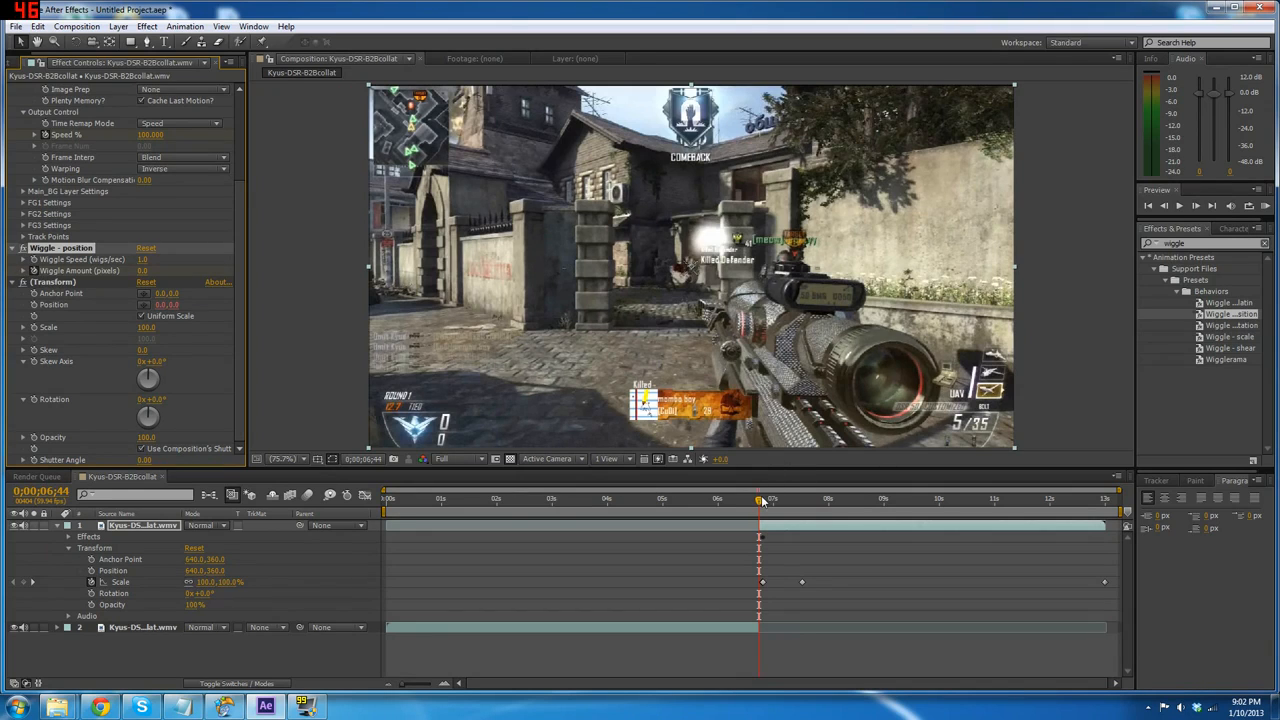
# - Expand the Wiggle - position effect in the timeline and add a Wiggle Amount keyframe of 0 pixels at 0;00;06;48
pyautogui.moveTo(763, 501); pyautogui.dragTo(767, 501)
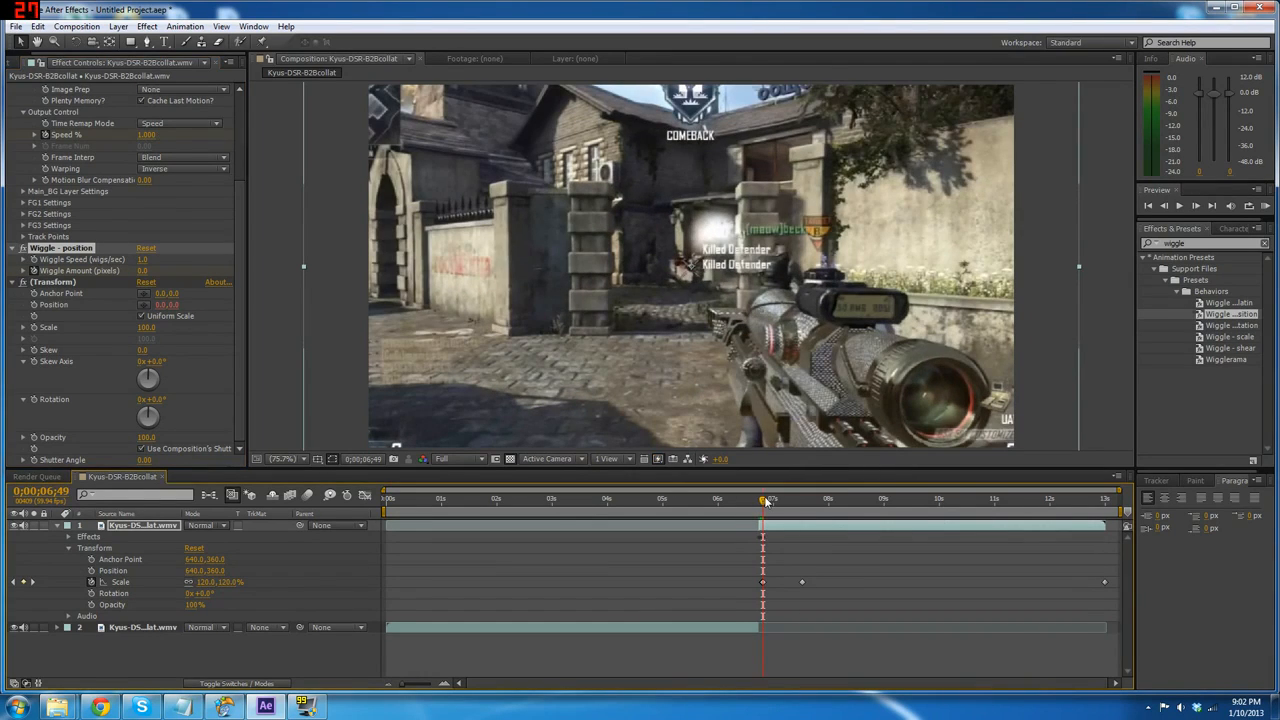
pyautogui.click(1164, 205)
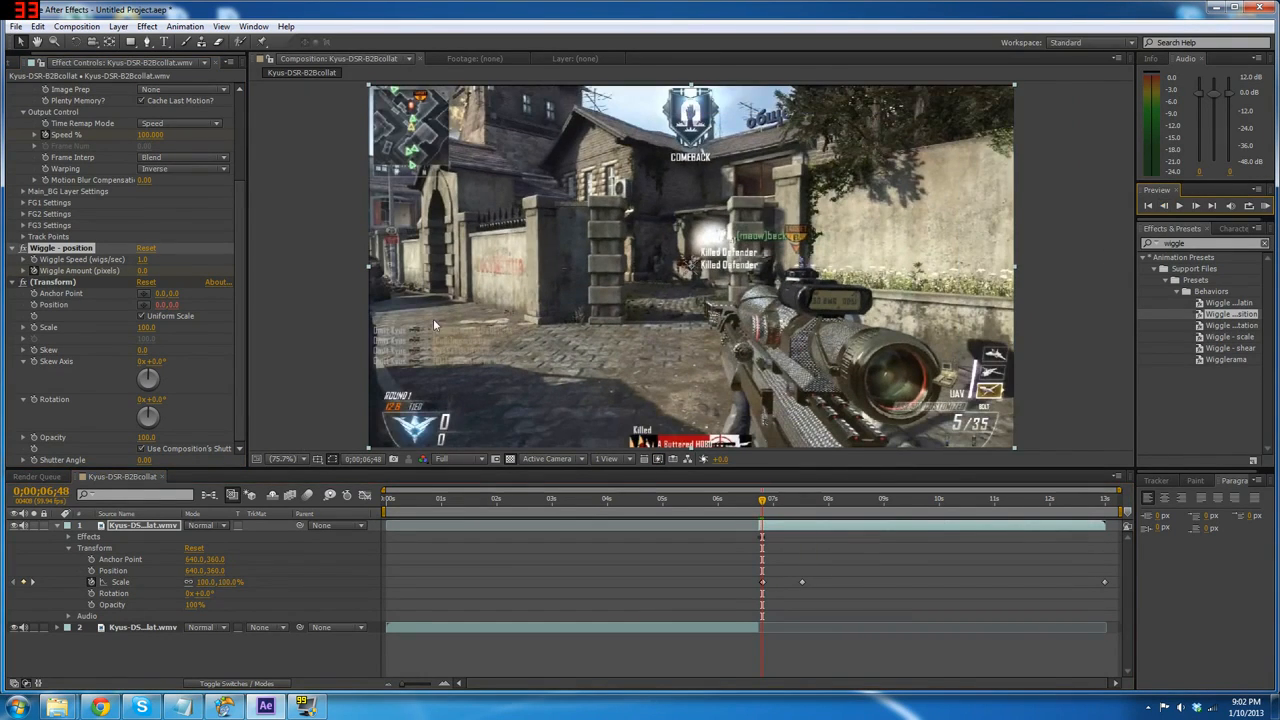
pyautogui.click(68, 537)
pyautogui.click(79, 537)
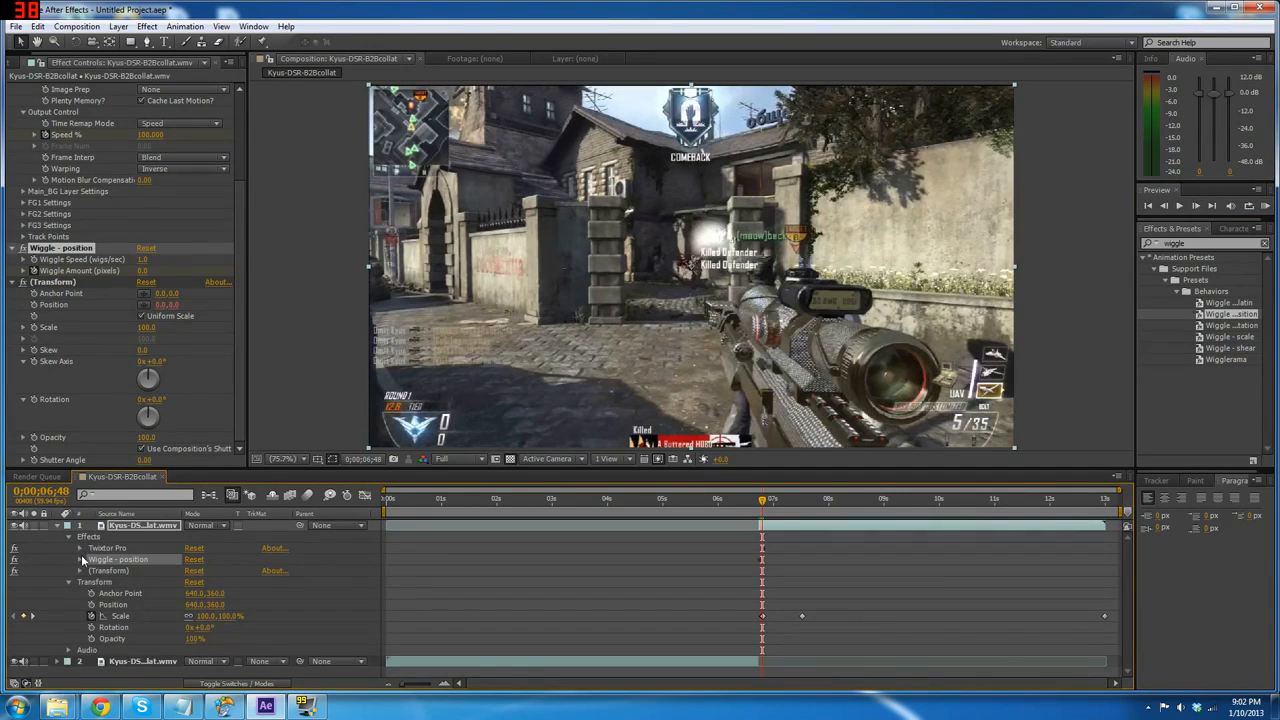
pyautogui.click(81, 560)
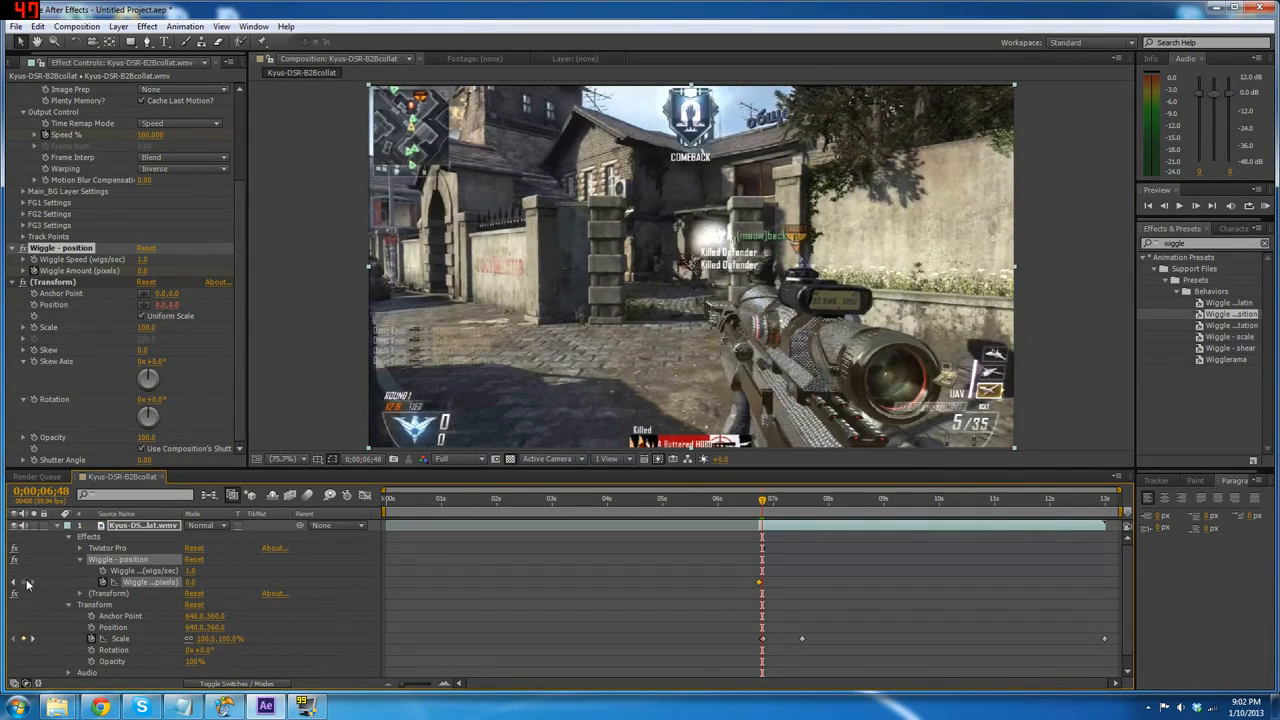
pyautogui.click(1179, 205)
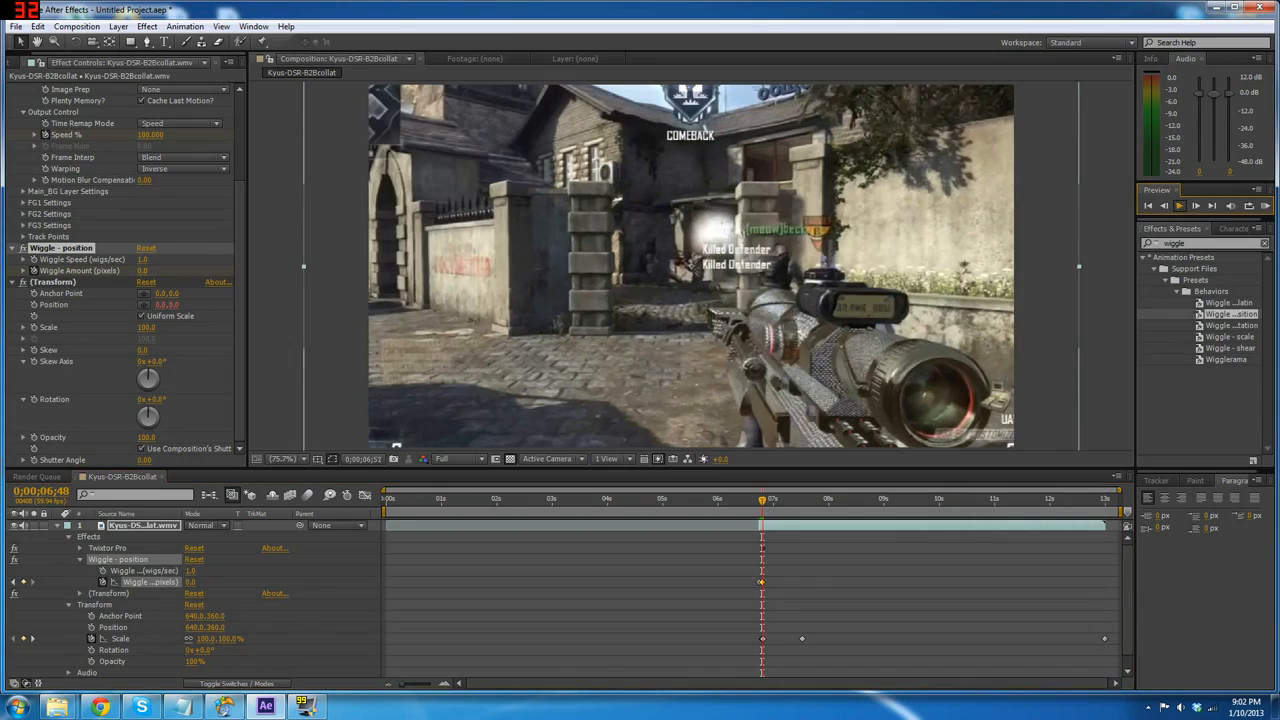
pyautogui.press('space')
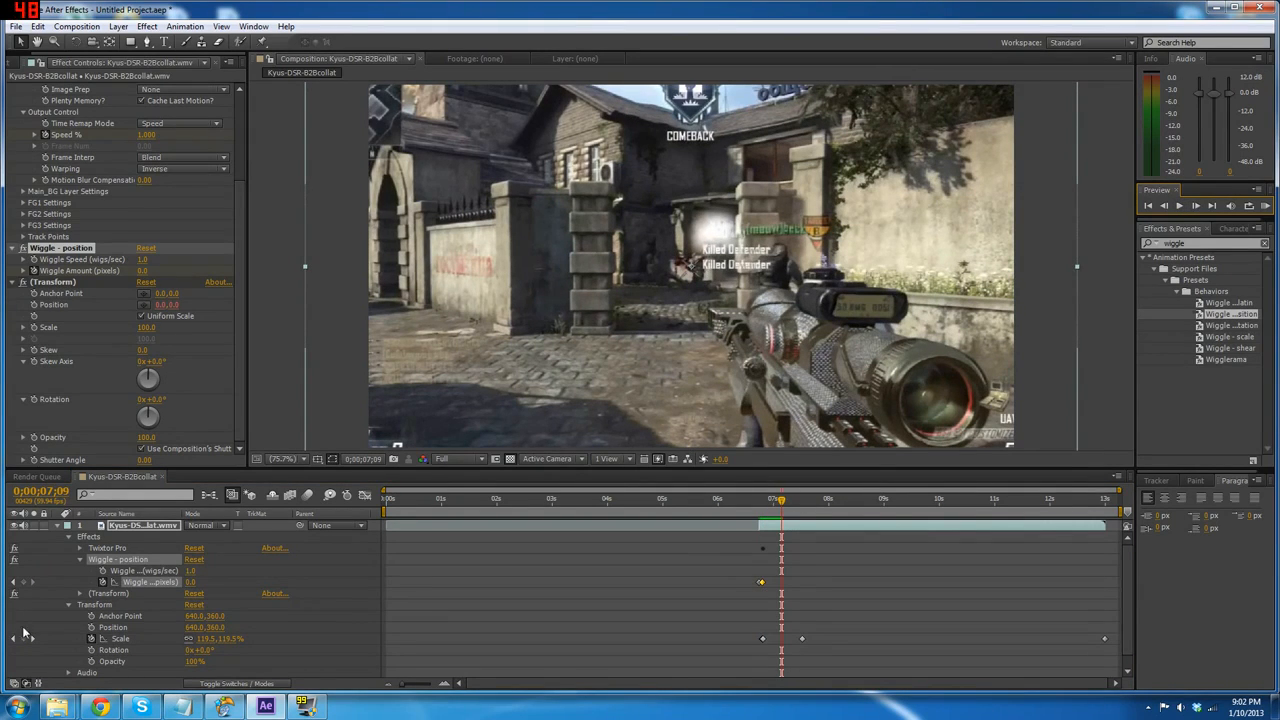
pyautogui.click(13, 583)
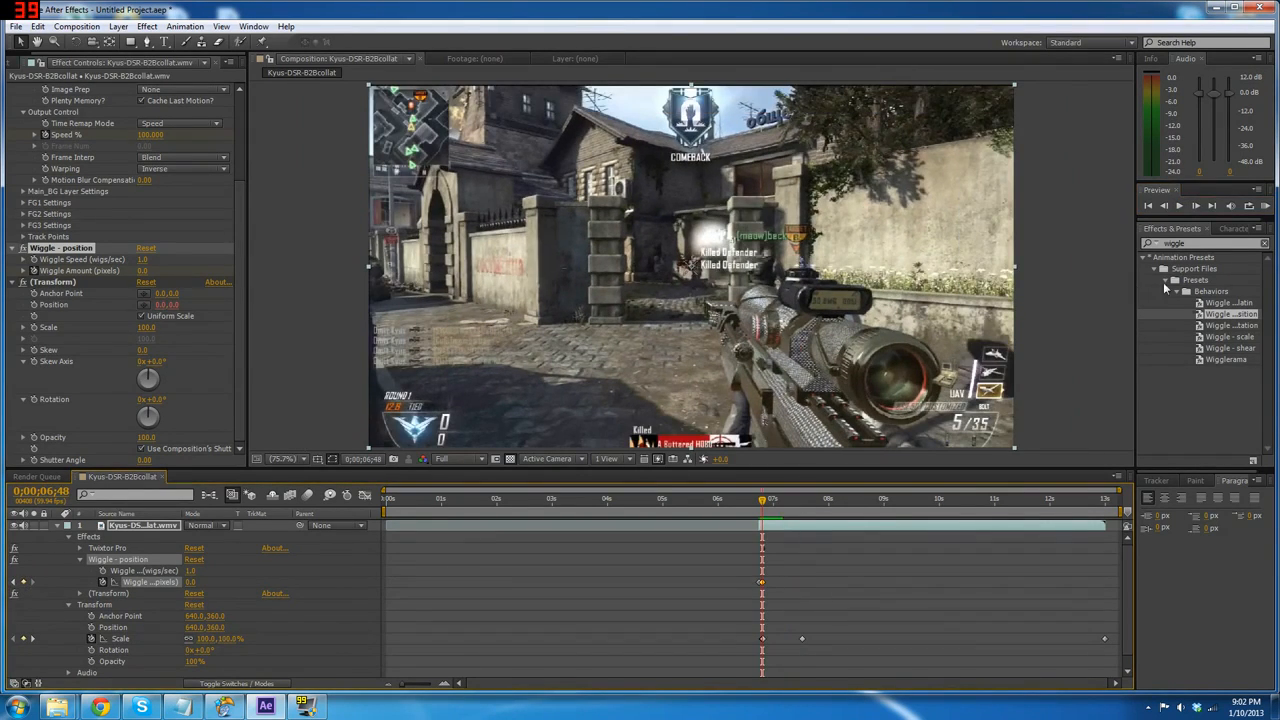
# - Set the Wiggle Amount to 6.5 pixels at 0;00;06;49 after trying 8 pixels, one frame past the zero keyframe
pyautogui.click(1197, 206)
pyautogui.click(190, 582)
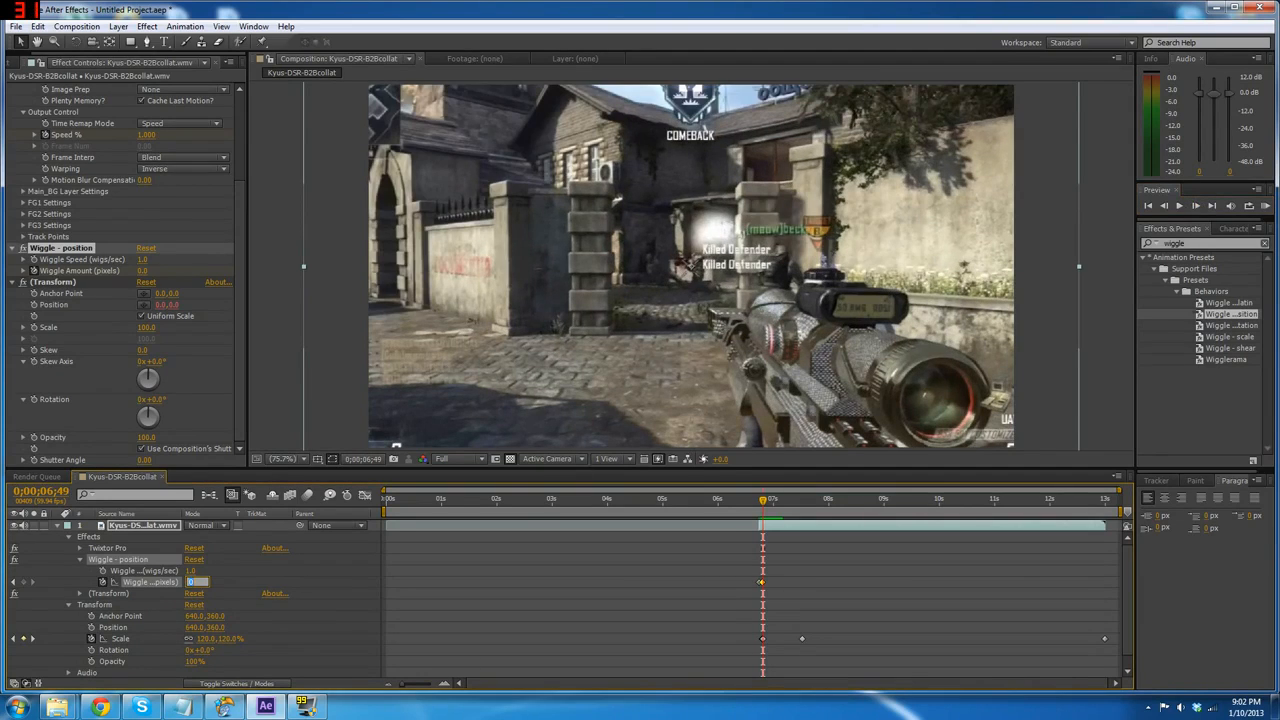
pyautogui.write('8')
pyautogui.press('Return')
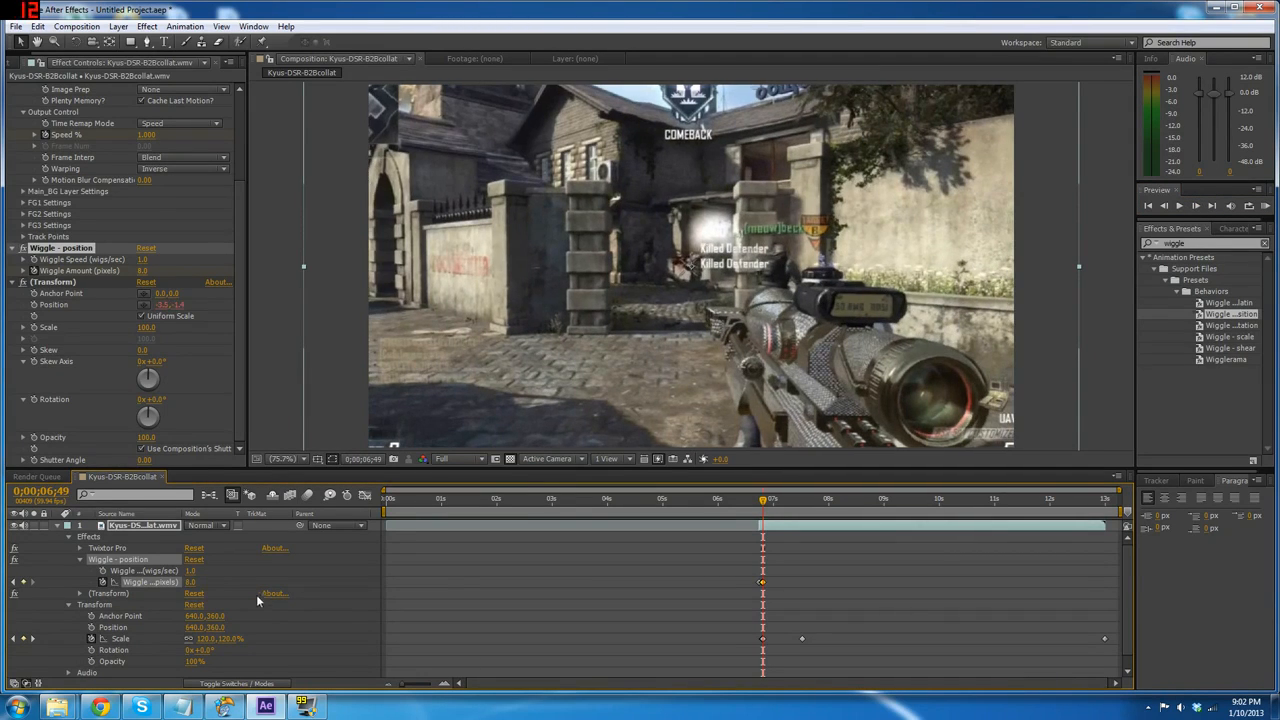
pyautogui.moveTo(766, 500); pyautogui.dragTo(763, 543)
pyautogui.click(190, 581)
pyautogui.write('6.5')
pyautogui.press('Return')
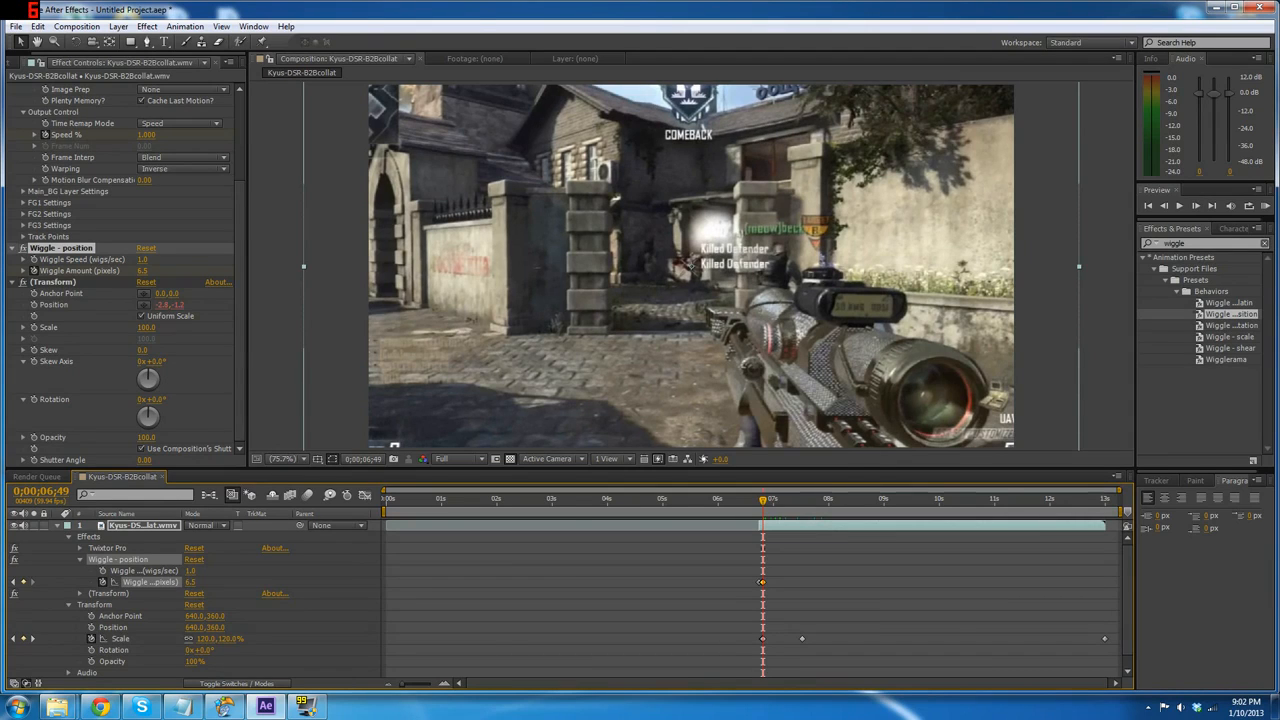
pyautogui.moveTo(763, 500)
pyautogui.mouseDown()
pyautogui.moveTo(918, 515)
pyautogui.moveTo(768, 520)
pyautogui.mouseUp()
pyautogui.click(1176, 243)
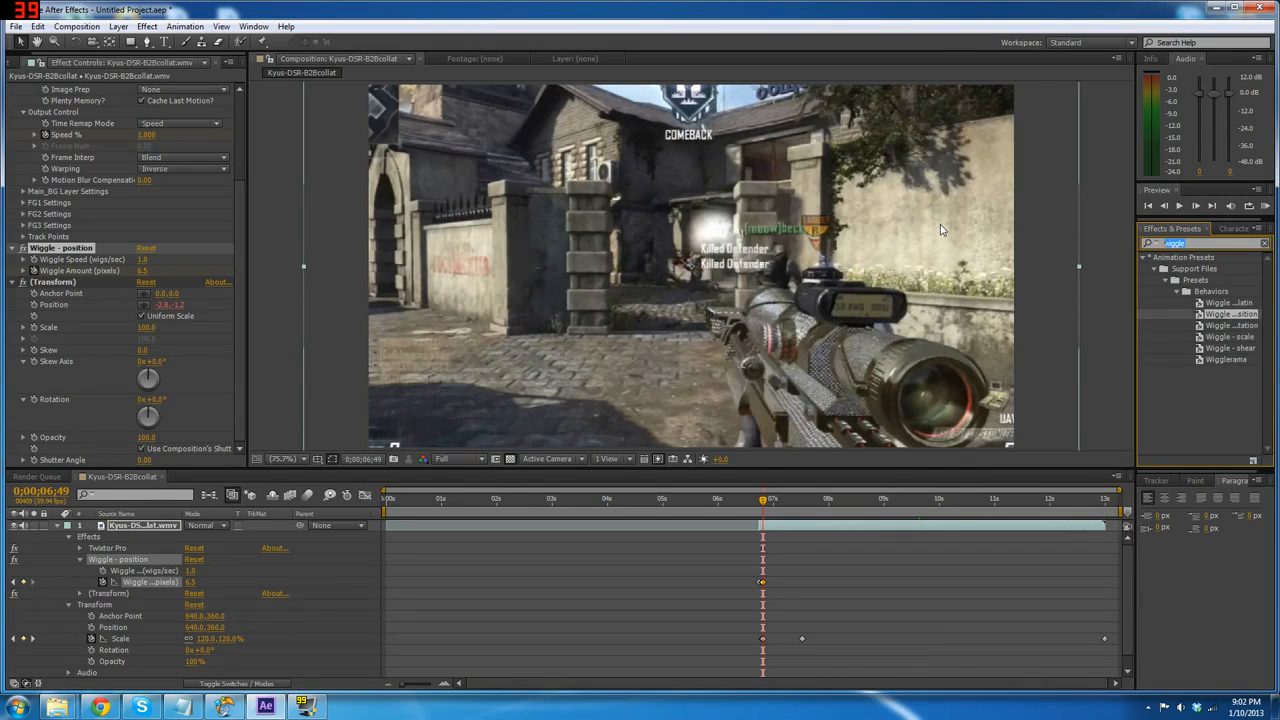
pyautogui.write('levels')
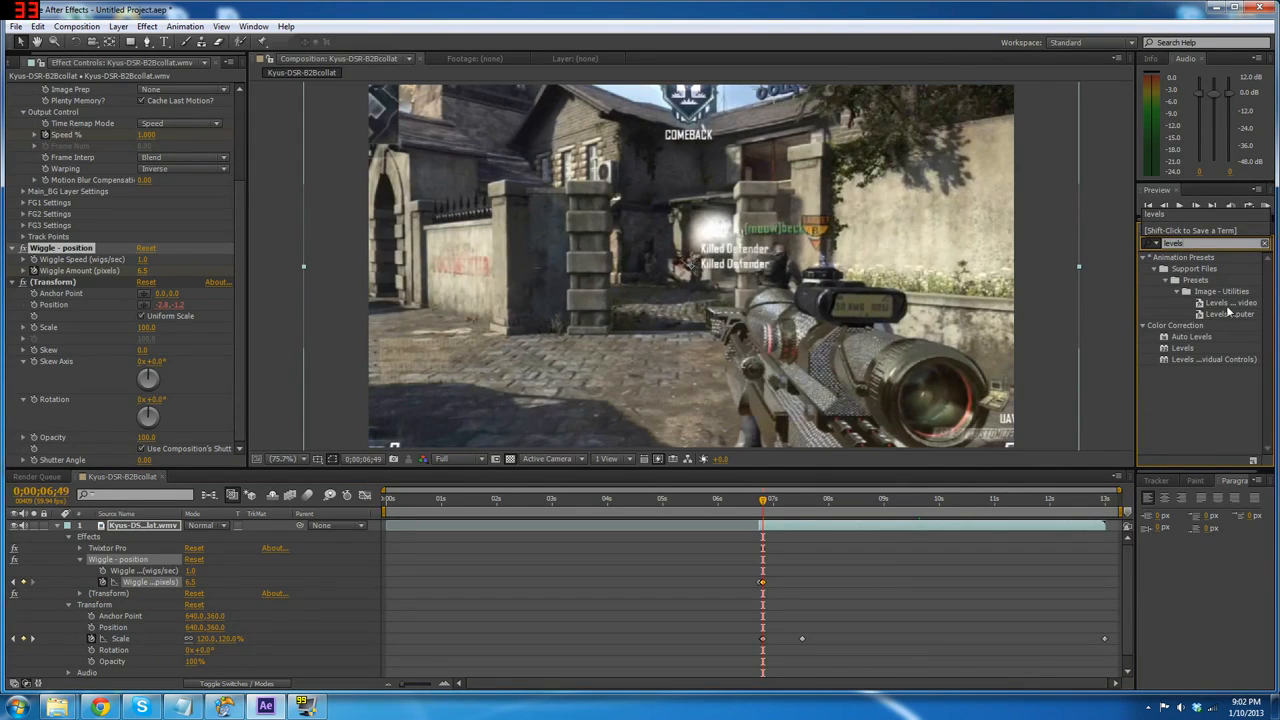
pyautogui.press('BackSpace')
pyautogui.press('BackSpace')
pyautogui.press('BackSpace')
pyautogui.press('BackSpace')
pyautogui.press('BackSpace')
pyautogui.press('BackSpace')
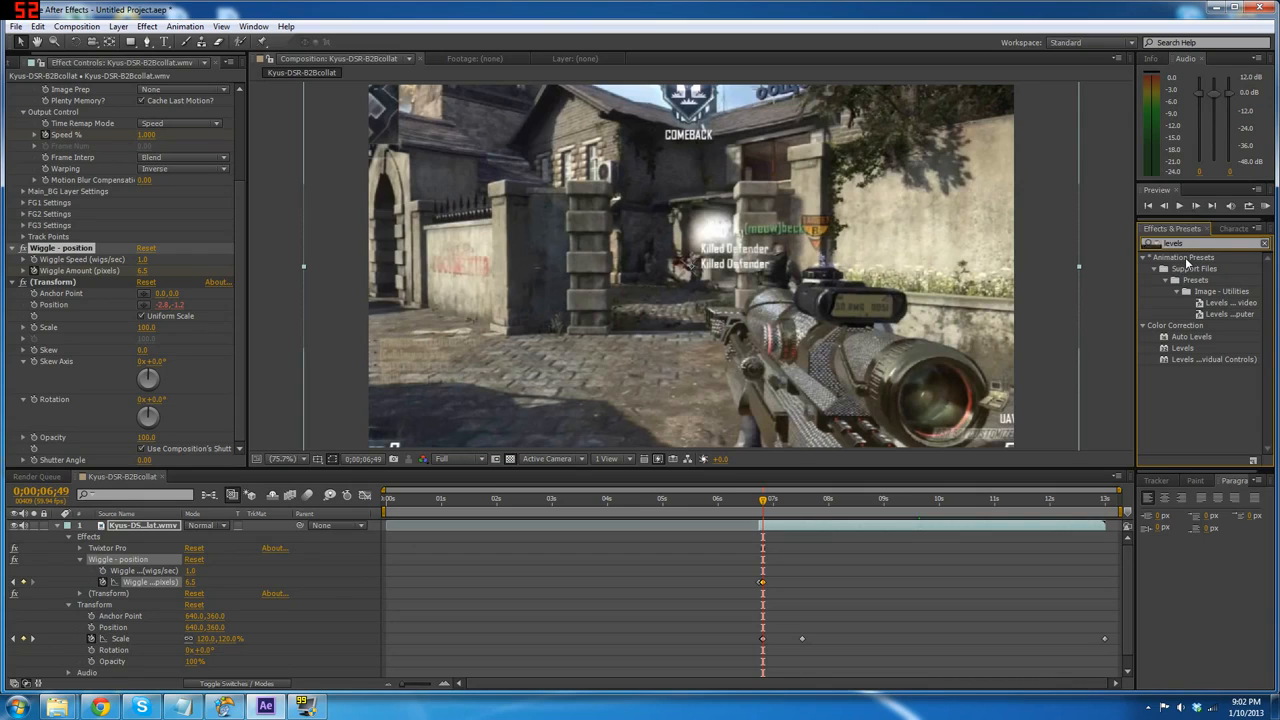
# - Find the Curves effect, apply it to the clip layer and enable keyframing of its curve at 0;00;06;48
pyautogui.write('curves')
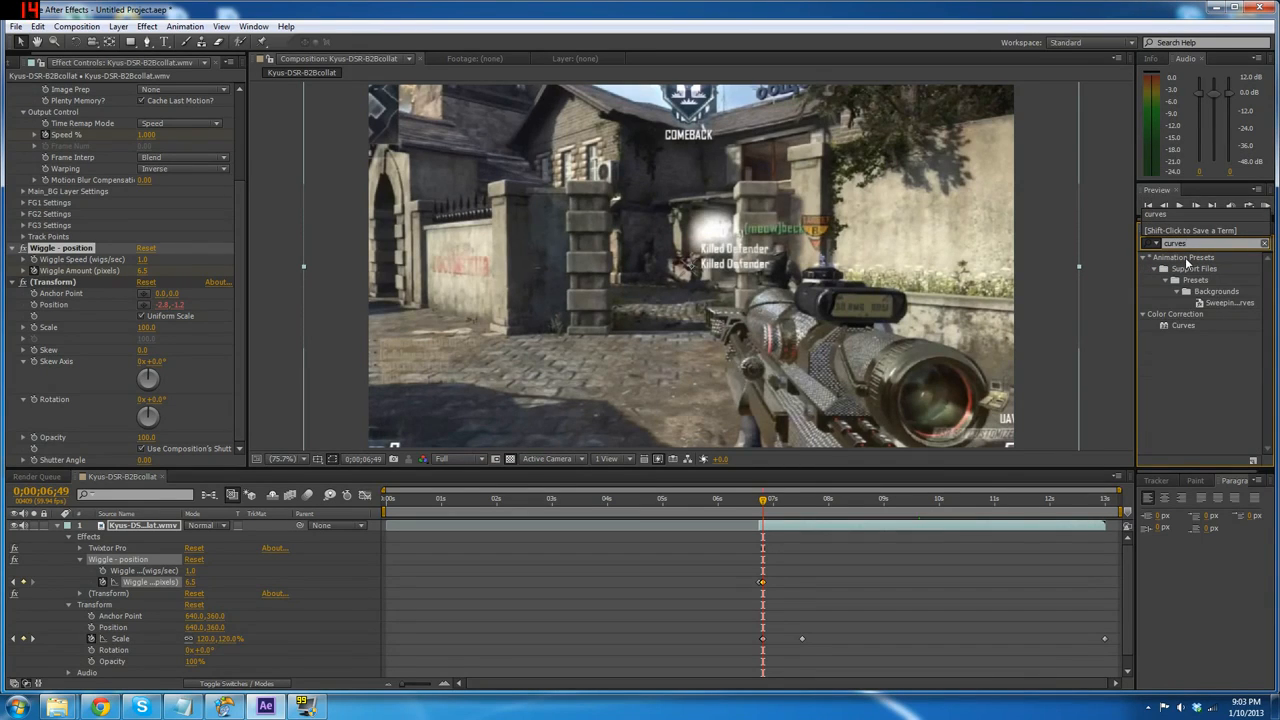
pyautogui.doubleClick(1186, 326)
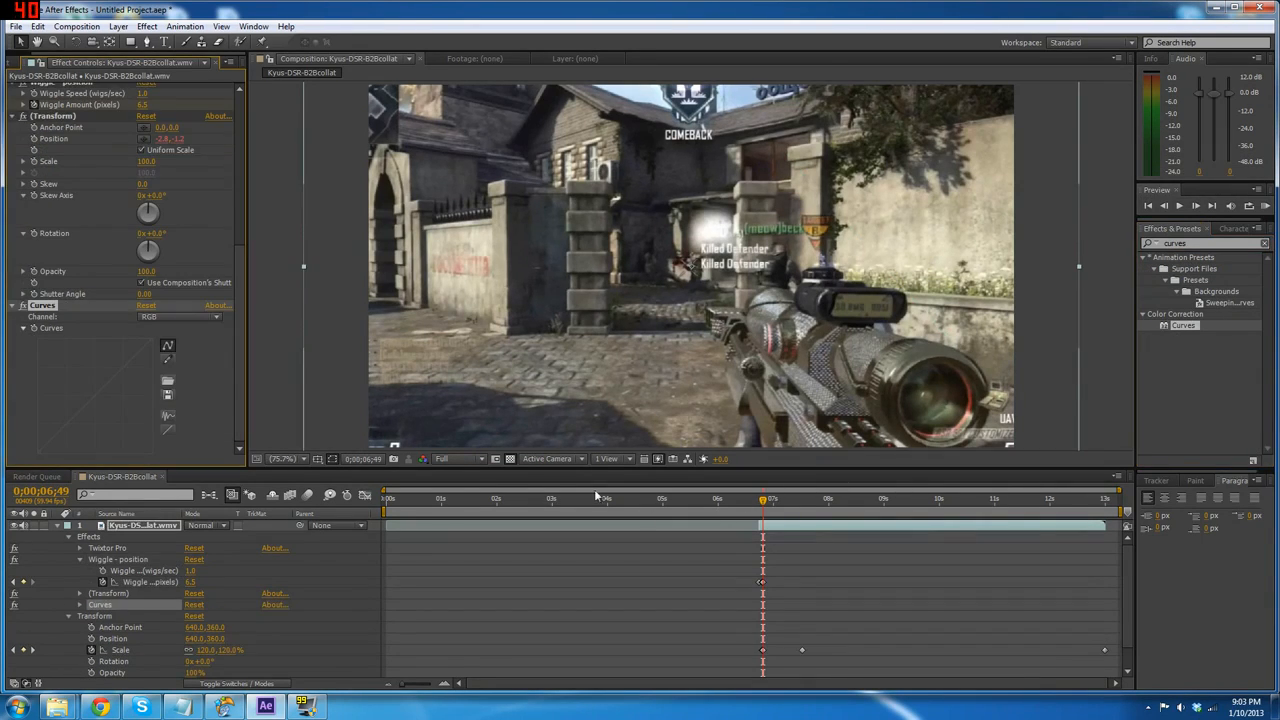
pyautogui.click(1164, 206)
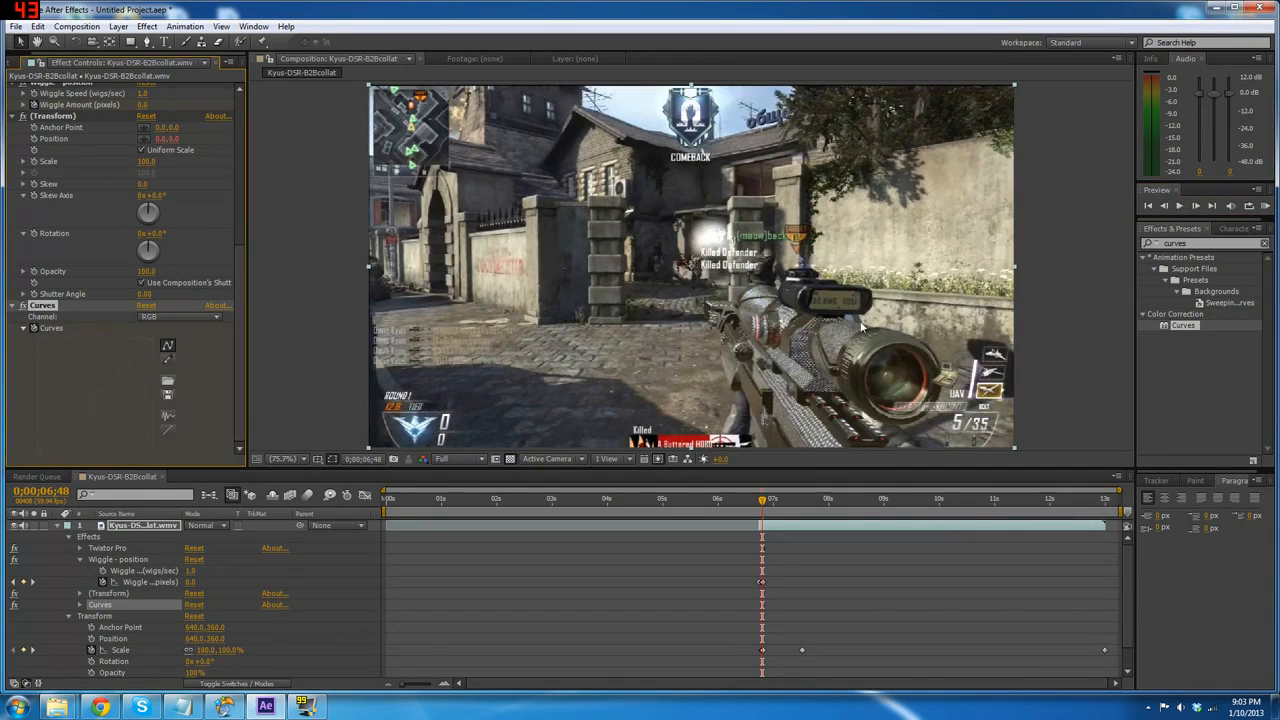
# - Raise the RGB curve strongly at 0;00;06;49 for a bright flash and reset it to a straight line at 0;00;08;33
pyautogui.click(1196, 206)
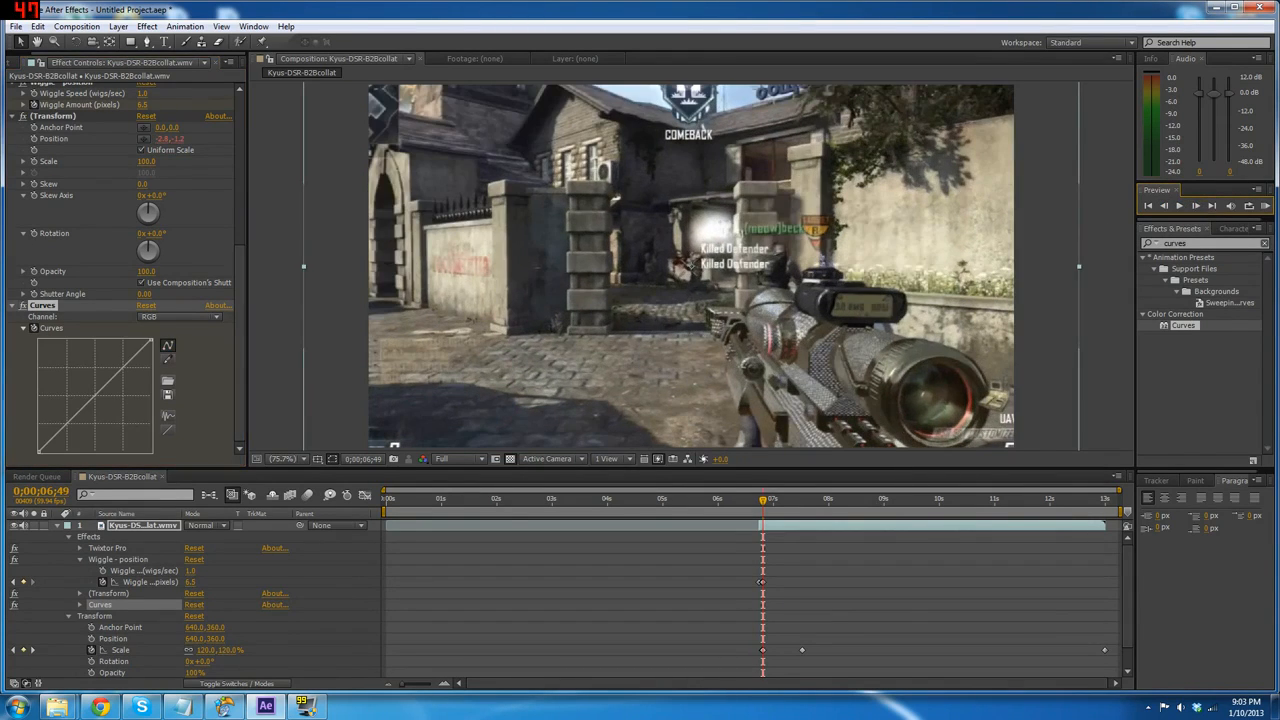
pyautogui.moveTo(90, 401); pyautogui.dragTo(73, 367)
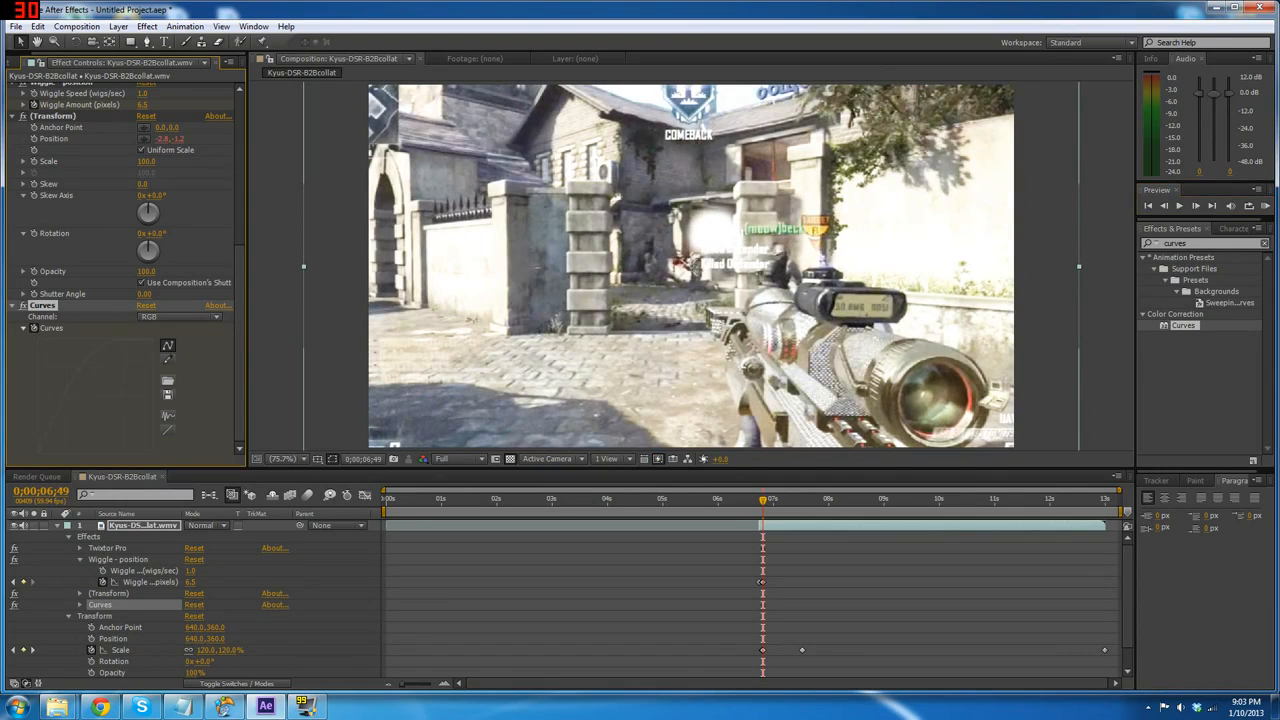
pyautogui.moveTo(767, 503); pyautogui.dragTo(858, 512)
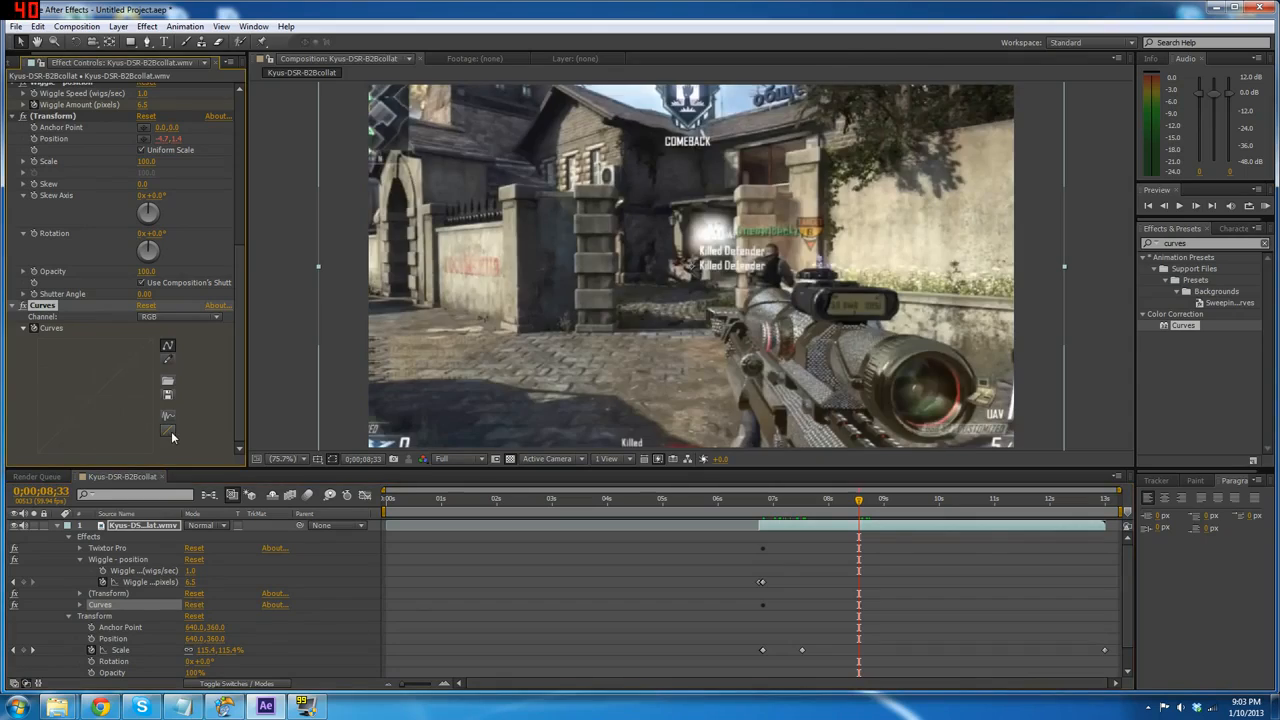
# - Find the Gaussian Blur effect, apply it to the clip layer and enable keyframing of its Blurriness at 0;00;06;48
pyautogui.moveTo(860, 505); pyautogui.dragTo(762, 566)
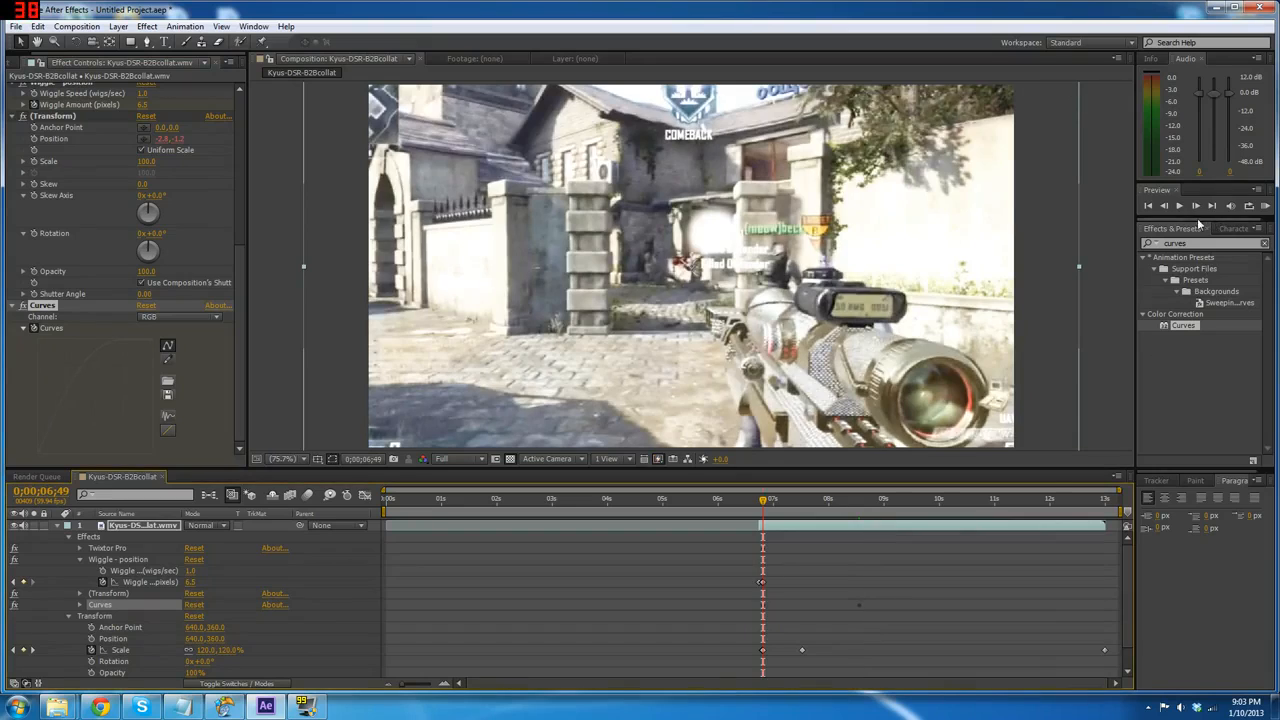
pyautogui.click(1164, 206)
pyautogui.click(1190, 243)
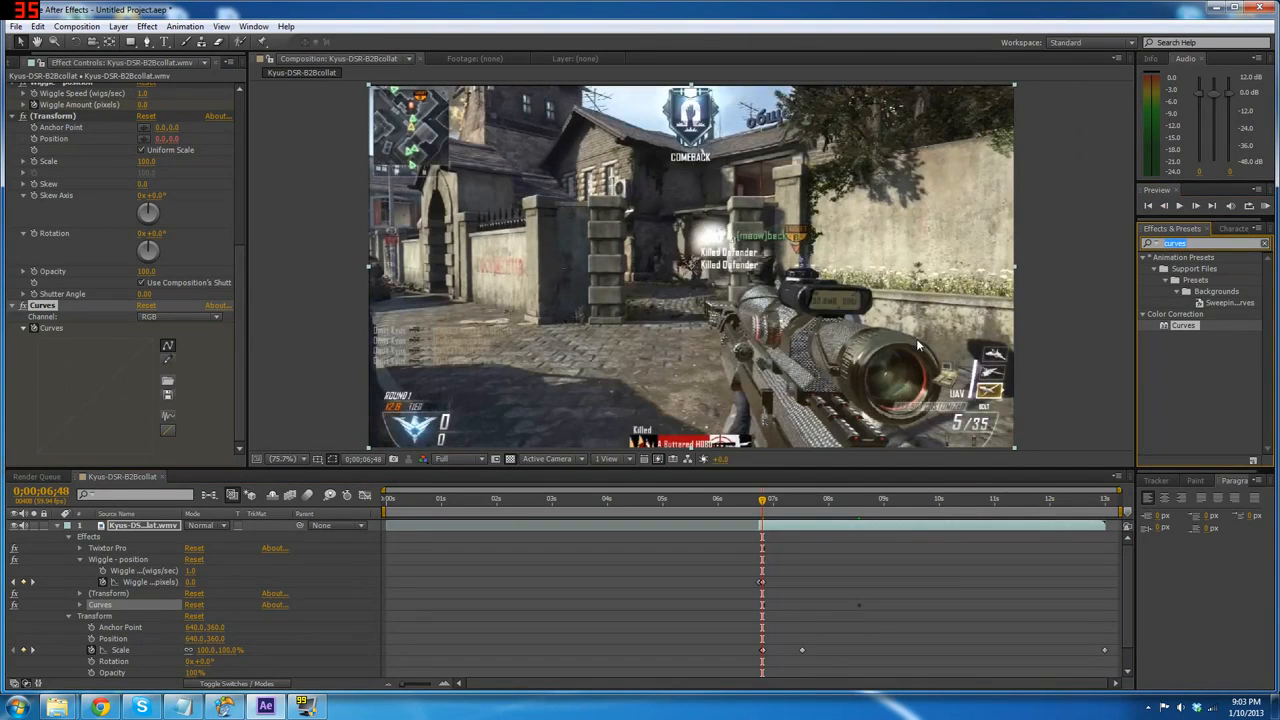
pyautogui.write('gau')
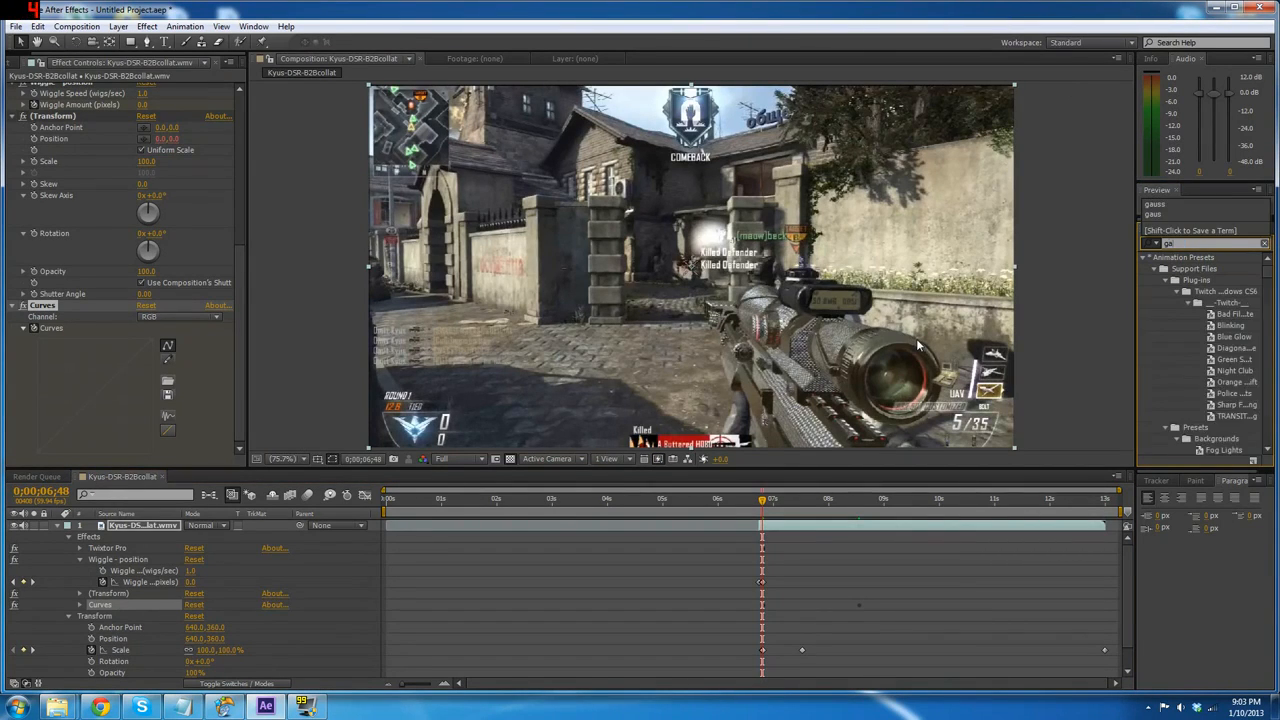
pyautogui.write('ssion')
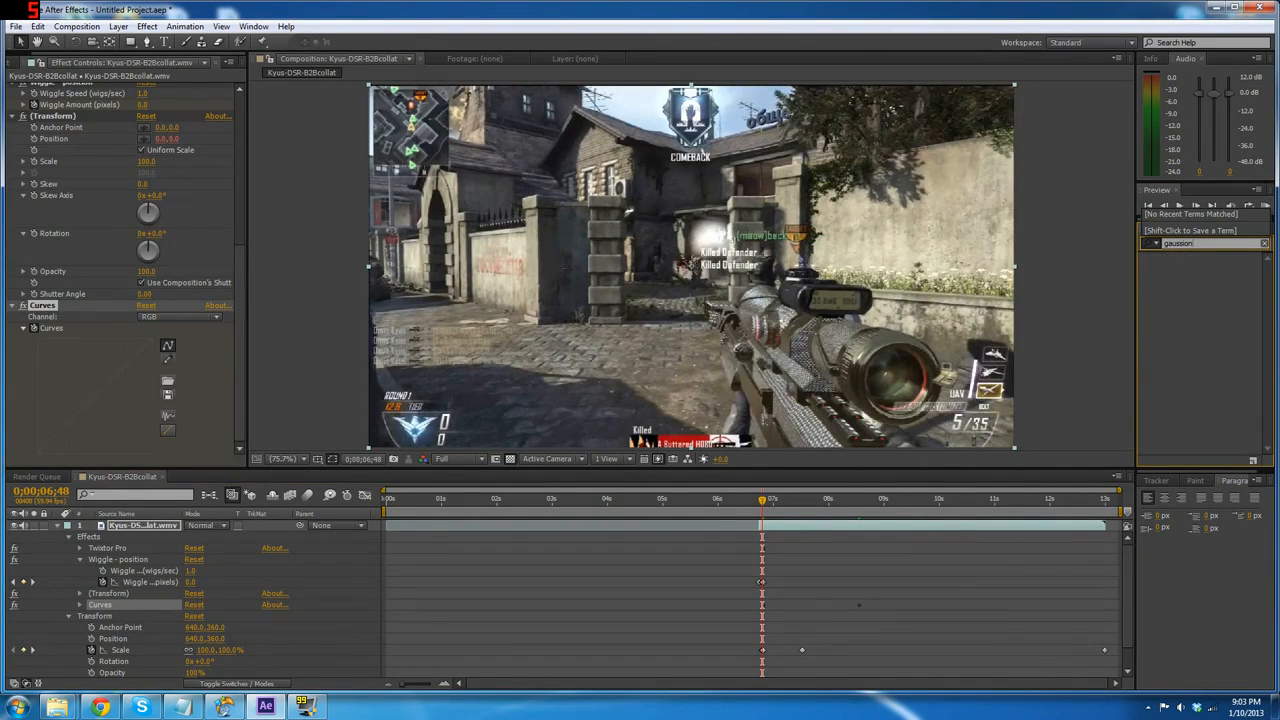
pyautogui.press('BackSpace')
pyautogui.press('BackSpace')
pyautogui.moveTo(1195, 268); pyautogui.dragTo(1126, 309)
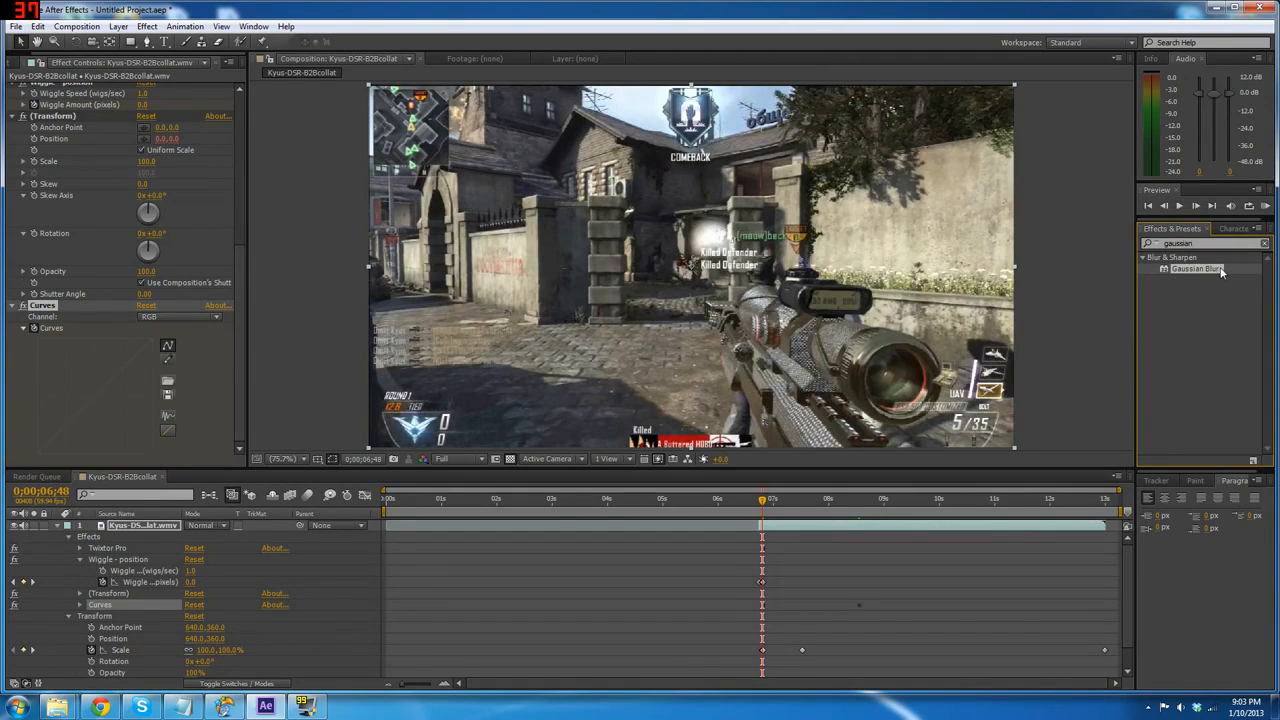
pyautogui.moveTo(1220, 272); pyautogui.dragTo(70, 432)
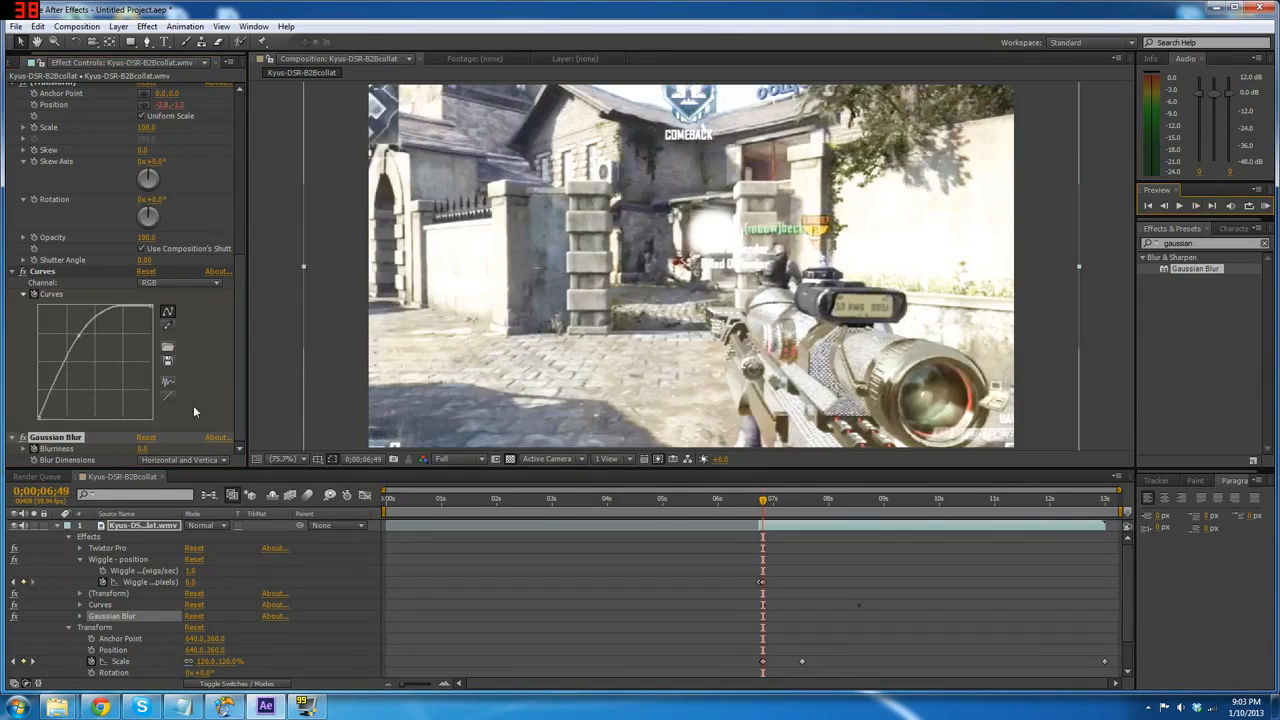
# - Try Gaussian Blur Blurriness values of 50 and 30 at 0;00;06;49
pyautogui.click(145, 448)
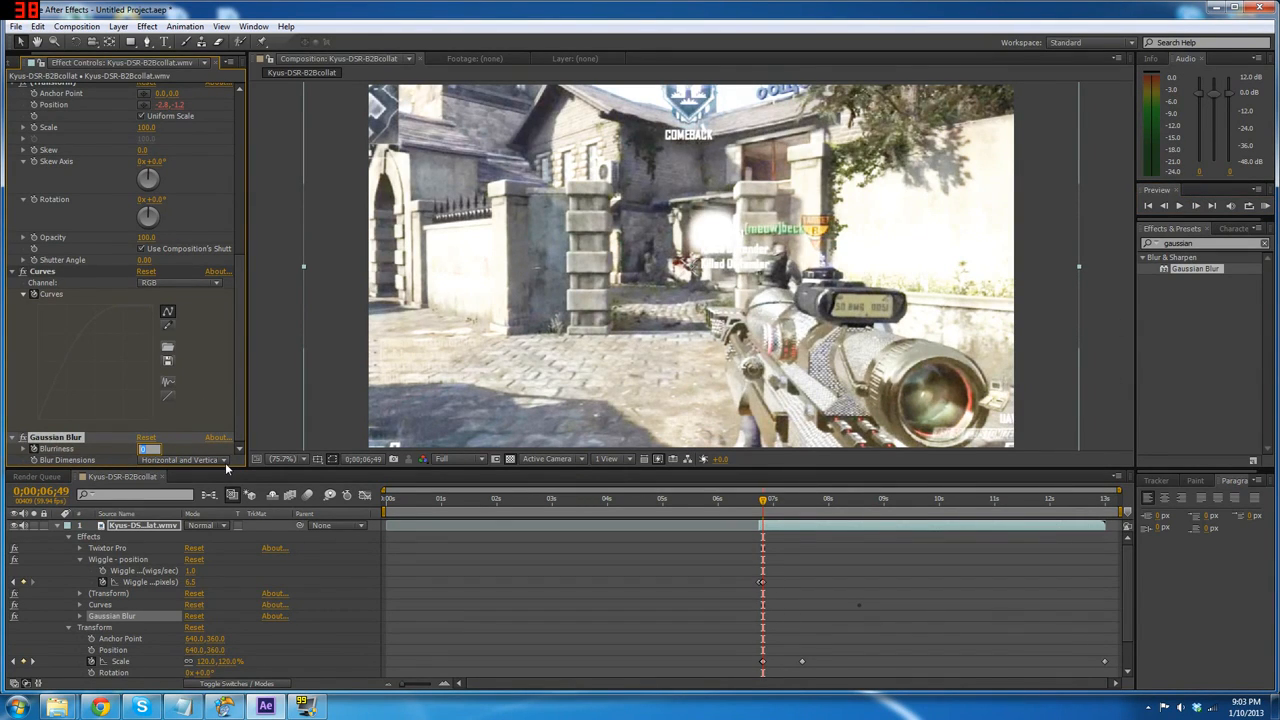
pyautogui.write('50')
pyautogui.press('Return')
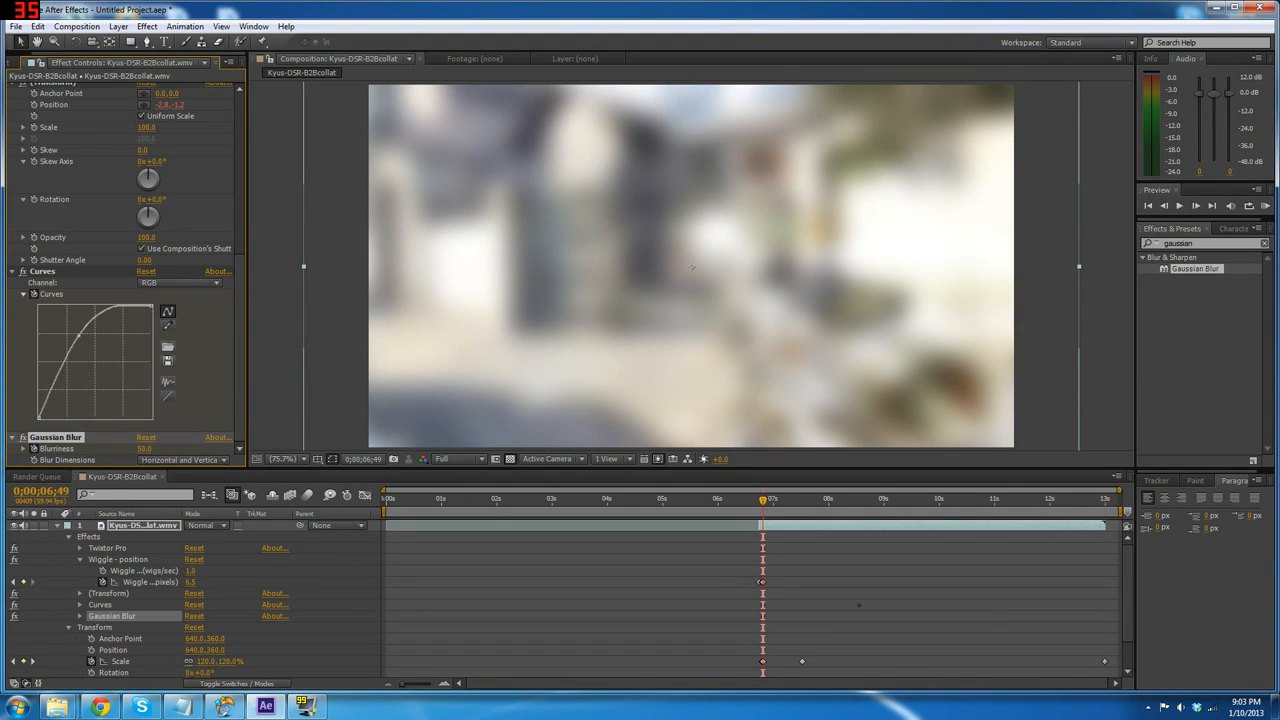
pyautogui.click(145, 449)
pyautogui.write('30')
pyautogui.press('Return')
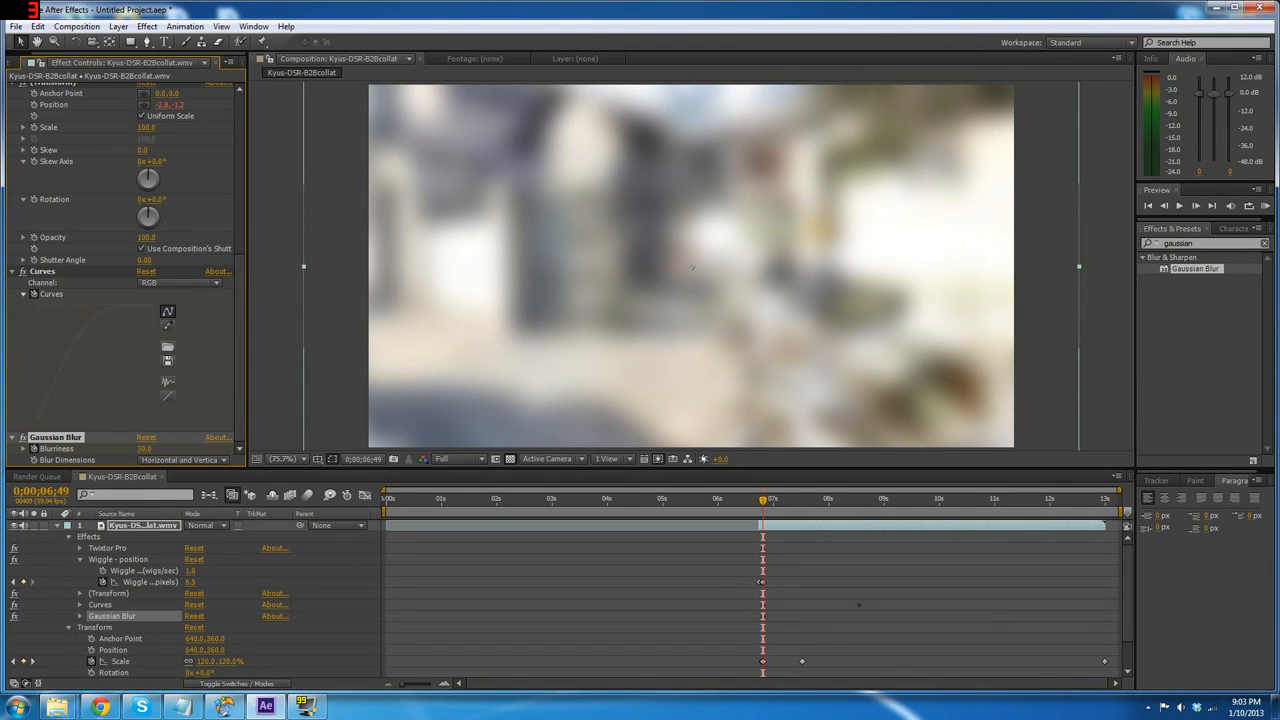
# - Set the Gaussian Blur's Blurriness to 20 at 0;00;06;49
pyautogui.click(145, 449)
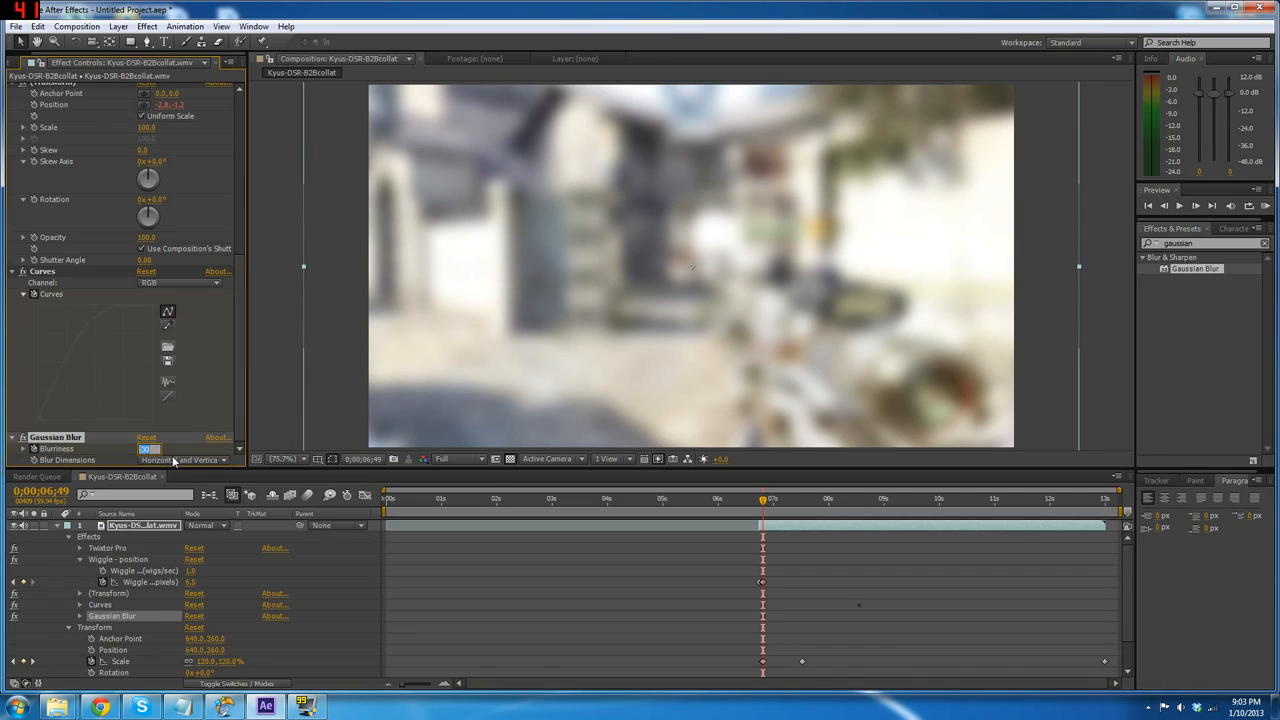
pyautogui.write('20')
pyautogui.press('Return')
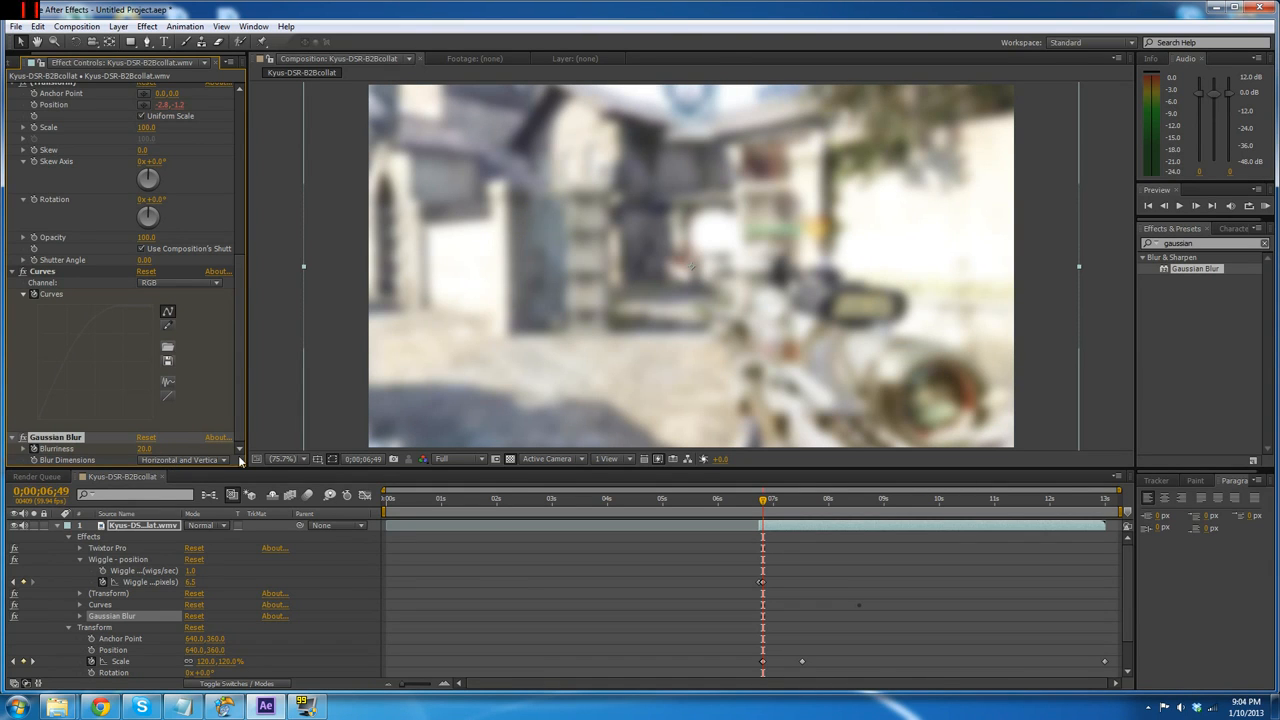
# - Set the Gaussian Blur's Blurriness to 0 at 0;00;08;33, level with the straight-line Curves keyframe, and return to 0;00;06;49
pyautogui.moveTo(763, 500); pyautogui.dragTo(861, 503)
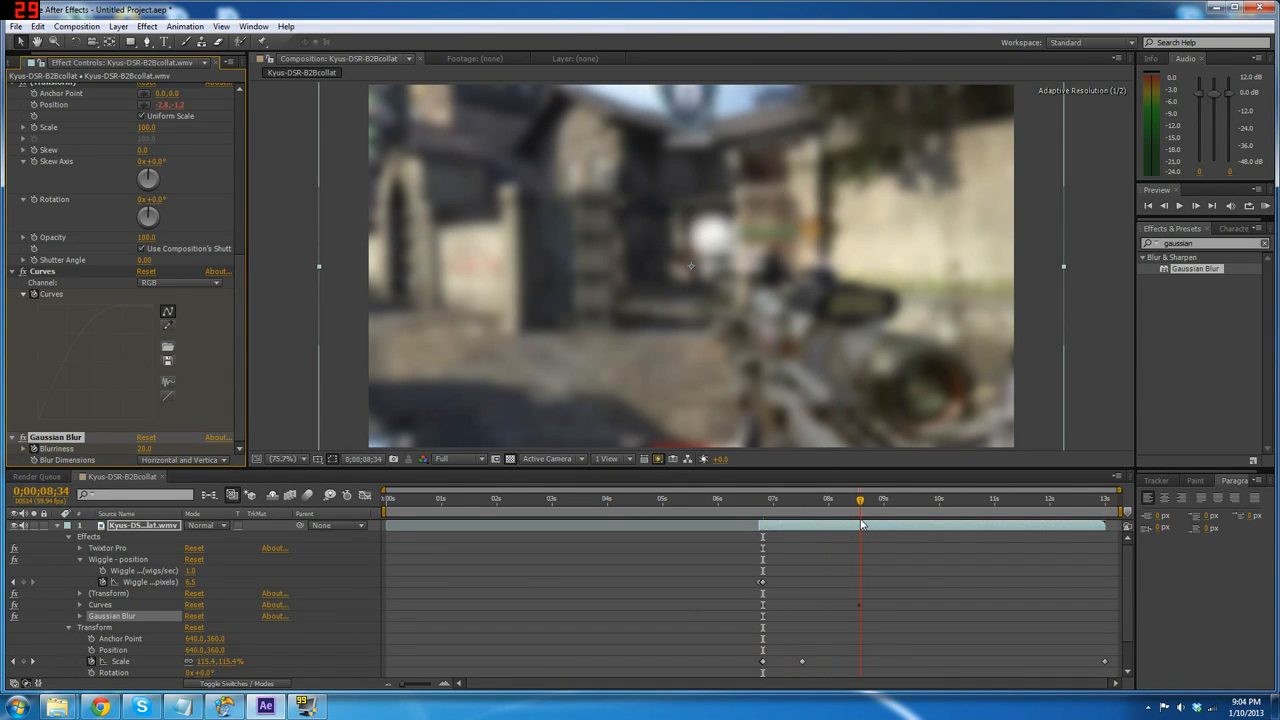
pyautogui.moveTo(861, 523); pyautogui.dragTo(858, 523)
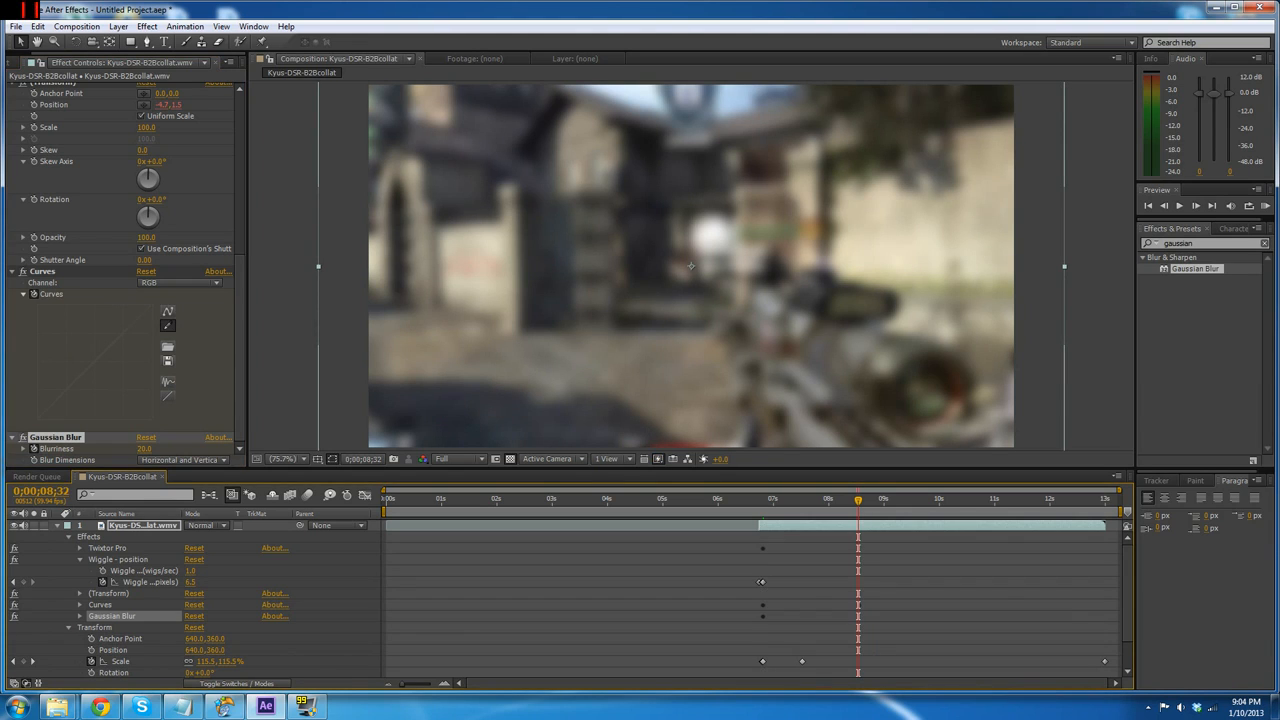
pyautogui.click(1195, 208)
pyautogui.click(1195, 206)
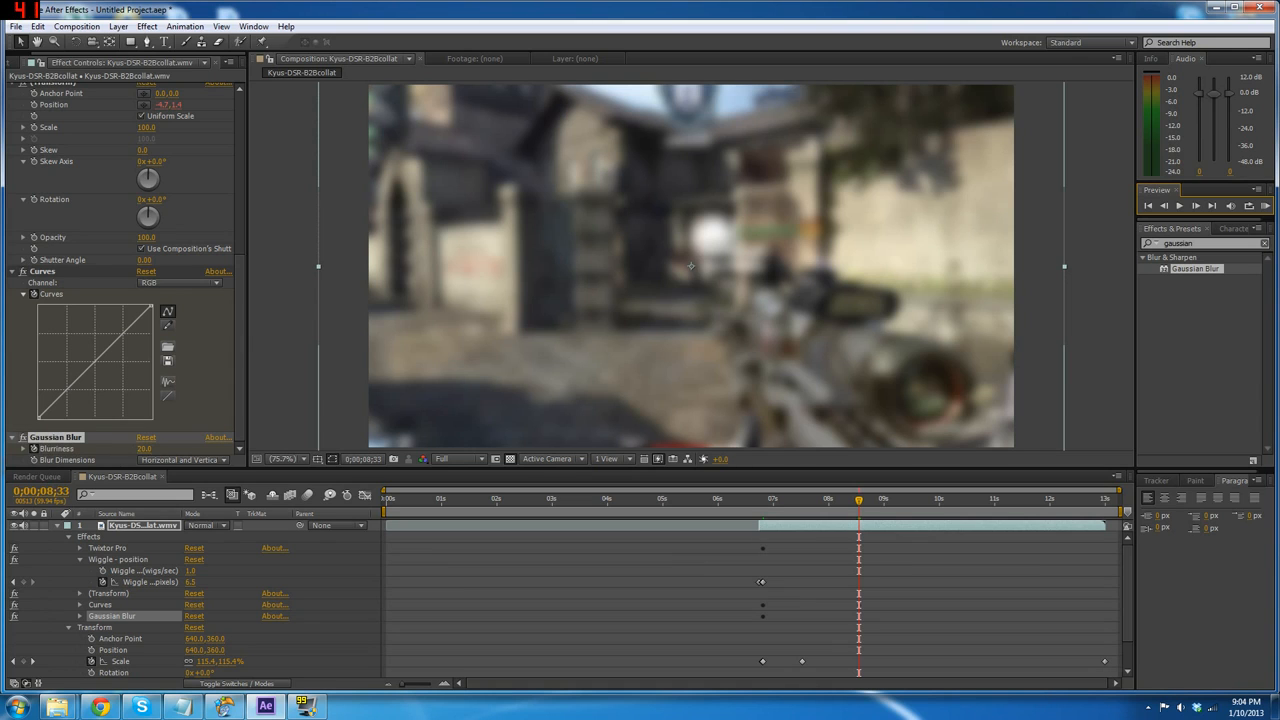
pyautogui.click(146, 448)
pyautogui.write('0')
pyautogui.press('Return')
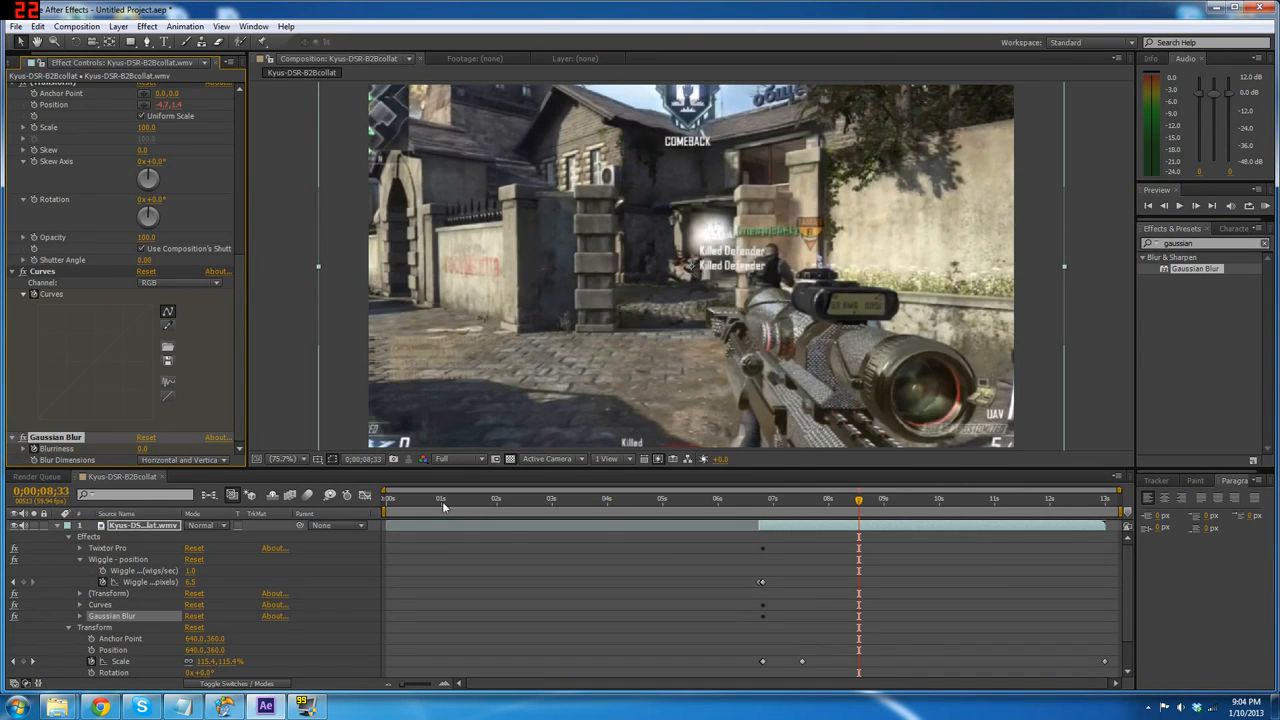
pyautogui.moveTo(757, 506); pyautogui.dragTo(762, 552)
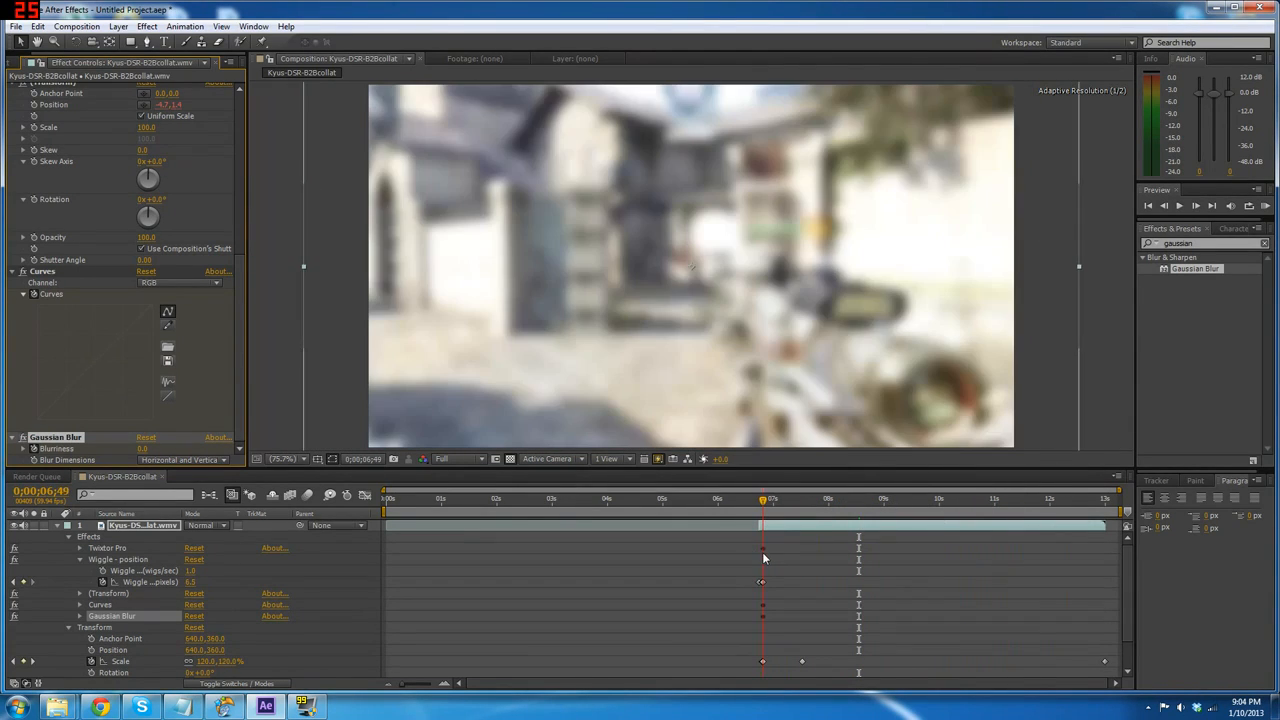
# - Add an adjustment layer above the clip, trim its start to 0;00;06;49 and check the frames around that point
pyautogui.click(119, 26)
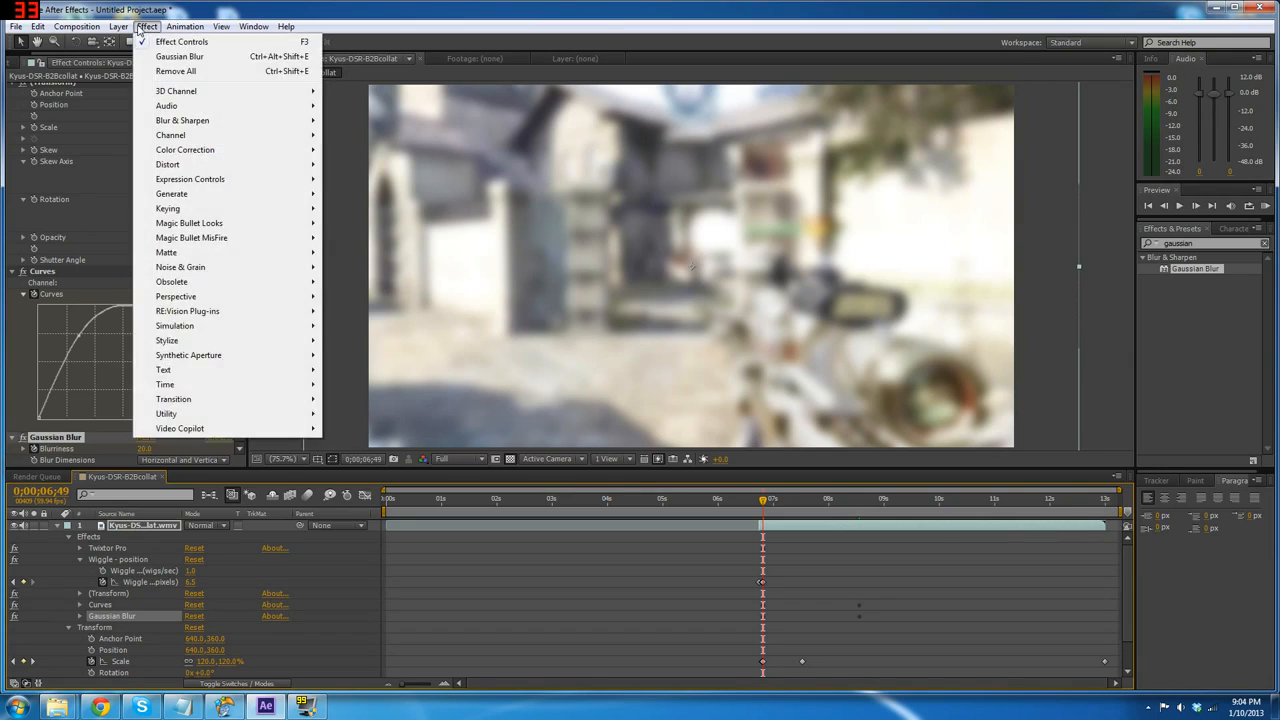
pyautogui.moveTo(133, 42)
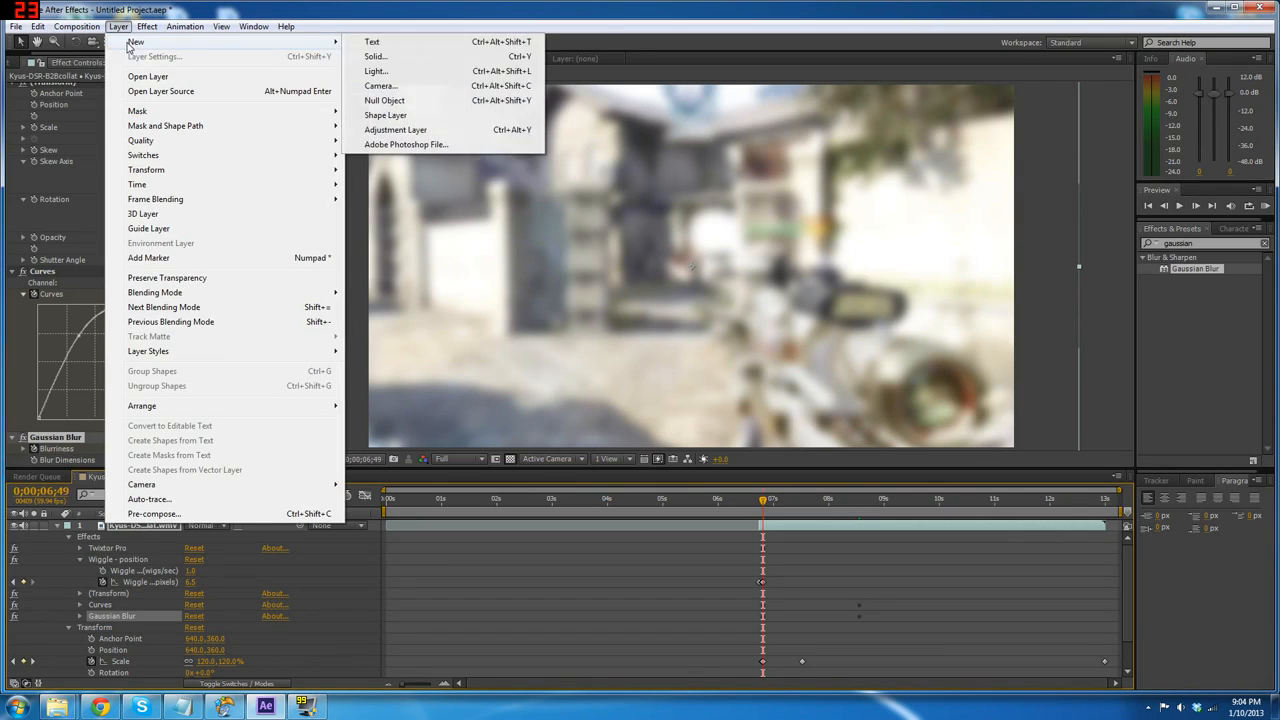
pyautogui.click(398, 130)
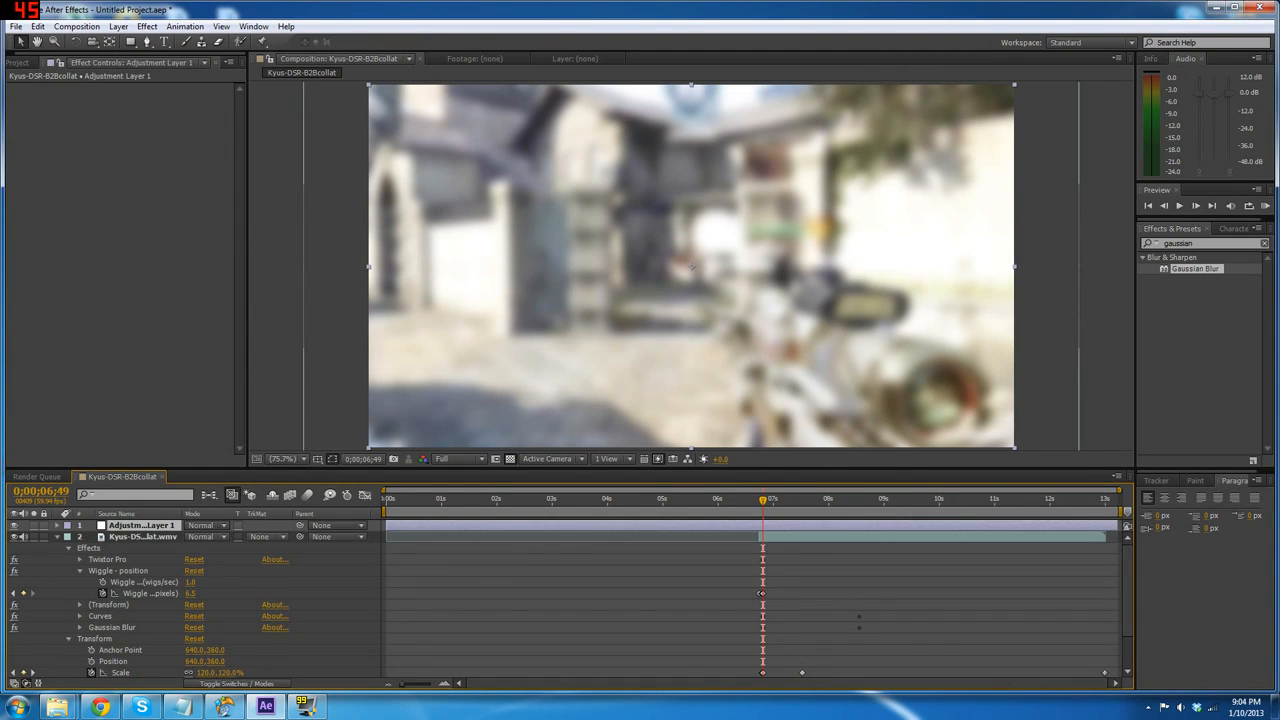
pyautogui.hotkey('alt', '[')
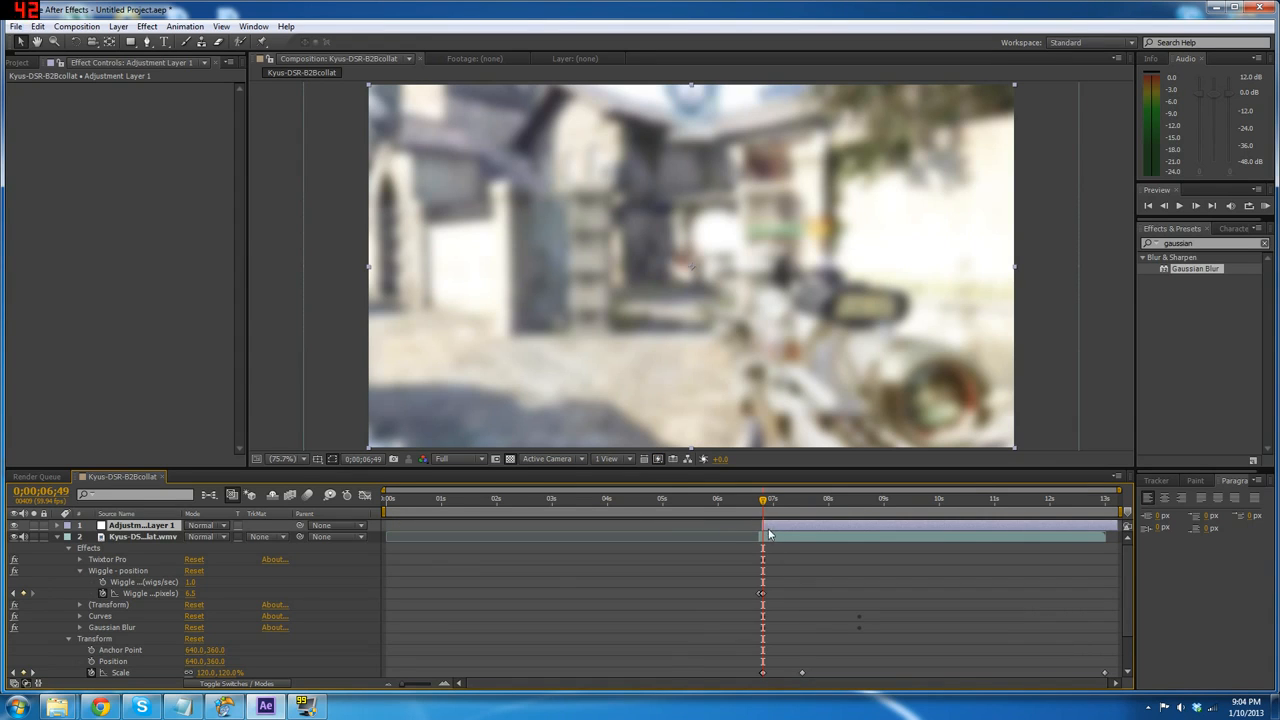
pyautogui.moveTo(764, 525); pyautogui.dragTo(767, 525)
pyautogui.click(1197, 206)
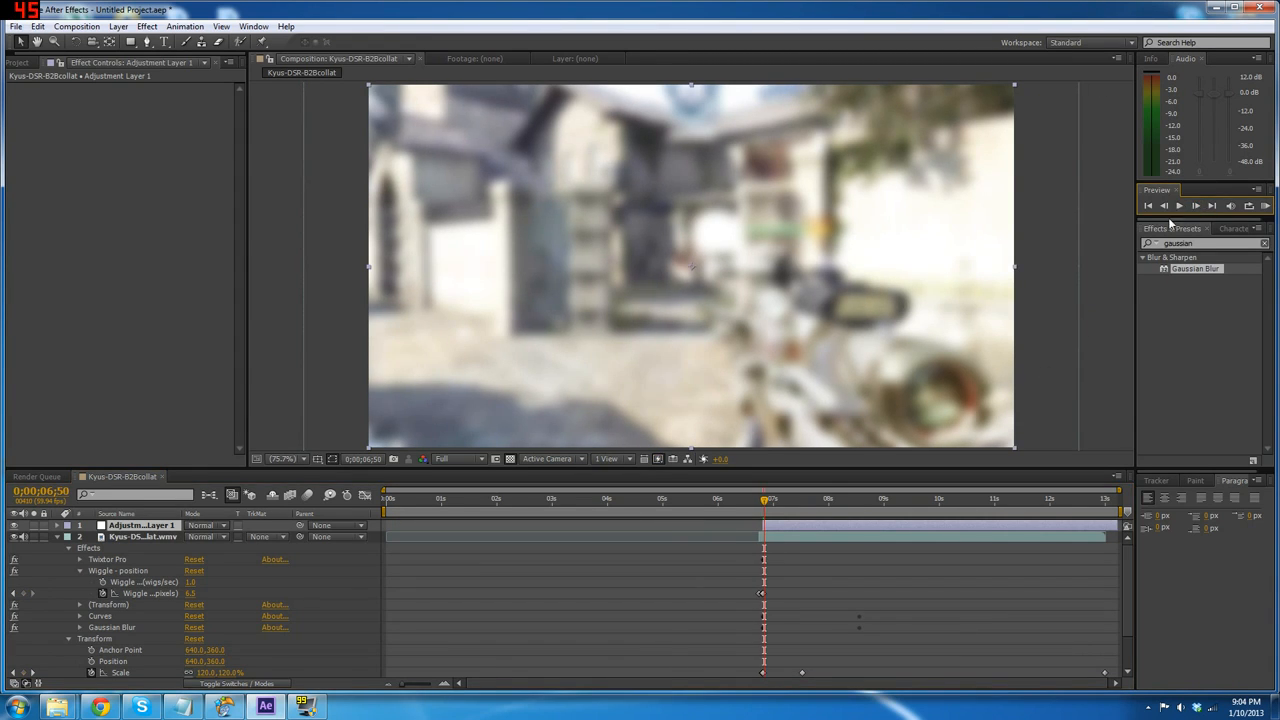
pyautogui.click(1165, 207)
pyautogui.click(1165, 207)
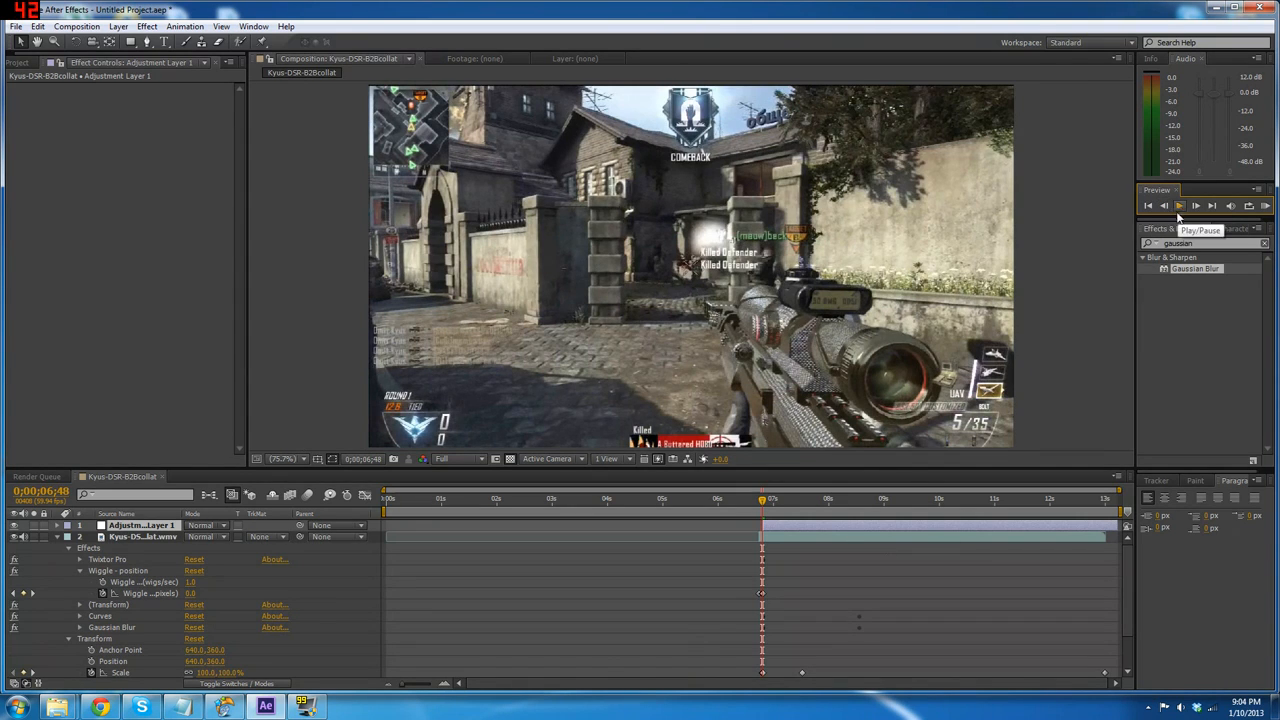
pyautogui.click(1197, 206)
pyautogui.moveTo(410, 688)
pyautogui.mouseDown()
pyautogui.moveTo(440, 688)
pyautogui.moveTo(390, 687)
pyautogui.mouseUp()
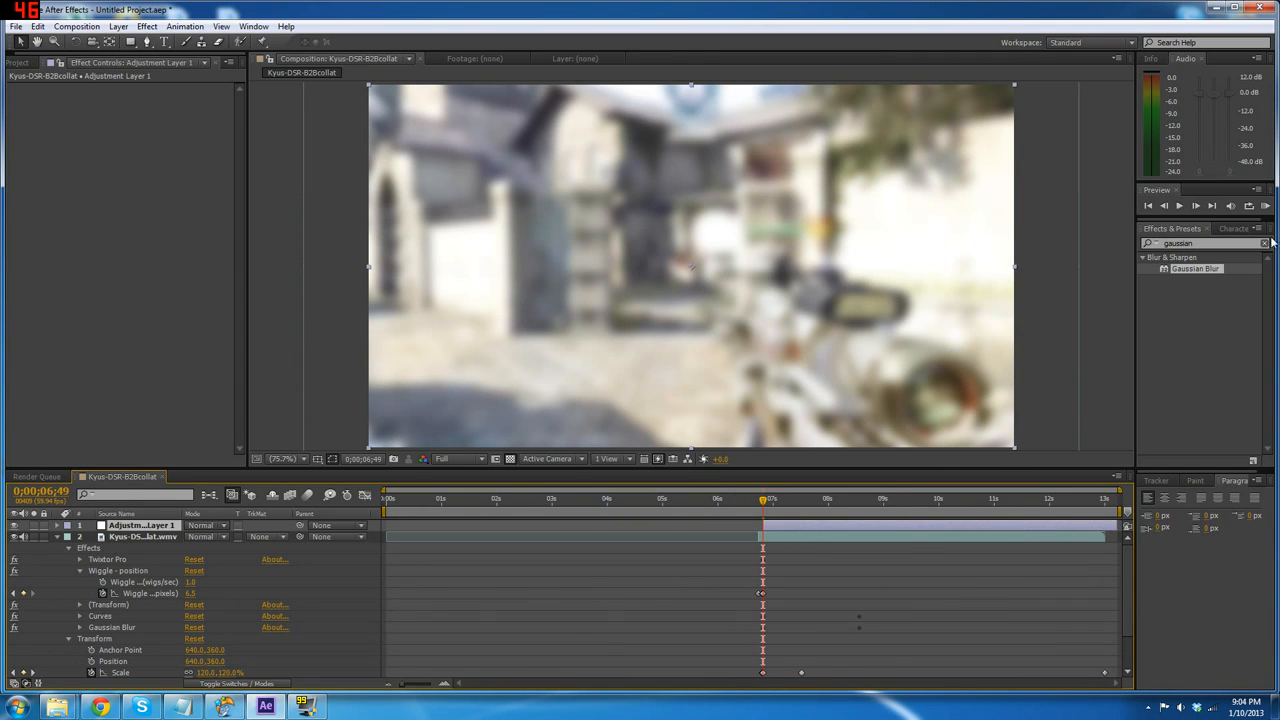
# - Find the Optical Flares effect and apply it to the adjustment layer
pyautogui.moveTo(1208, 243); pyautogui.dragTo(900, 237)
pyautogui.write('op')
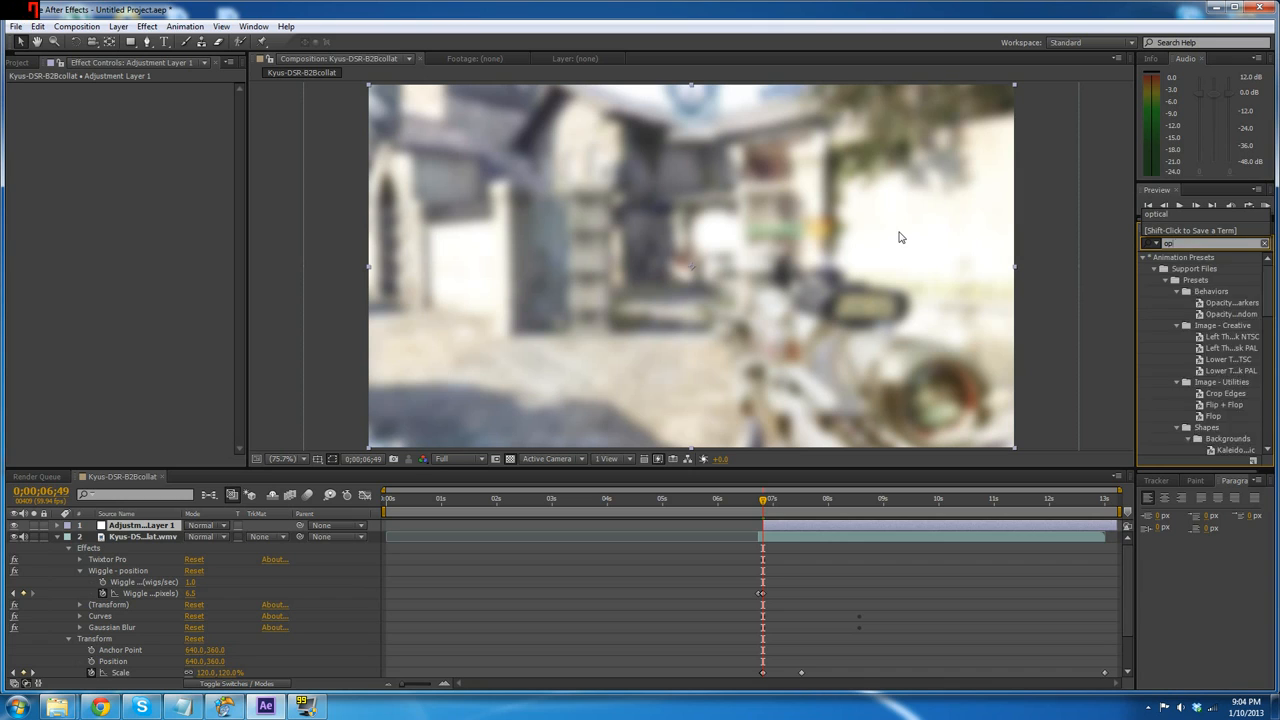
pyautogui.write('tical flares')
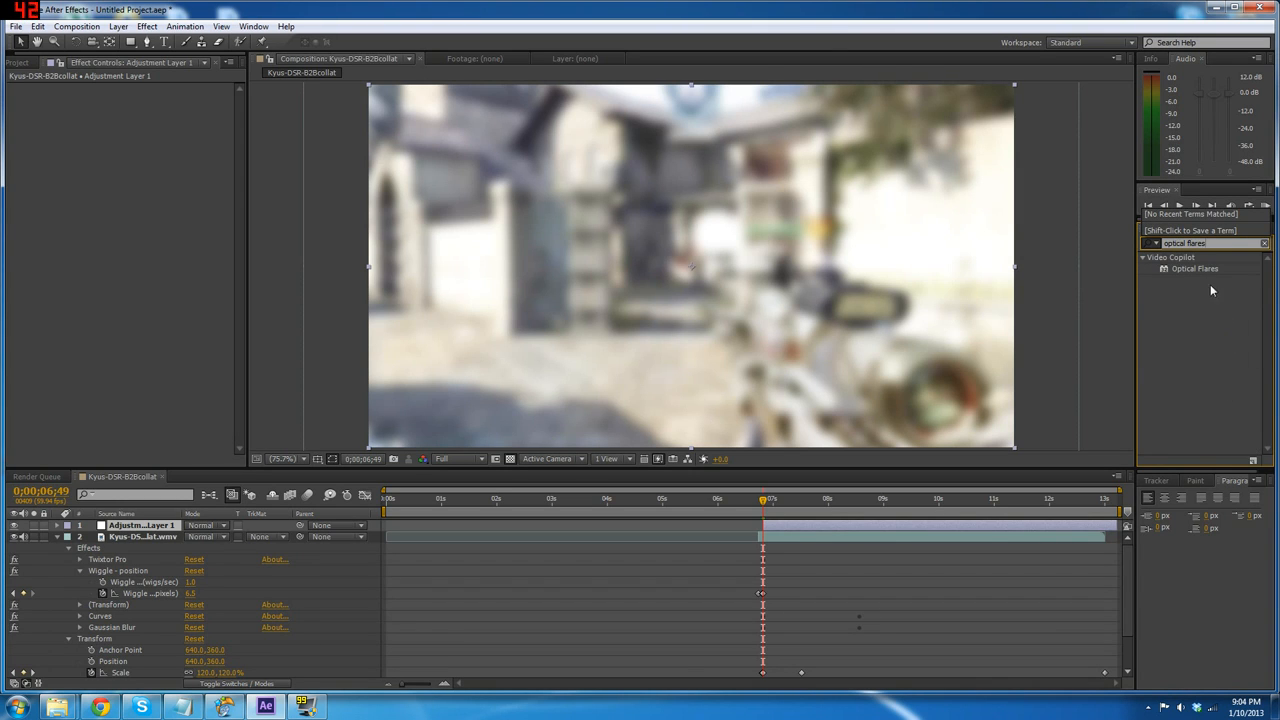
pyautogui.moveTo(1195, 268); pyautogui.dragTo(849, 524)
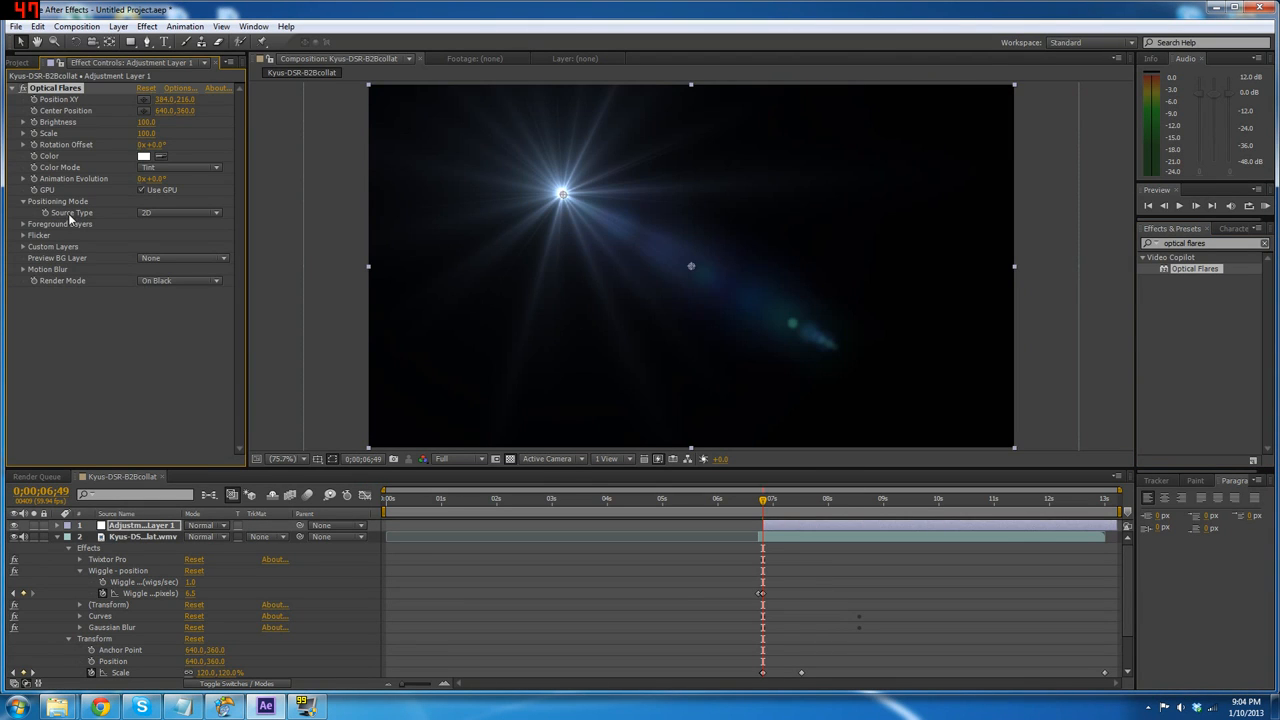
# - Set the Optical Flares Render Mode to Over Original, trying On Transparent first, and keep the white flare color
pyautogui.click(161, 280)
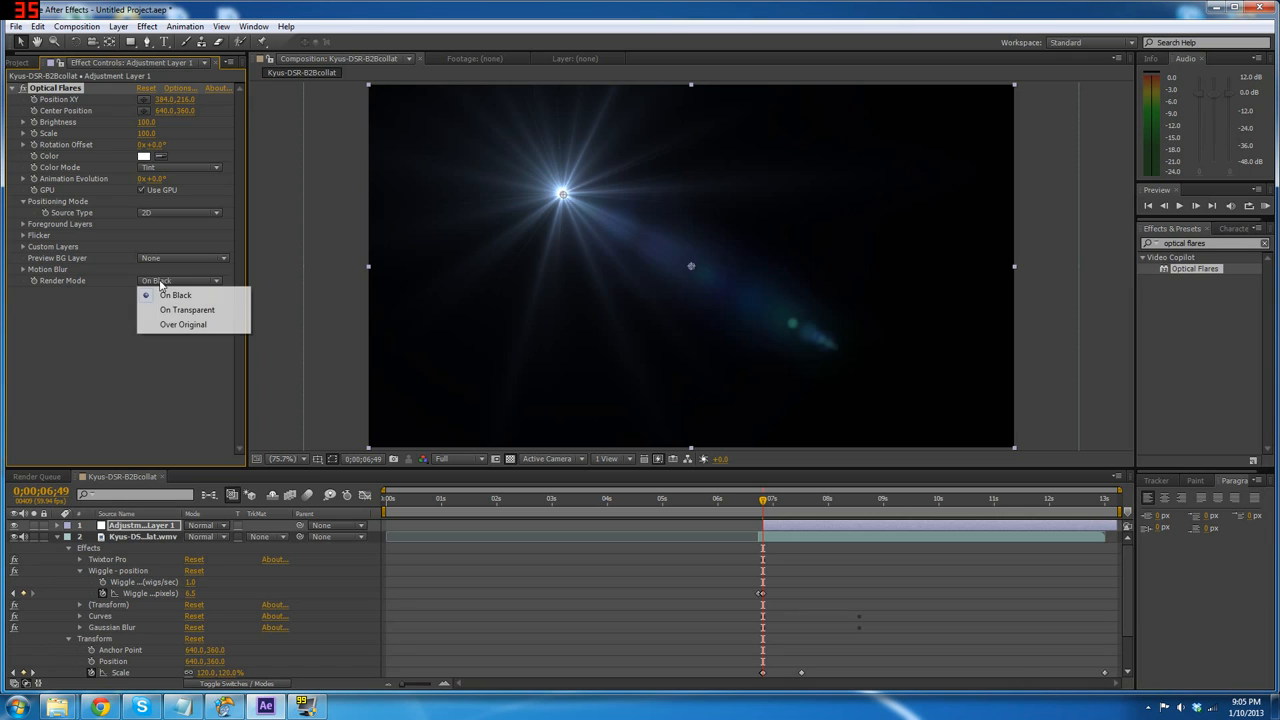
pyautogui.click(174, 312)
pyautogui.click(180, 283)
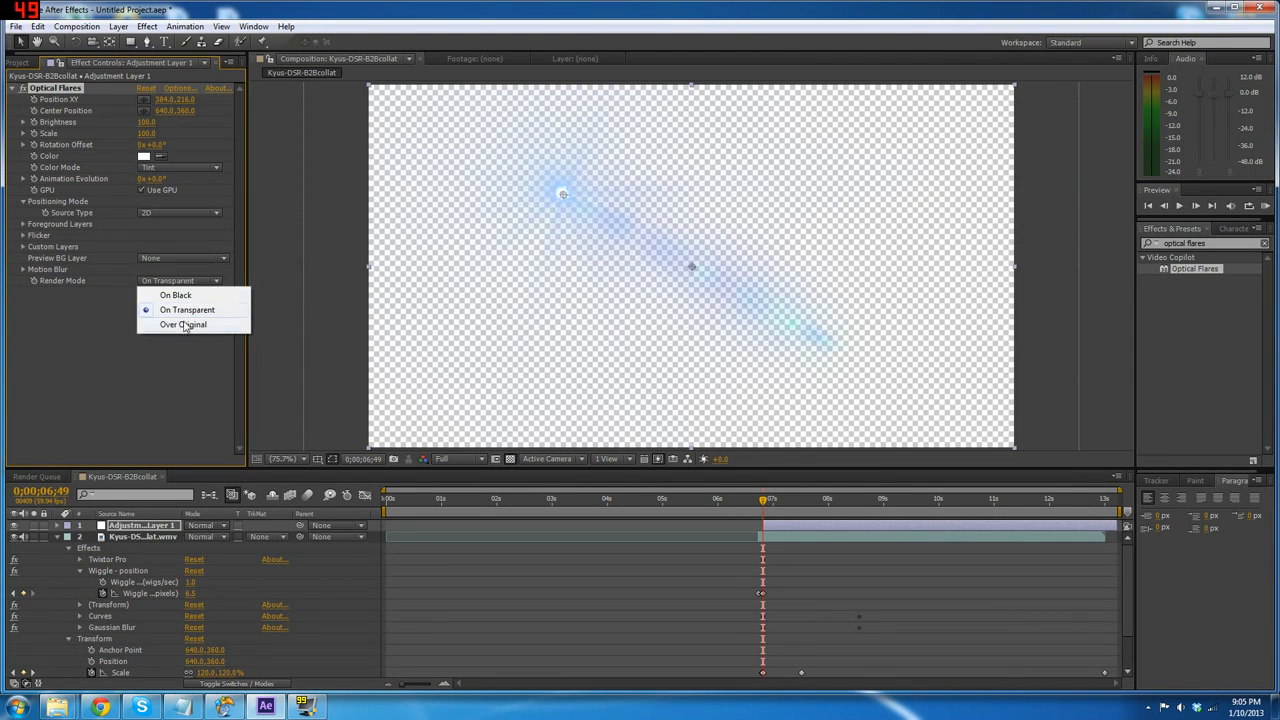
pyautogui.click(183, 327)
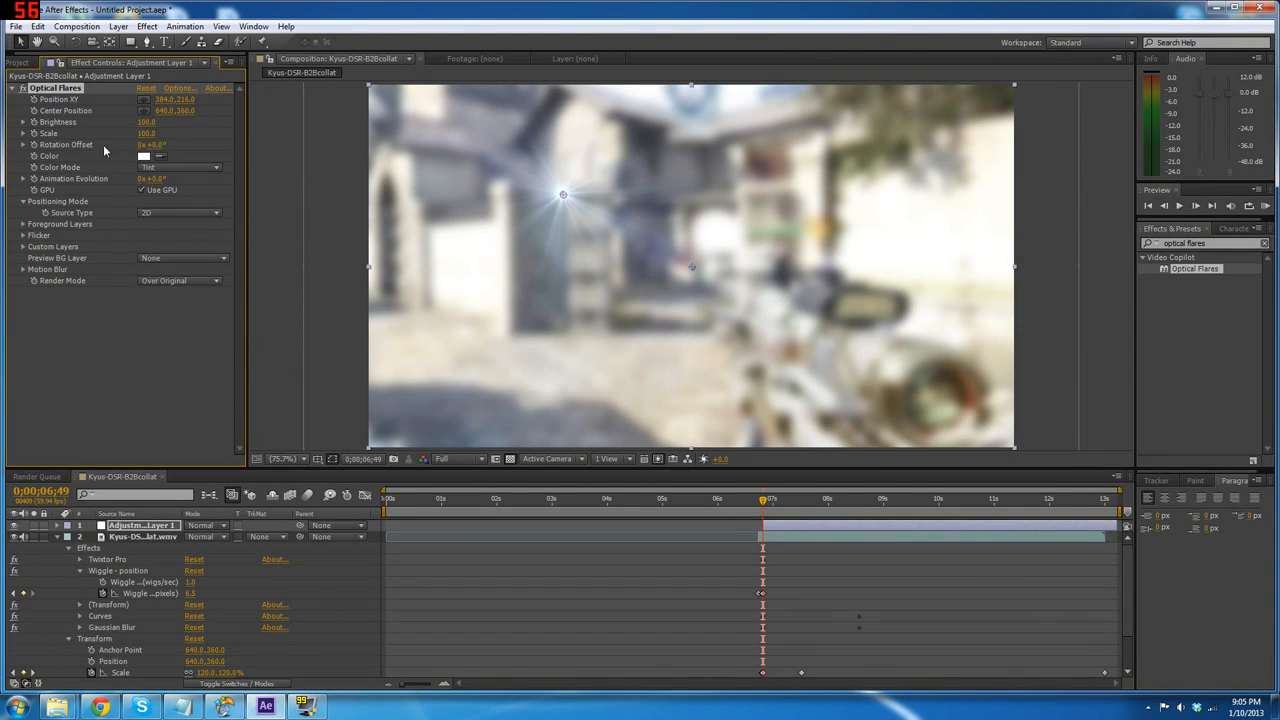
pyautogui.click(143, 157)
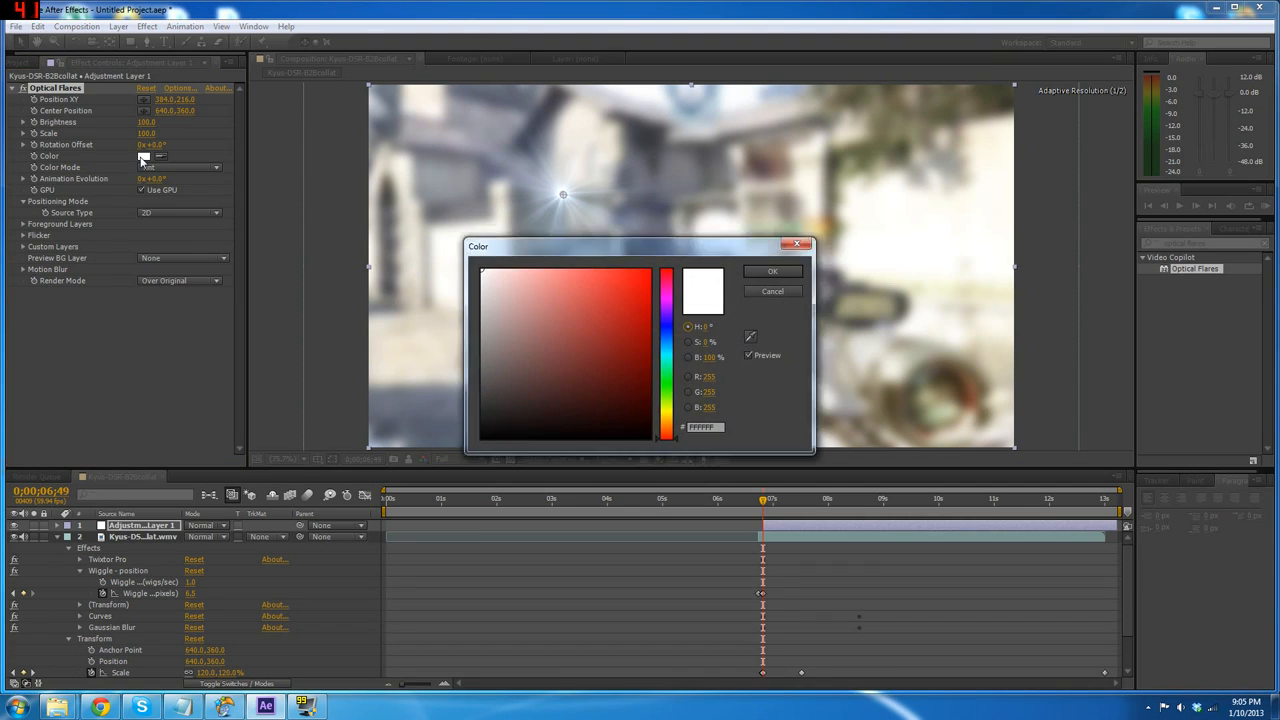
pyautogui.click(772, 271)
# - Load the Golden Light preset from the Natural Flares collection in the Optical Flares options and apply it
pyautogui.click(185, 91)
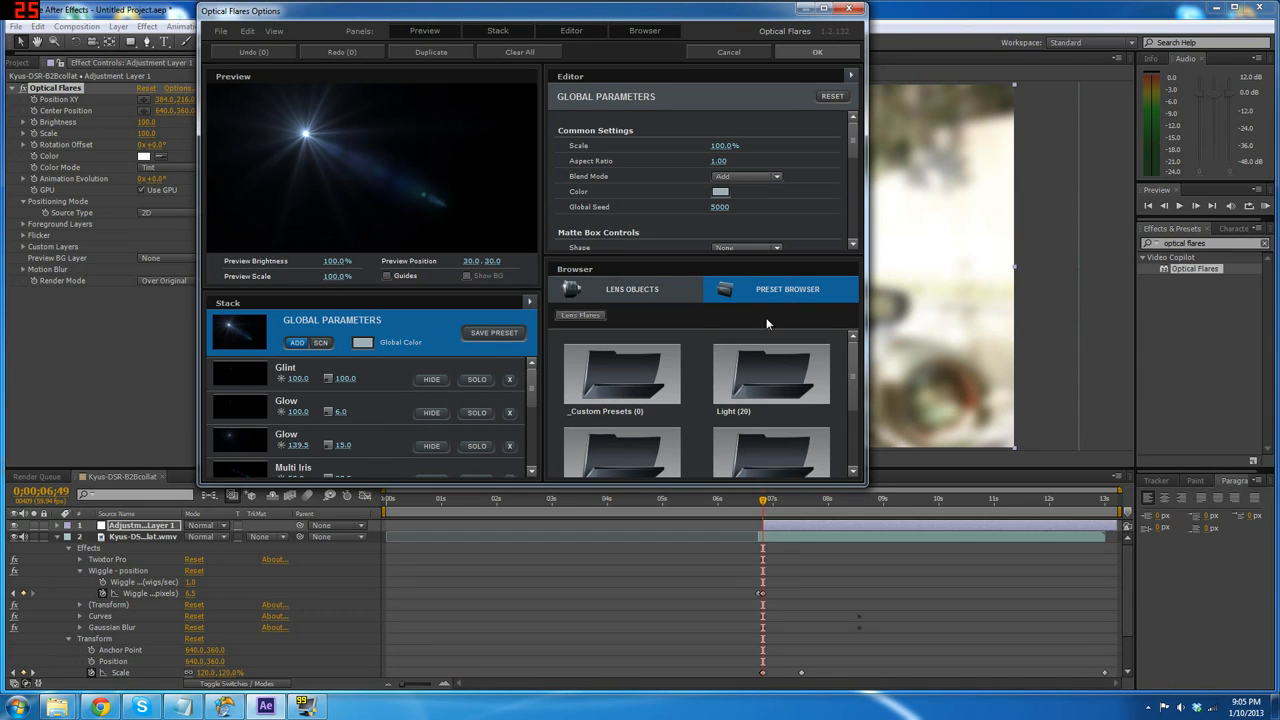
pyautogui.click(771, 373)
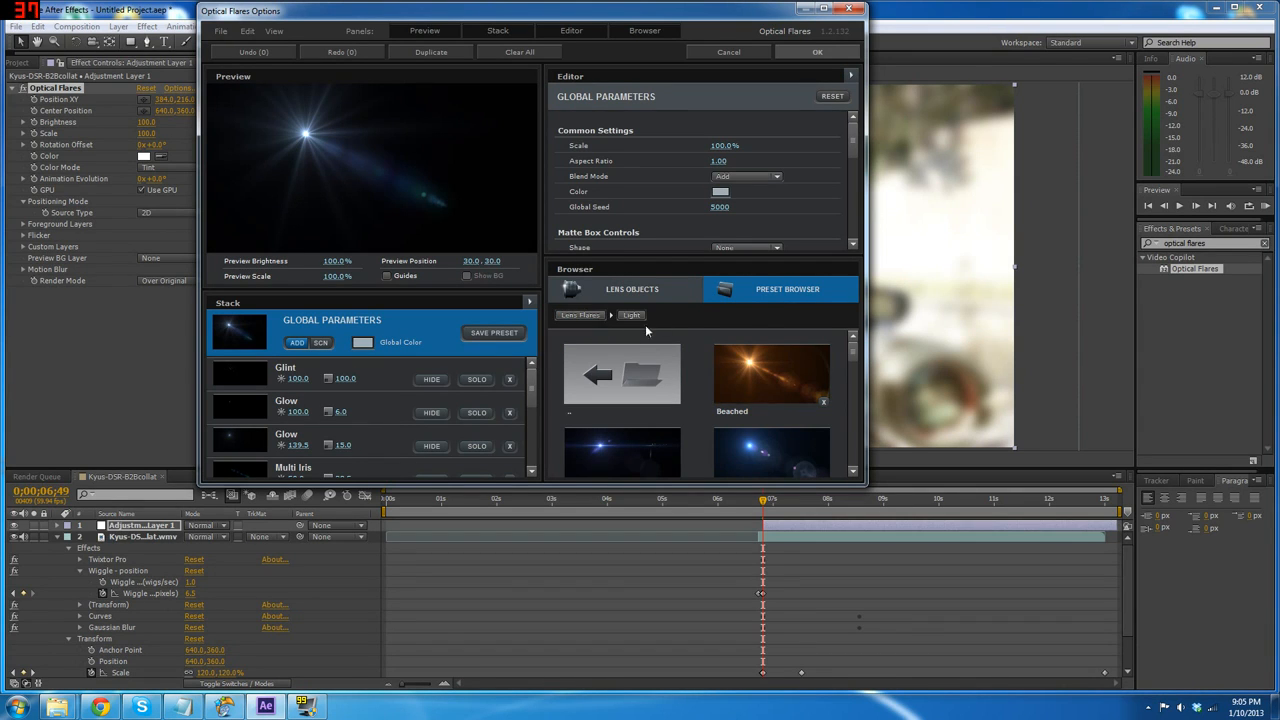
pyautogui.click(599, 352)
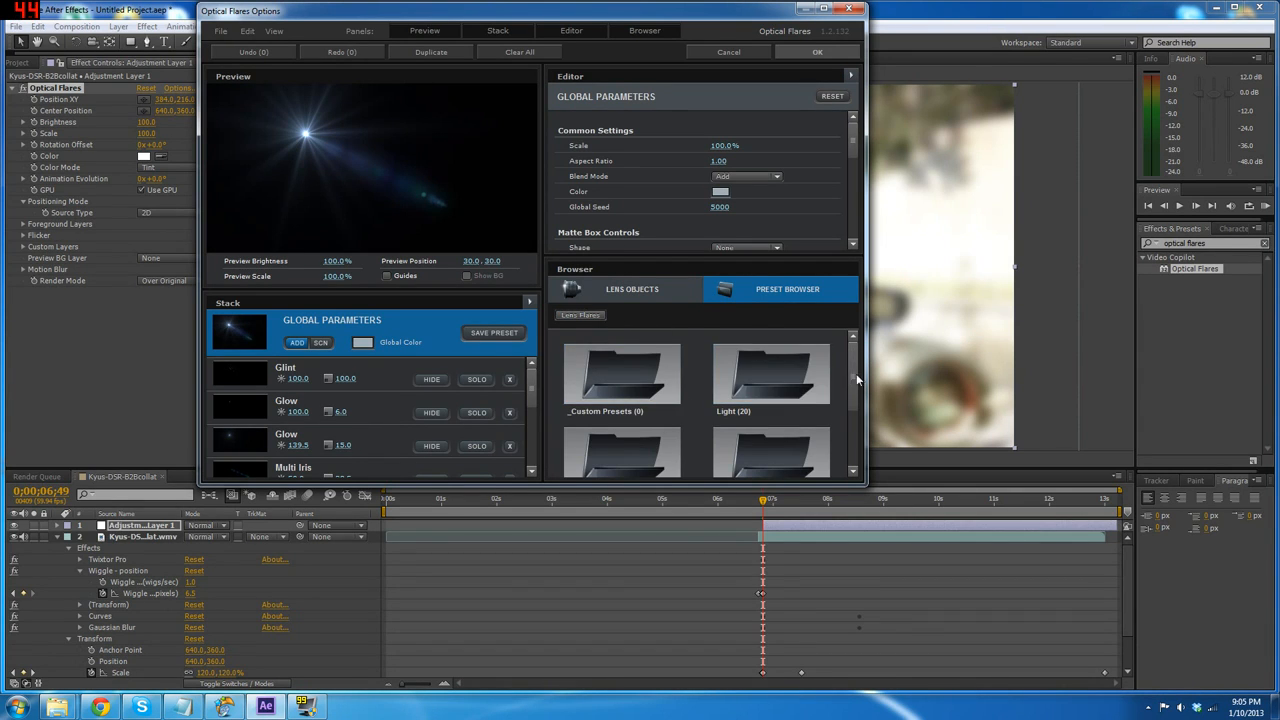
pyautogui.scroll(-2, 857, 378)
pyautogui.click(770, 387)
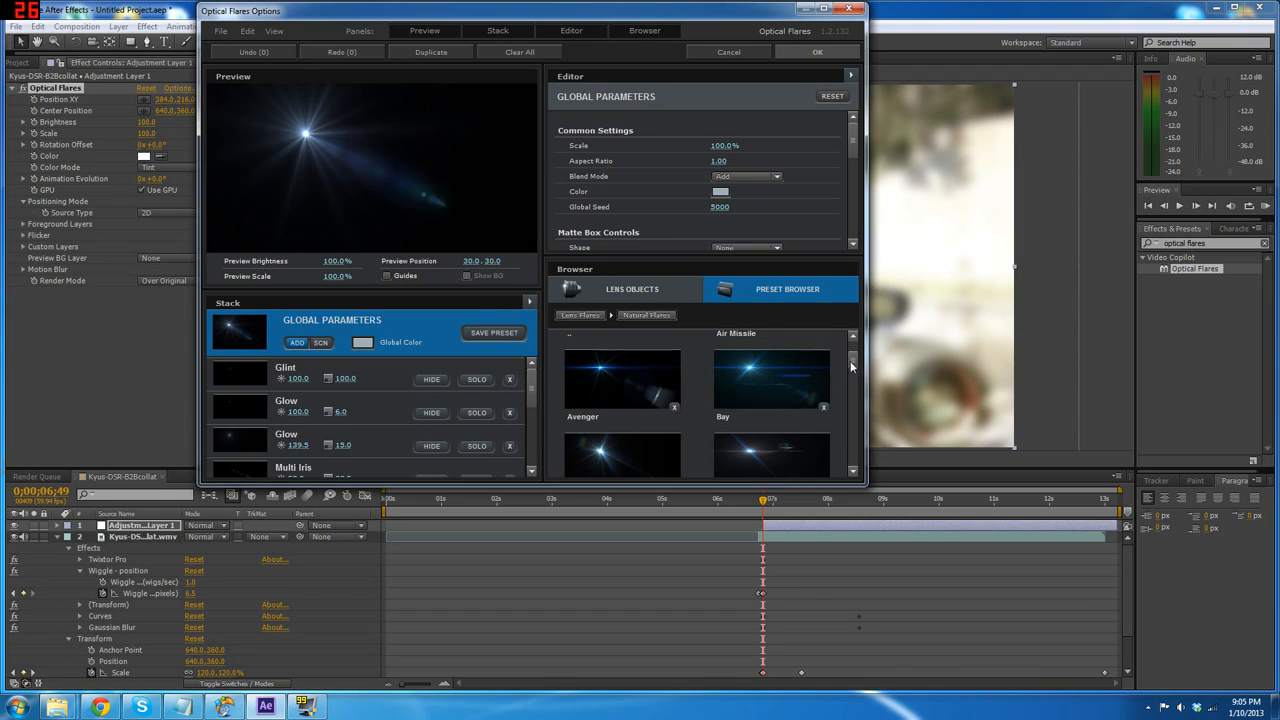
pyautogui.moveTo(853, 367); pyautogui.dragTo(858, 405)
pyautogui.click(790, 412)
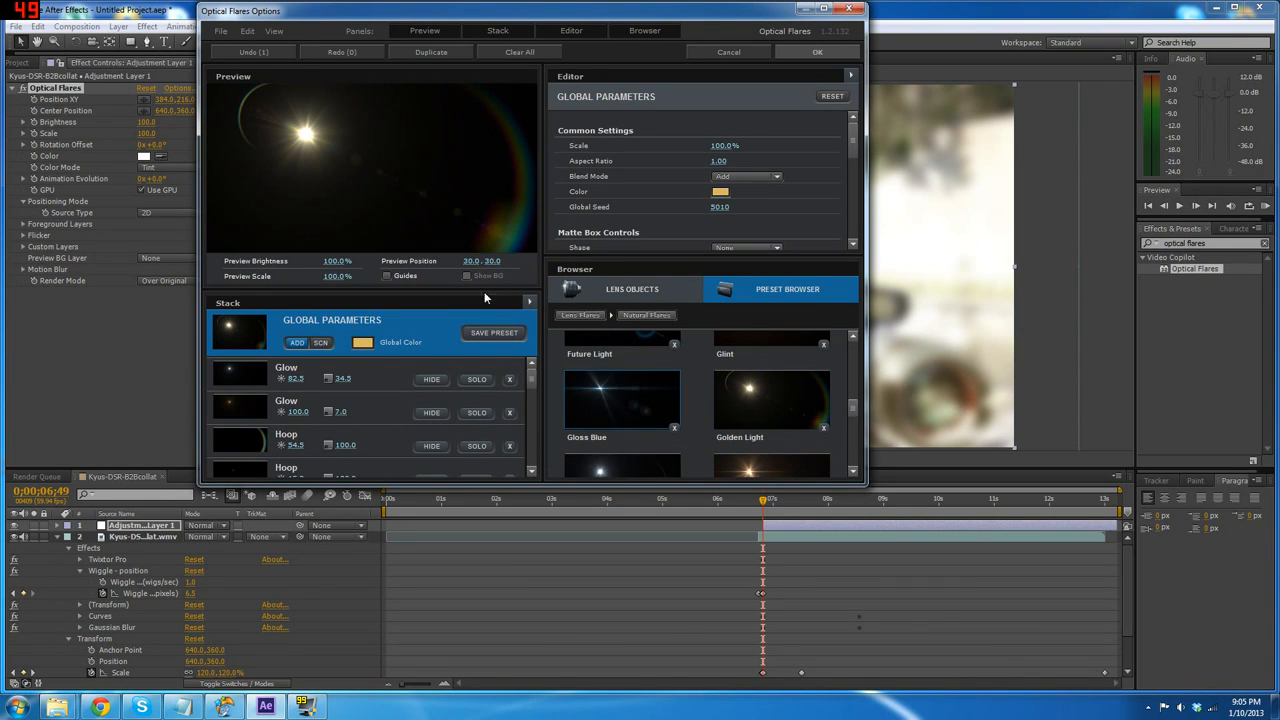
pyautogui.click(815, 56)
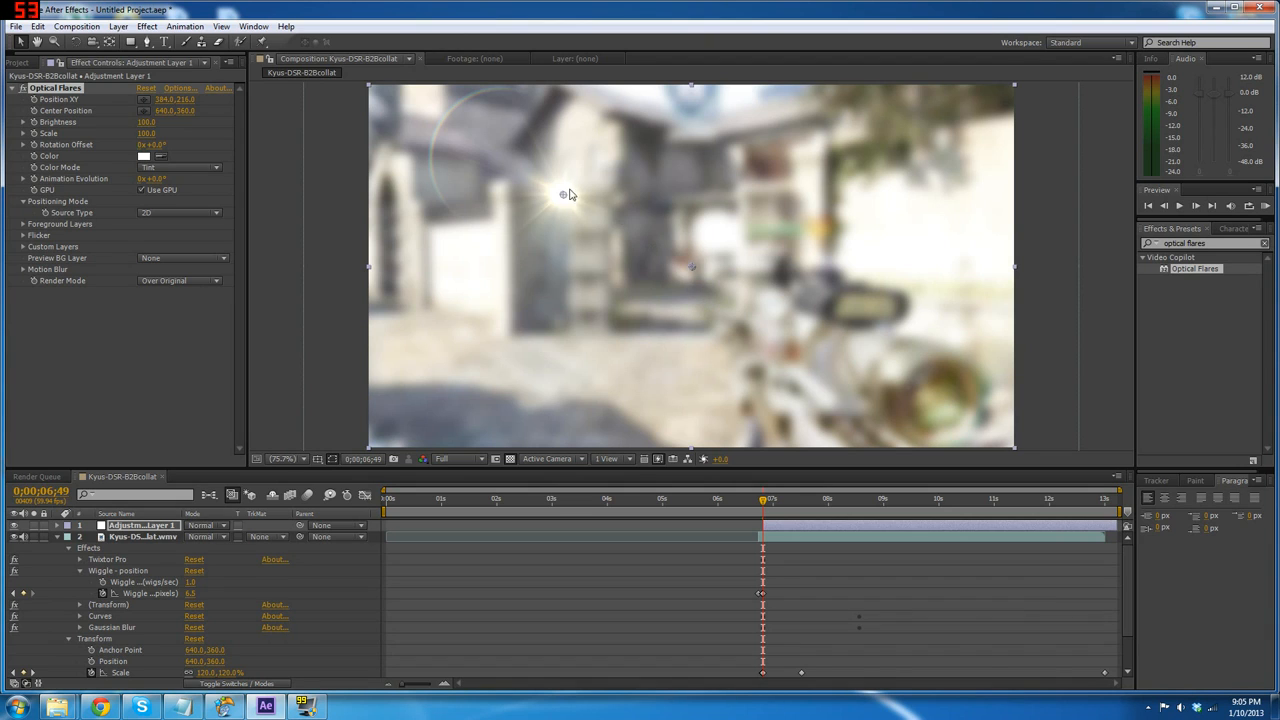
# - Move the flare's source to about 547.8, 21.8 in the sky and its center to about 704.7, 226.6
pyautogui.moveTo(563, 197); pyautogui.dragTo(582, 135)
pyautogui.moveTo(690, 268); pyautogui.dragTo(666, 229)
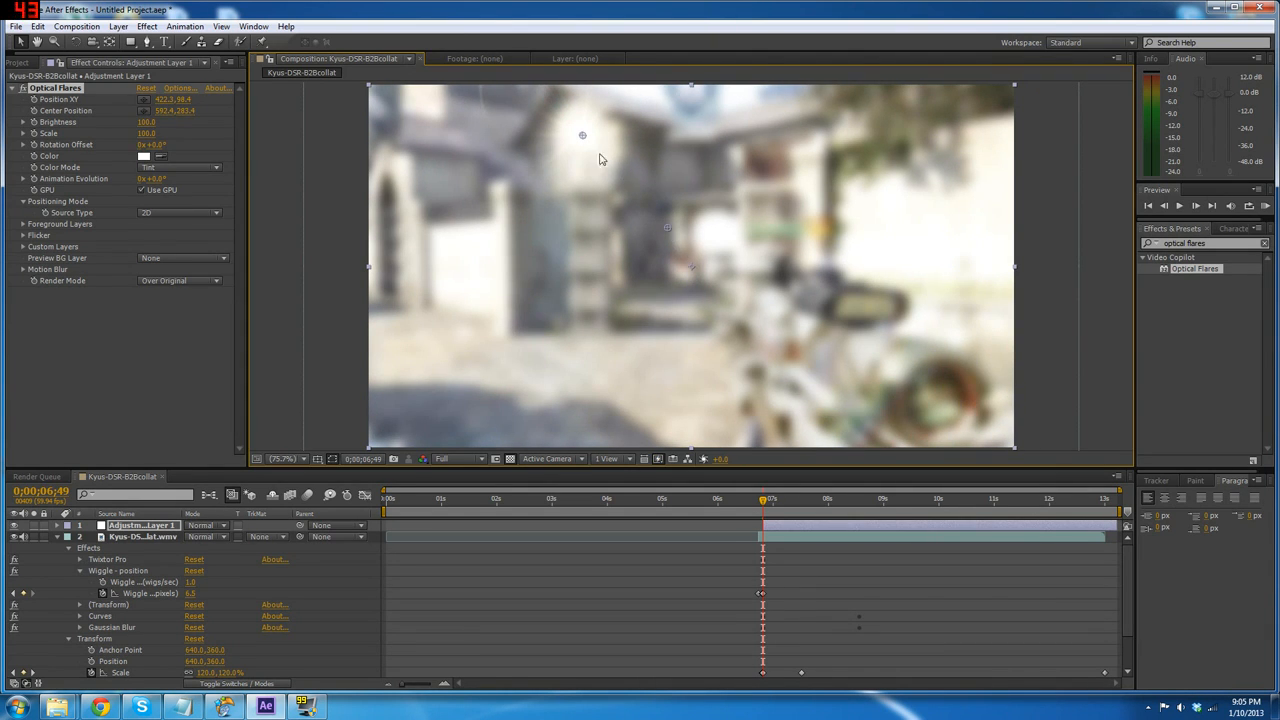
pyautogui.moveTo(583, 134); pyautogui.dragTo(646, 100)
pyautogui.moveTo(665, 229); pyautogui.dragTo(724, 201)
# - Set the clip layer's Gaussian Blur Blurriness to 0 at 0;00;06;49
pyautogui.click(794, 538)
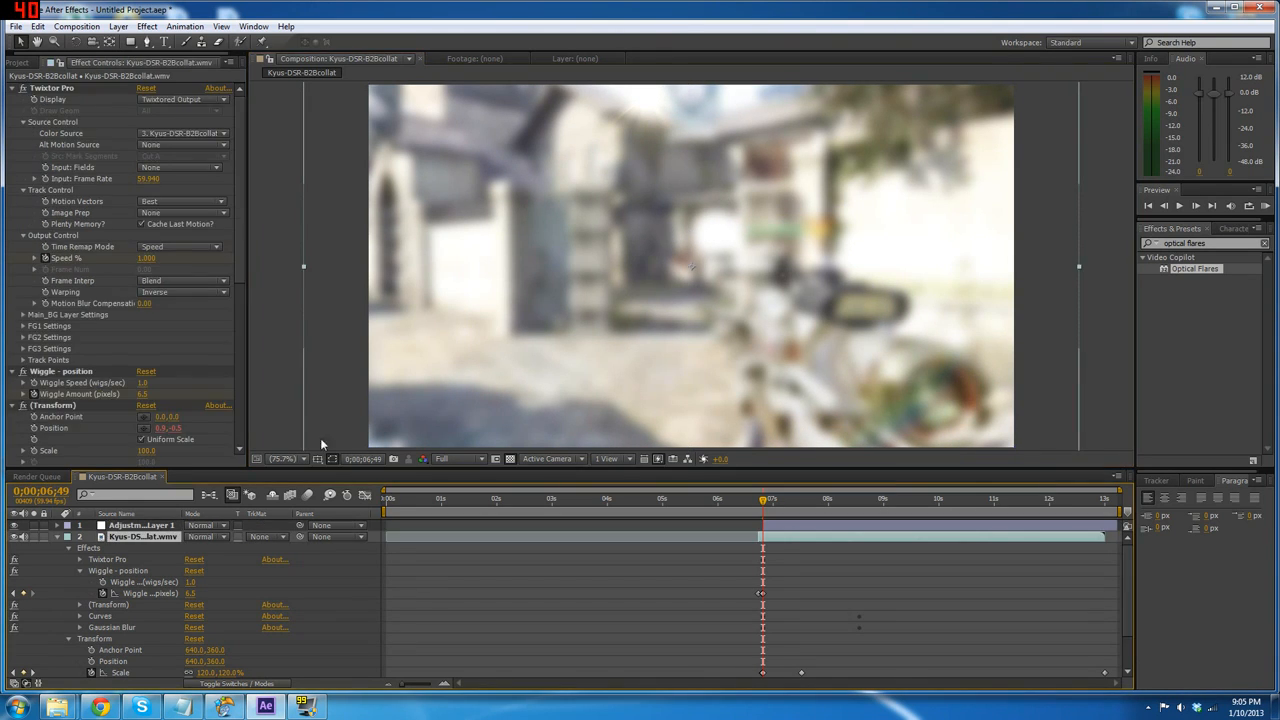
pyautogui.scroll(-12, 72, 427)
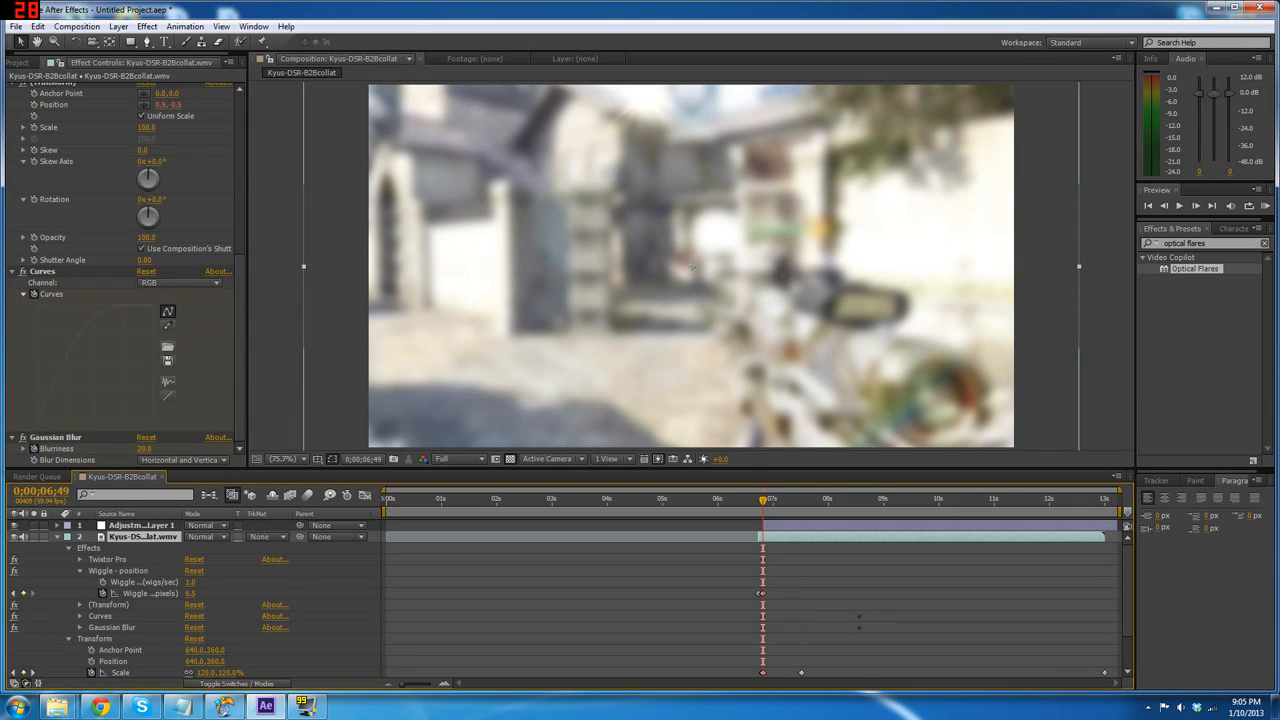
pyautogui.scroll(3, 42, 274)
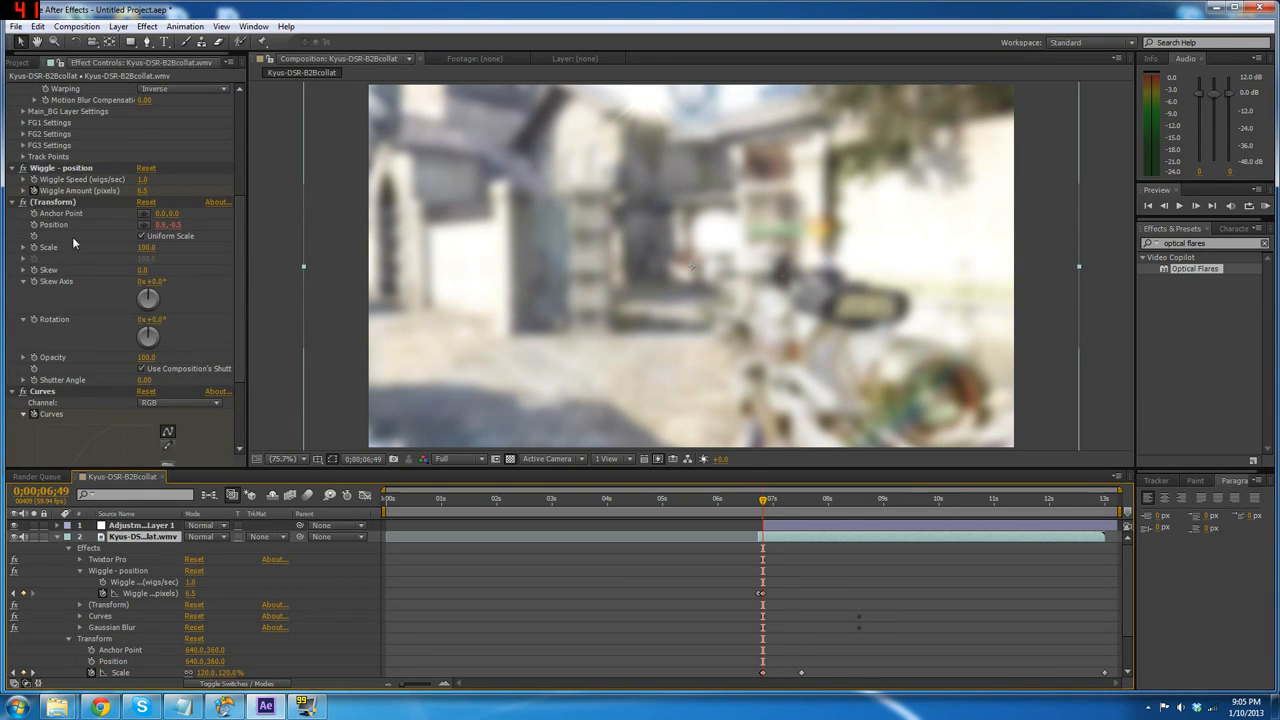
pyautogui.scroll(-1, 36, 249)
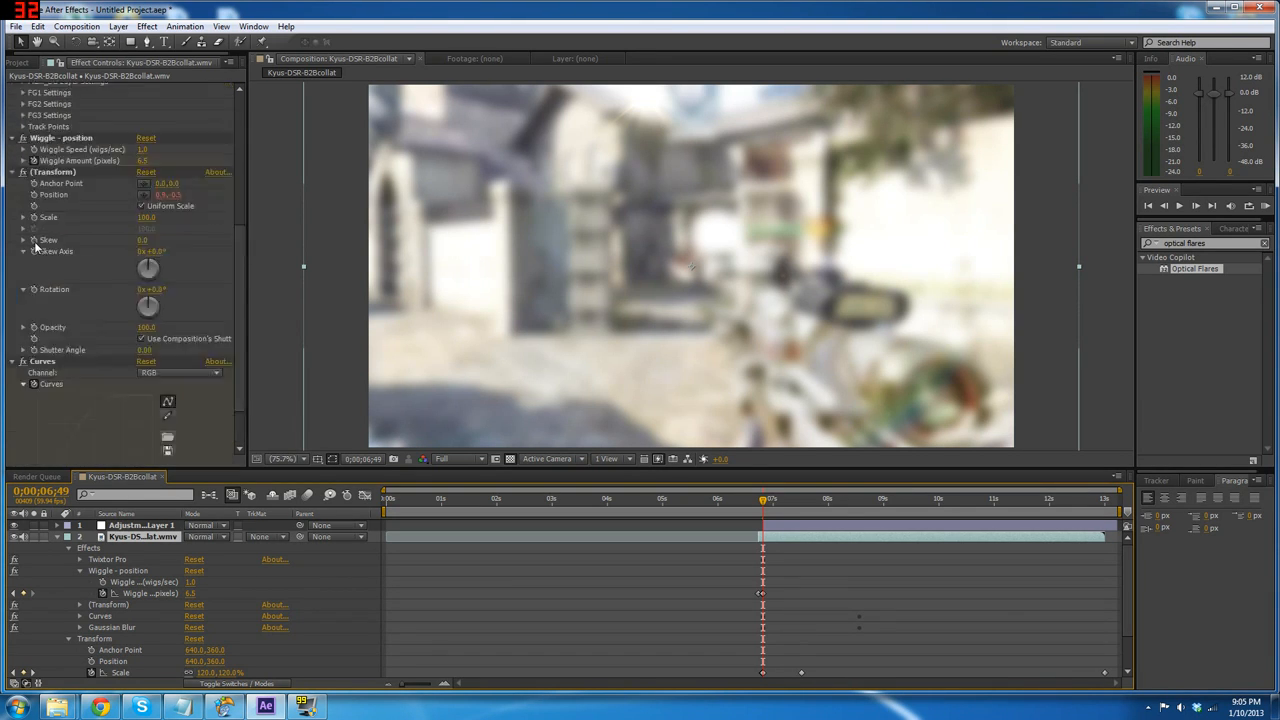
pyautogui.scroll(4, 36, 248)
pyautogui.scroll(-7, 36, 248)
pyautogui.scroll(3, 36, 247)
pyautogui.scroll(-3, 36, 248)
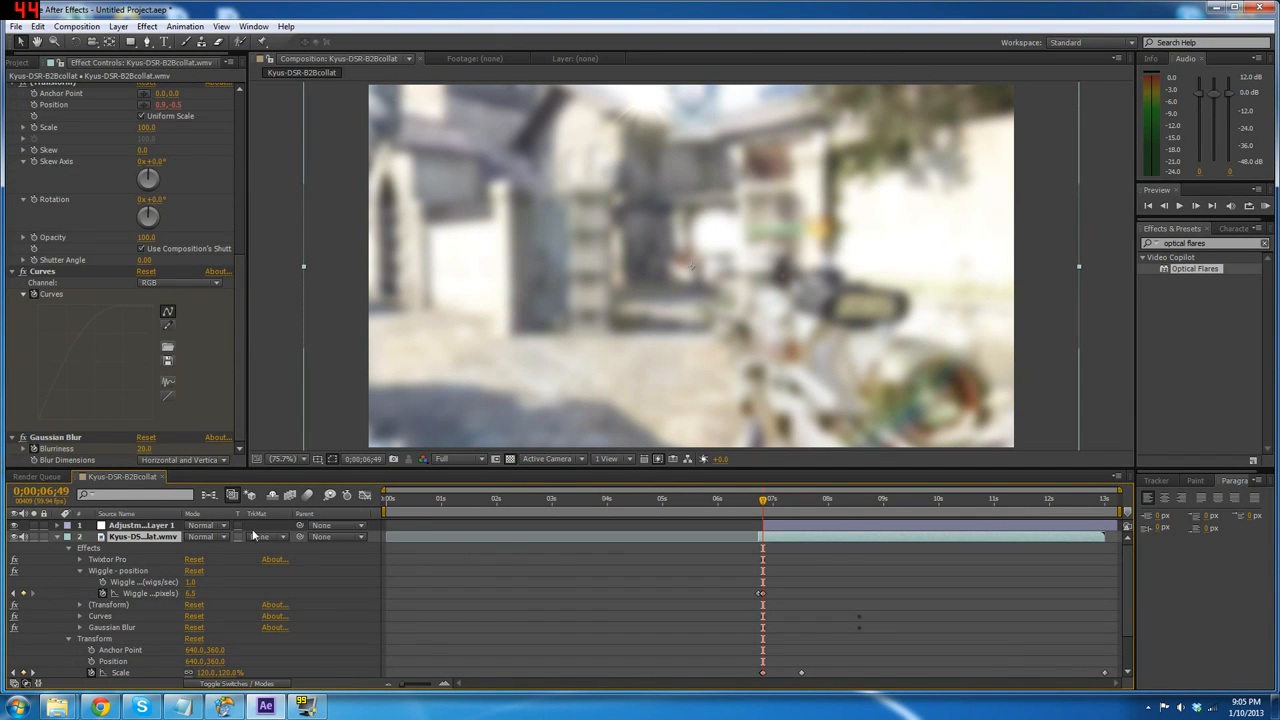
pyautogui.click(146, 448)
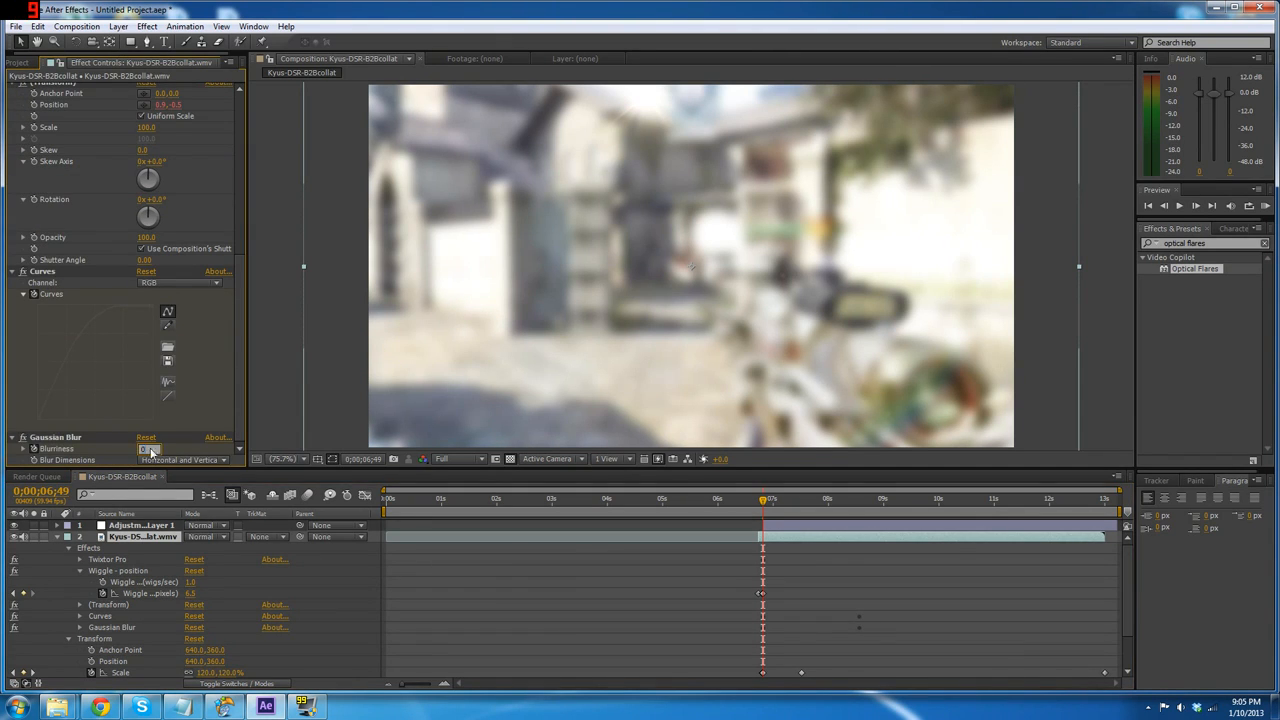
pyautogui.write('0')
pyautogui.press('Return')
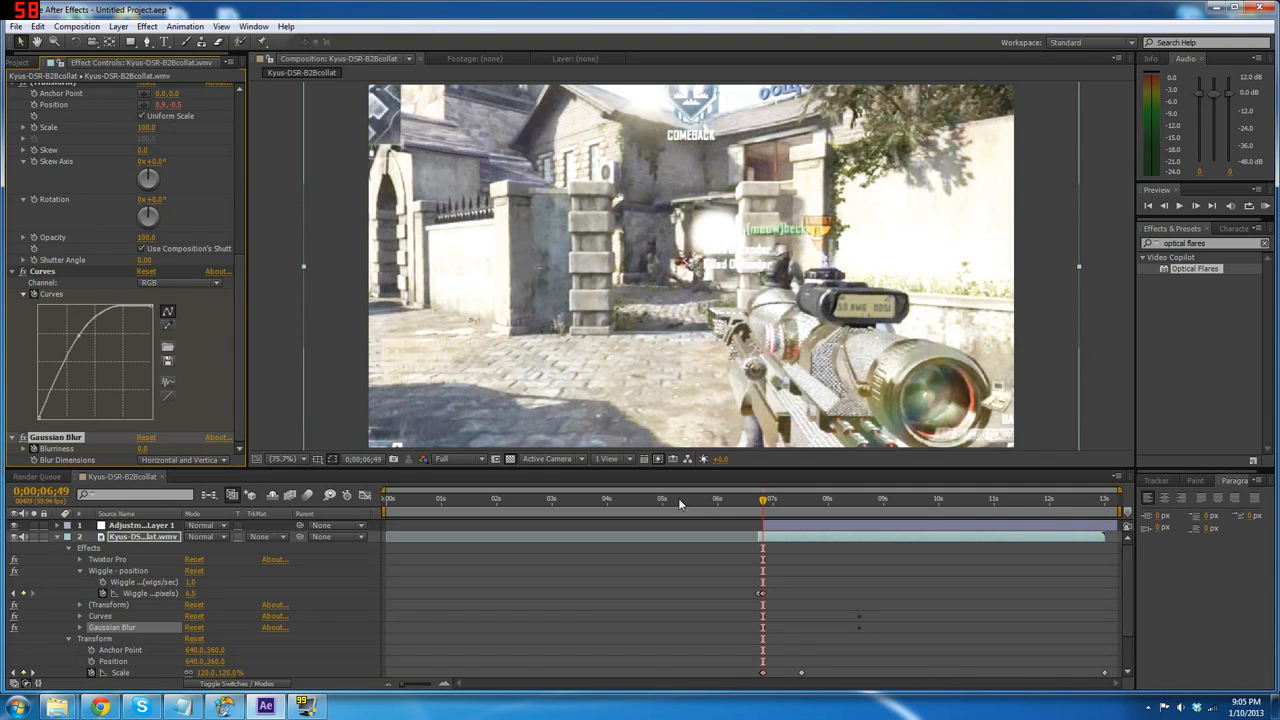
# - On the adjustment layer, move the flare's source to about 558.4, 19.2 and raise its Brightness to 210
pyautogui.click(680, 525)
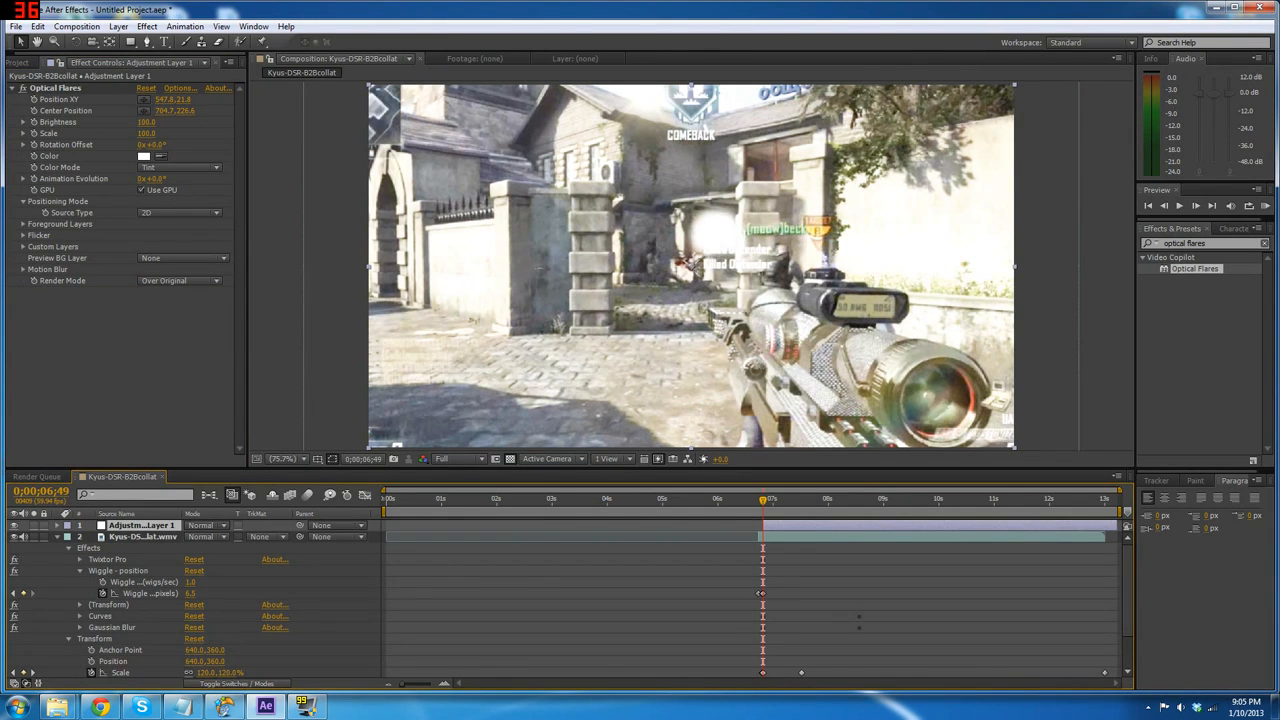
pyautogui.moveTo(654, 100); pyautogui.dragTo(655, 97)
pyautogui.click(37, 26)
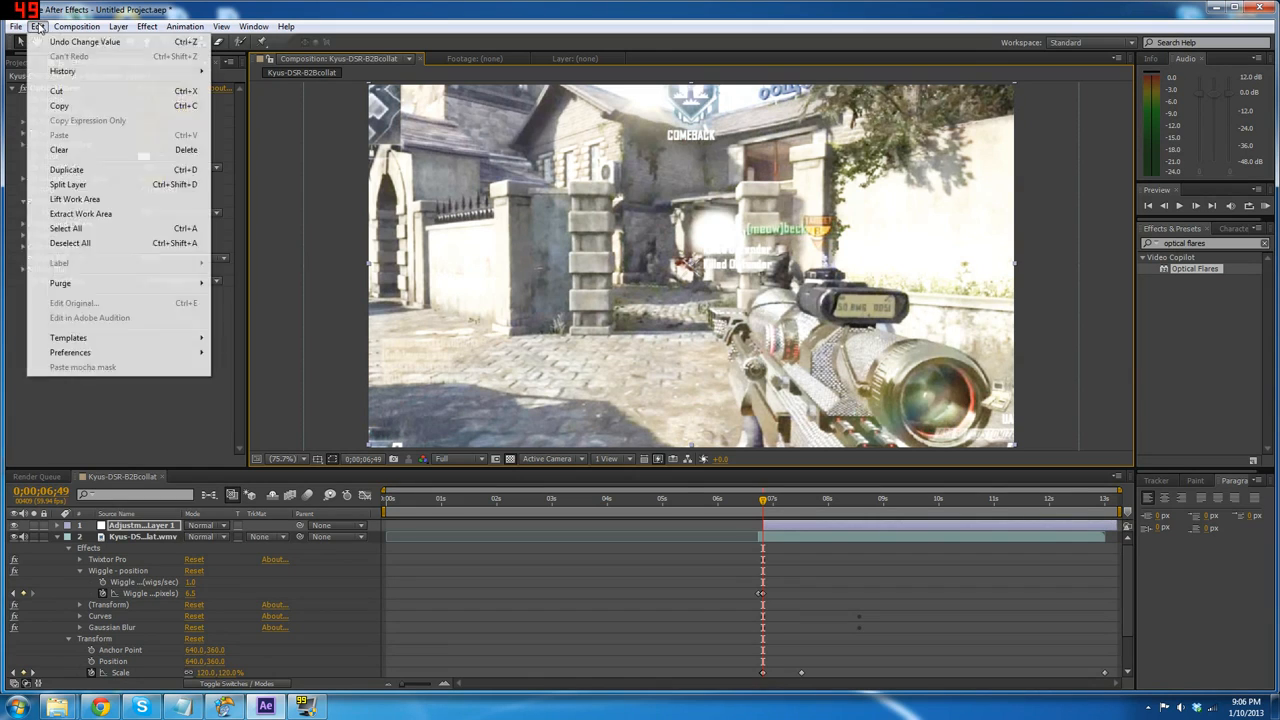
pyautogui.click(70, 41)
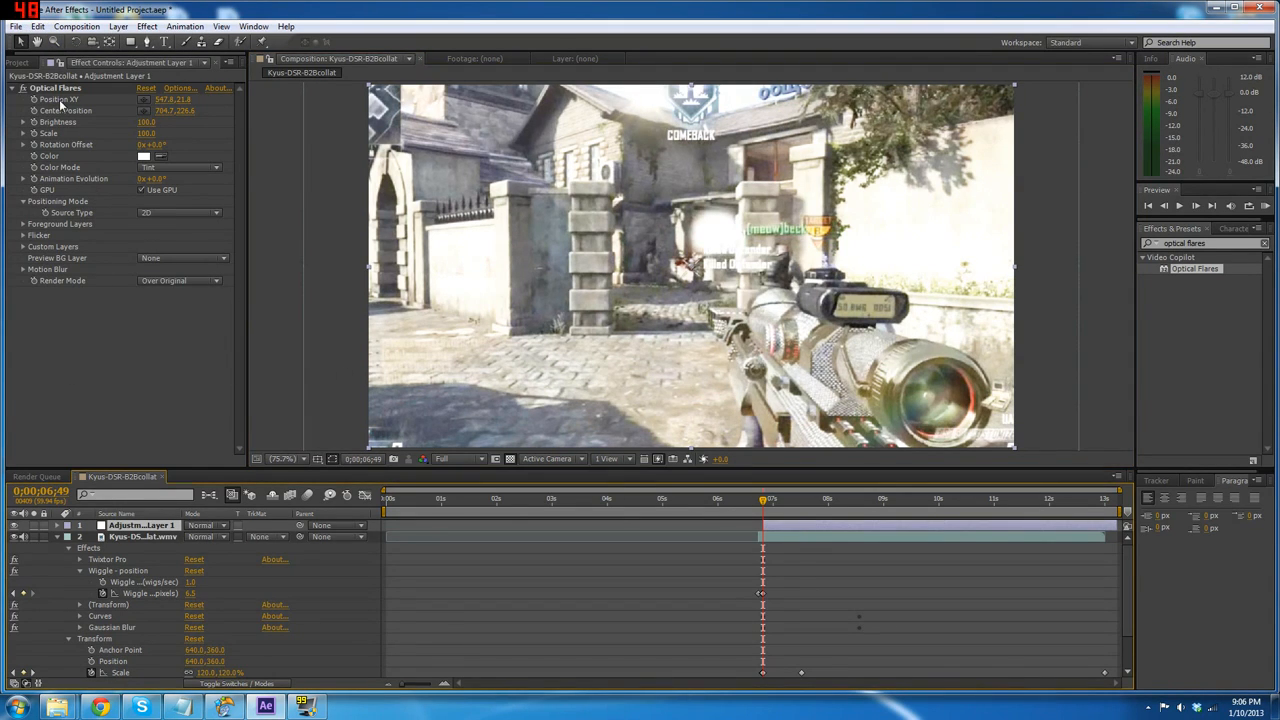
pyautogui.click(54, 91)
pyautogui.moveTo(646, 95); pyautogui.dragTo(659, 107)
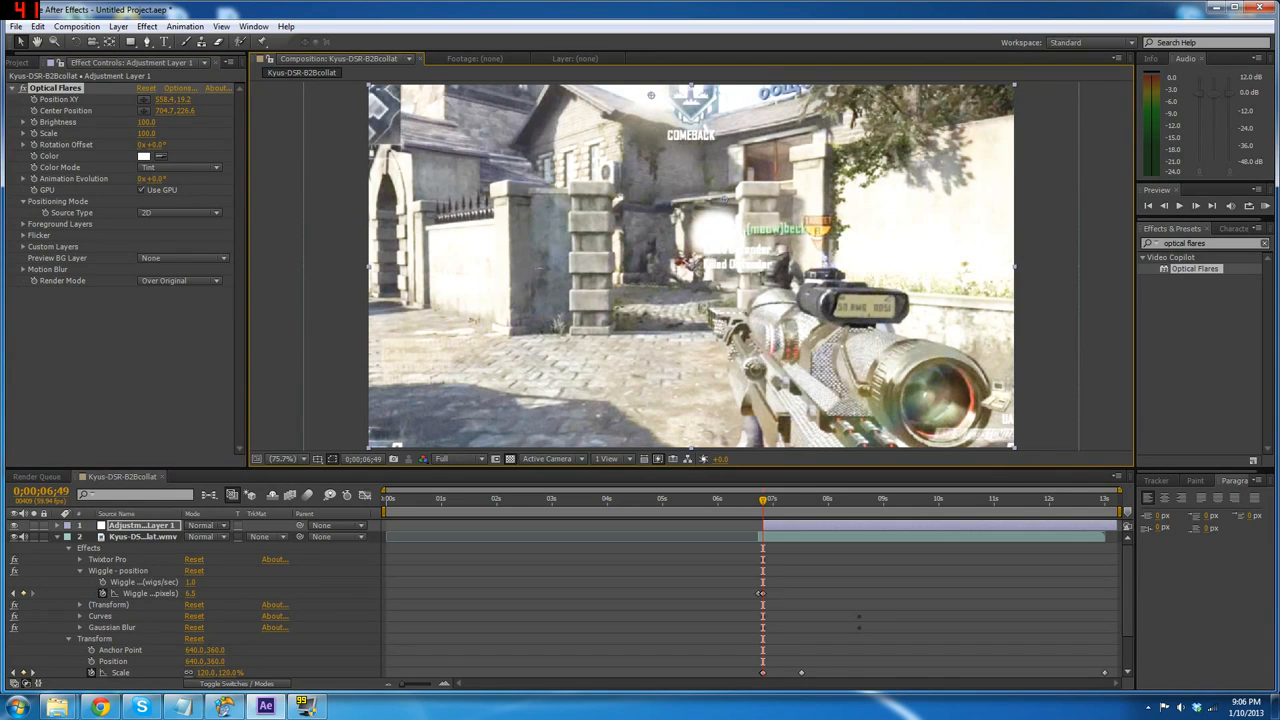
pyautogui.moveTo(146, 122); pyautogui.dragTo(256, 122)
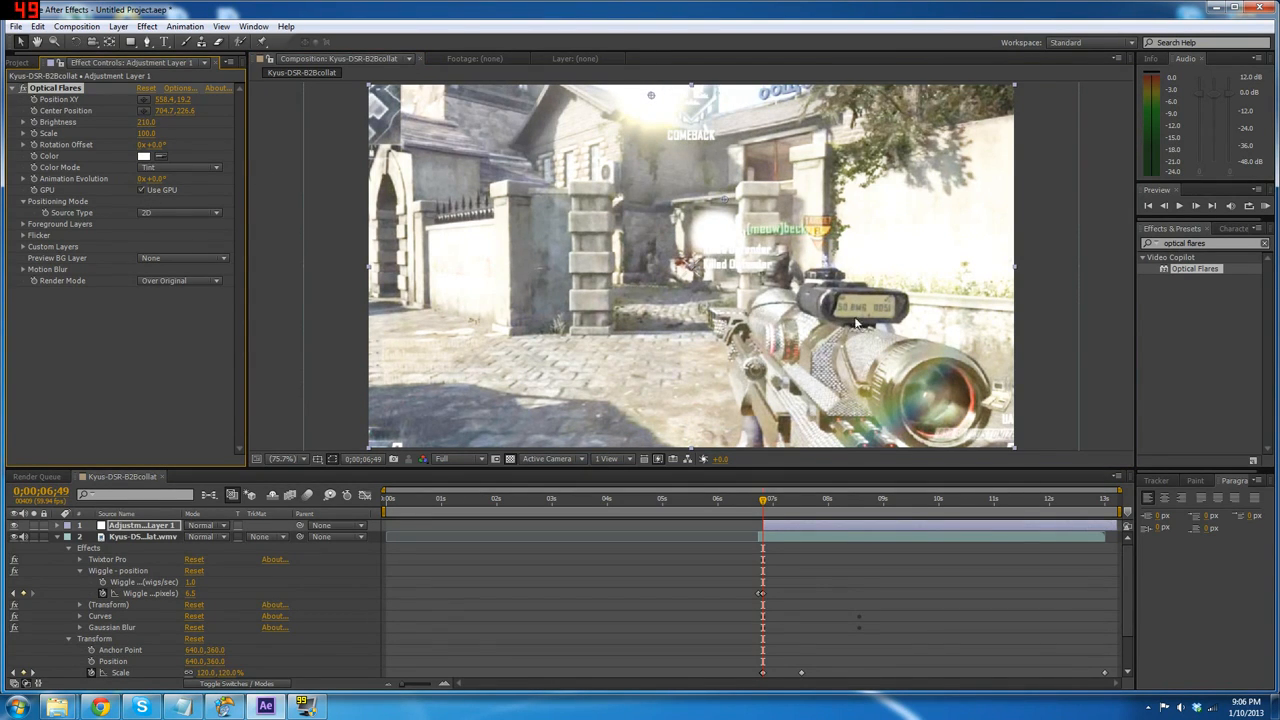
pyautogui.moveTo(692, 265); pyautogui.dragTo(675, 204)
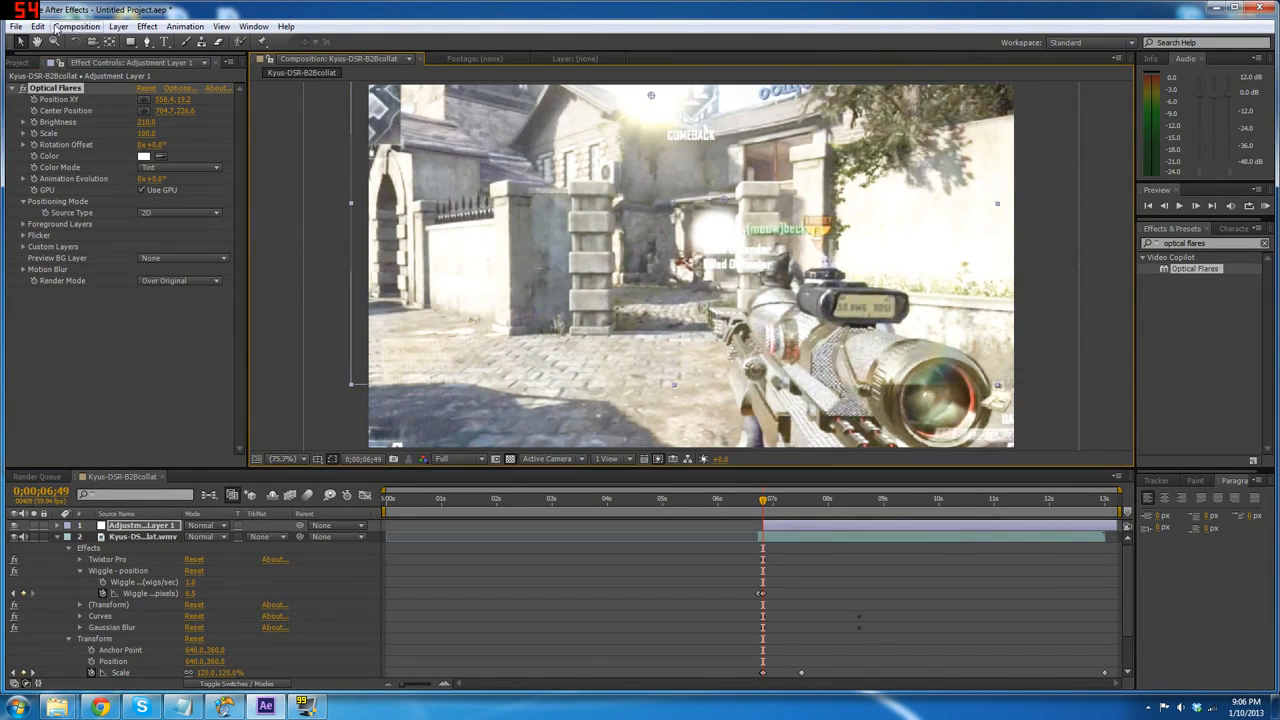
pyautogui.click(38, 26)
pyautogui.click(50, 42)
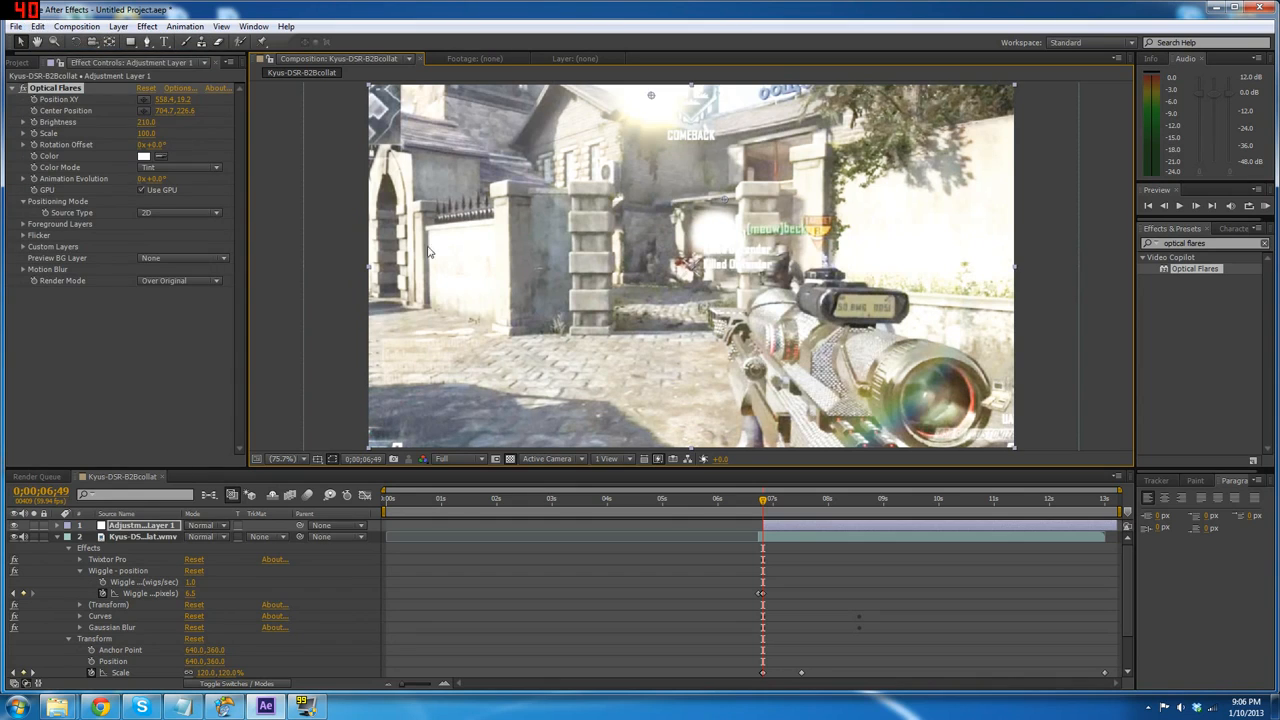
# - Move the Optical Flares center on the adjustment layer up to about 702.1, 198.8
pyautogui.moveTo(724, 199); pyautogui.dragTo(722, 185)
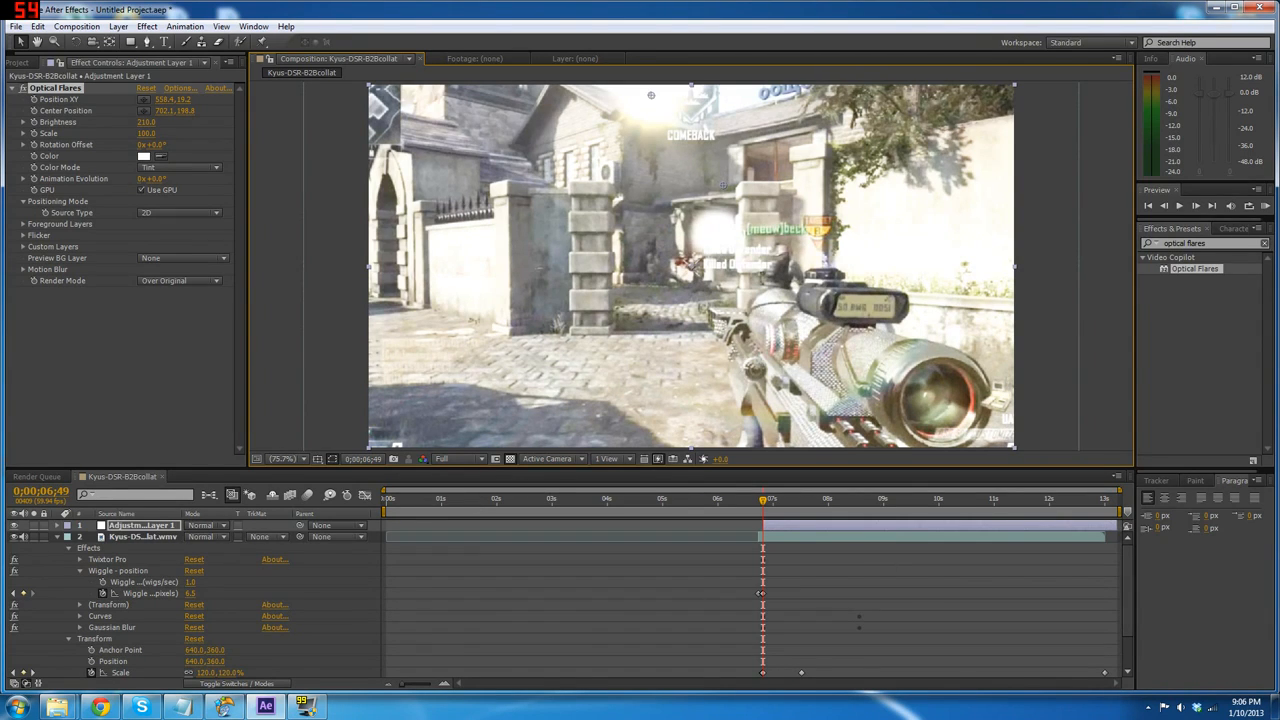
# - Search the effects for twitch, apply Video Copilot's Twitch to the adjustment layer and expand its Enable options
pyautogui.moveTo(1213, 243); pyautogui.dragTo(768, 203)
pyautogui.write('twi')
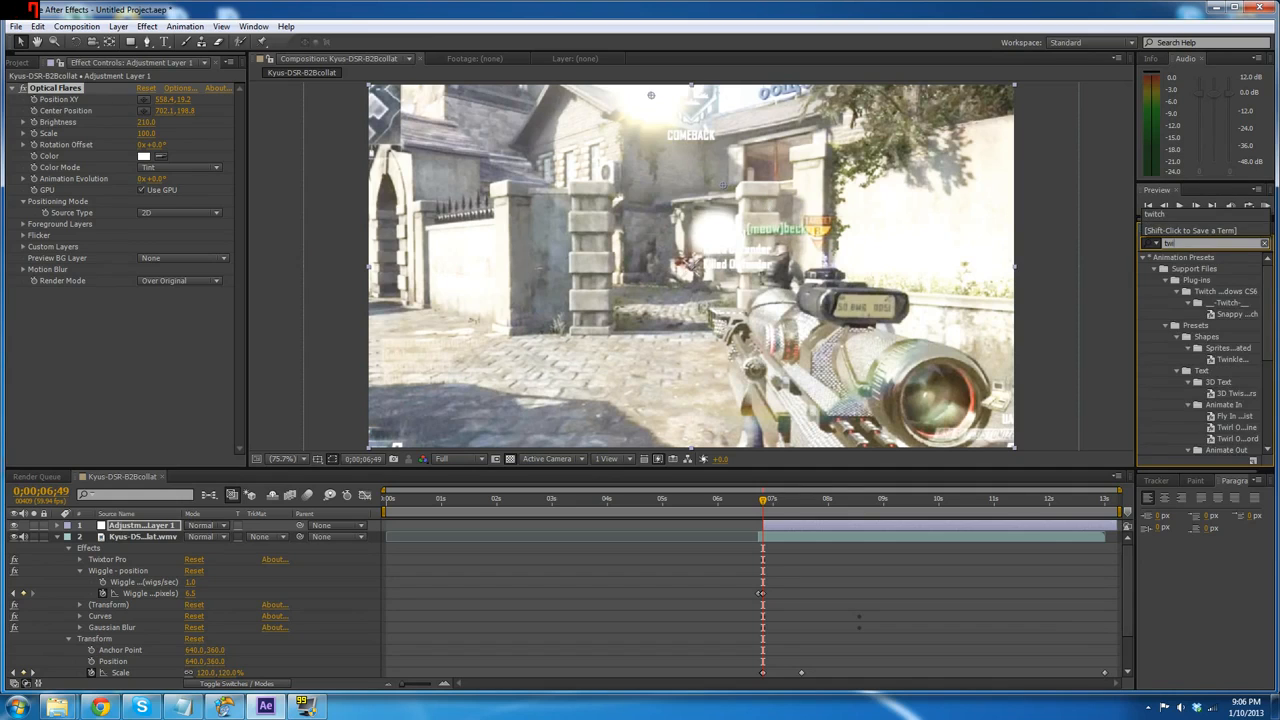
pyautogui.write('tch')
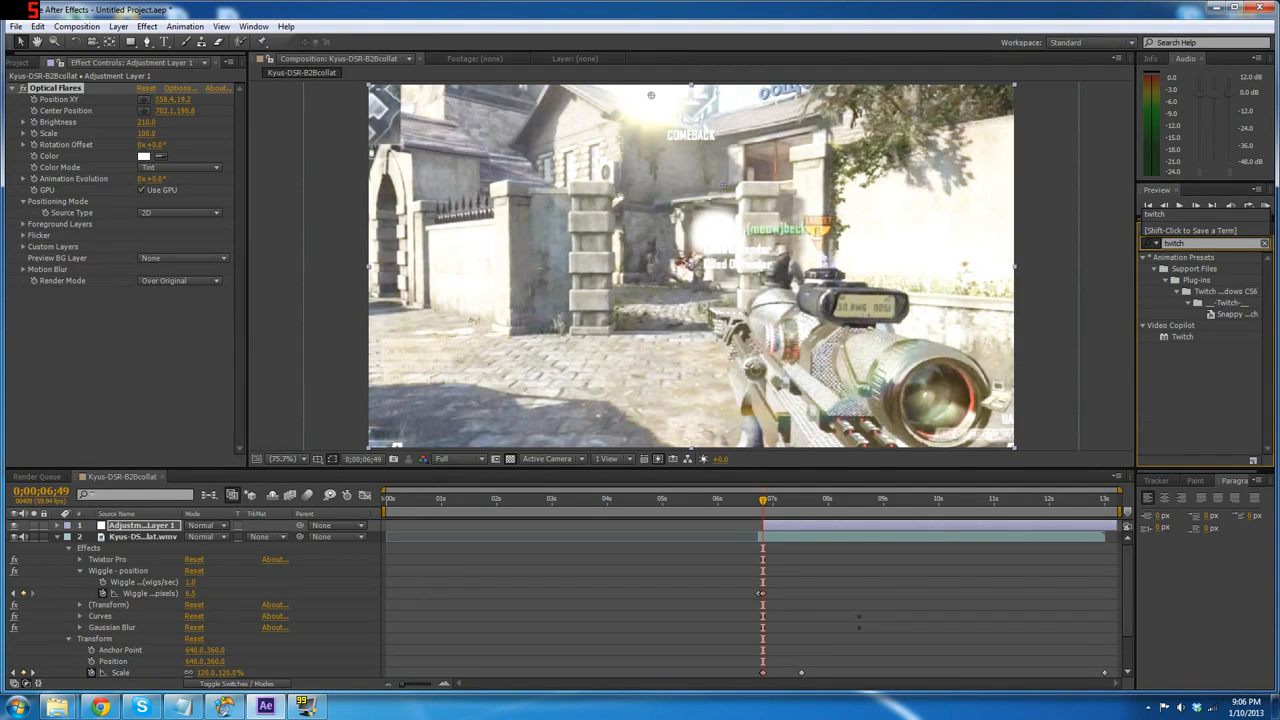
pyautogui.moveTo(1183, 337); pyautogui.dragTo(855, 522)
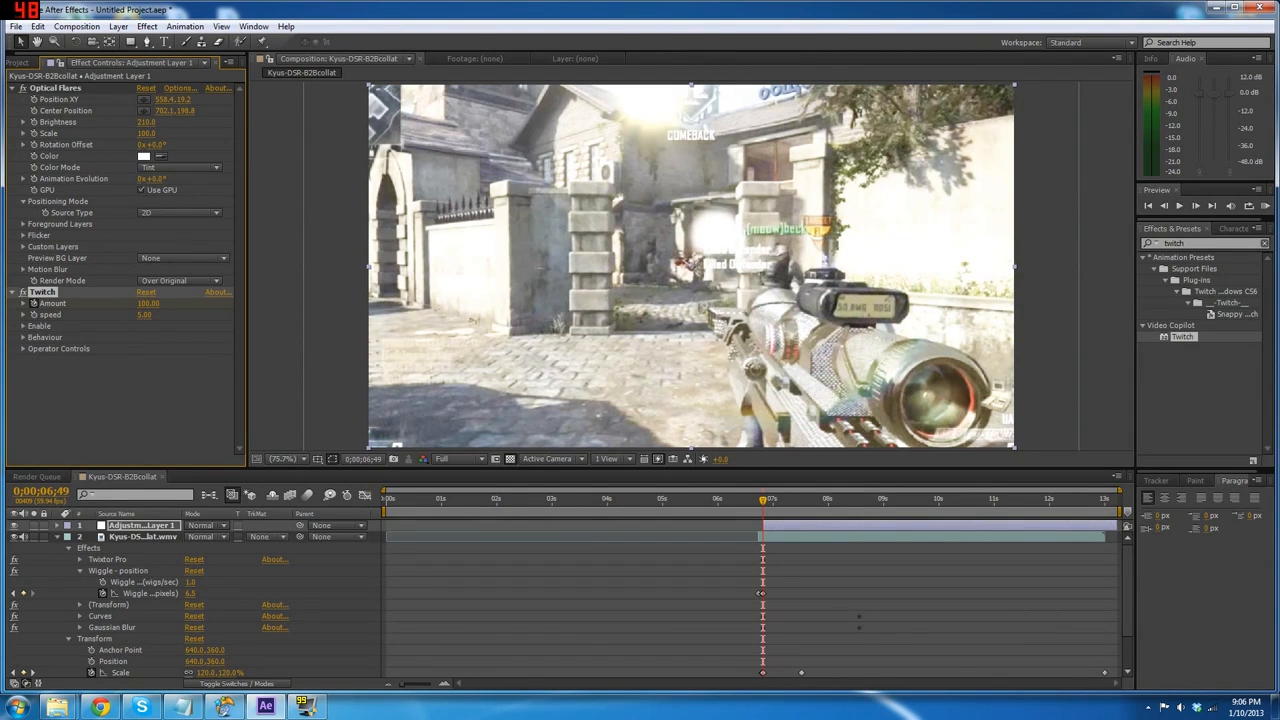
pyautogui.click(23, 327)
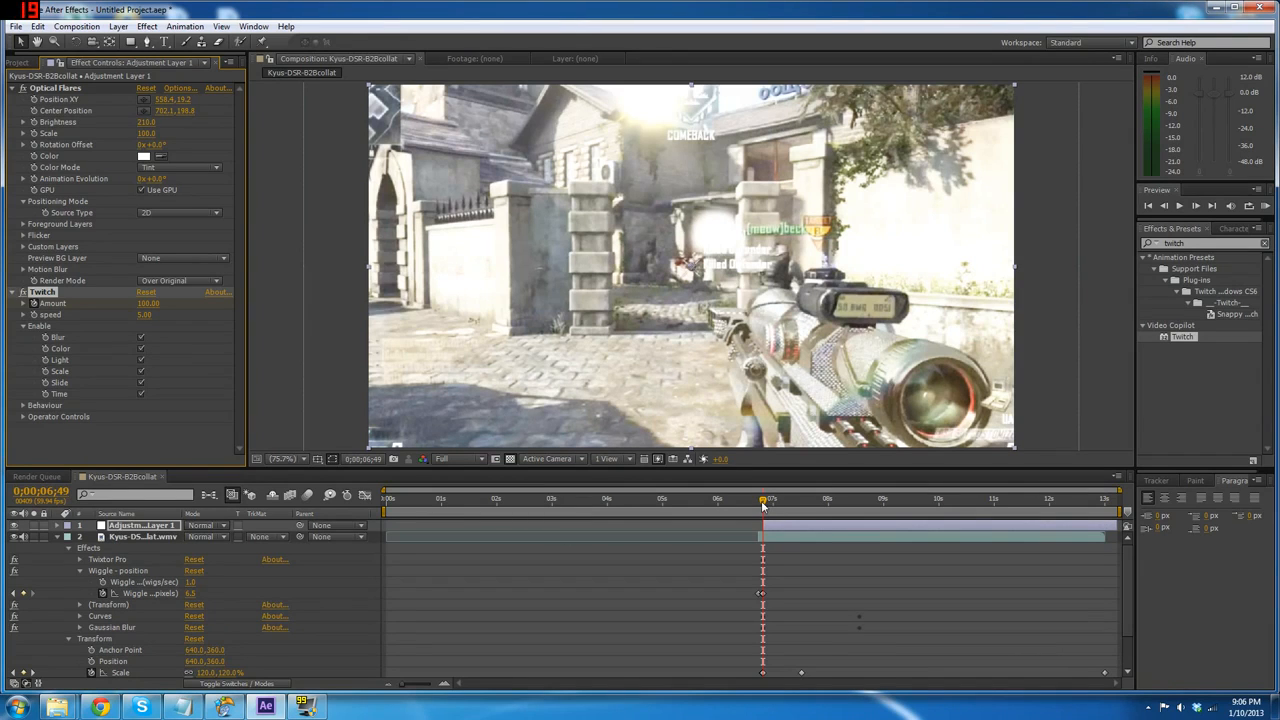
# - At 0;00;06;49, turn off keyframing for Twitch's Amount and place Optical Flares below Twitch in the effect order
pyautogui.moveTo(763, 505)
pyautogui.mouseDown()
pyautogui.moveTo(797, 511)
pyautogui.moveTo(763, 508)
pyautogui.mouseUp()
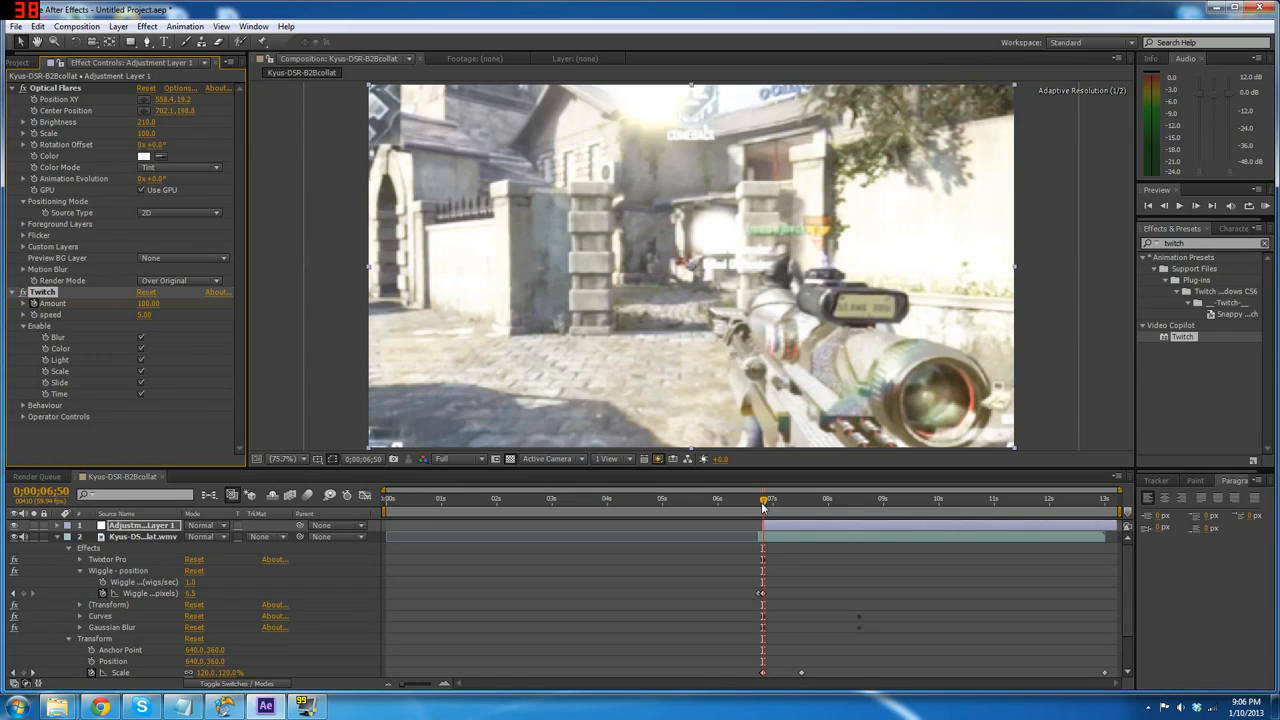
pyautogui.moveTo(763, 508); pyautogui.dragTo(762, 508)
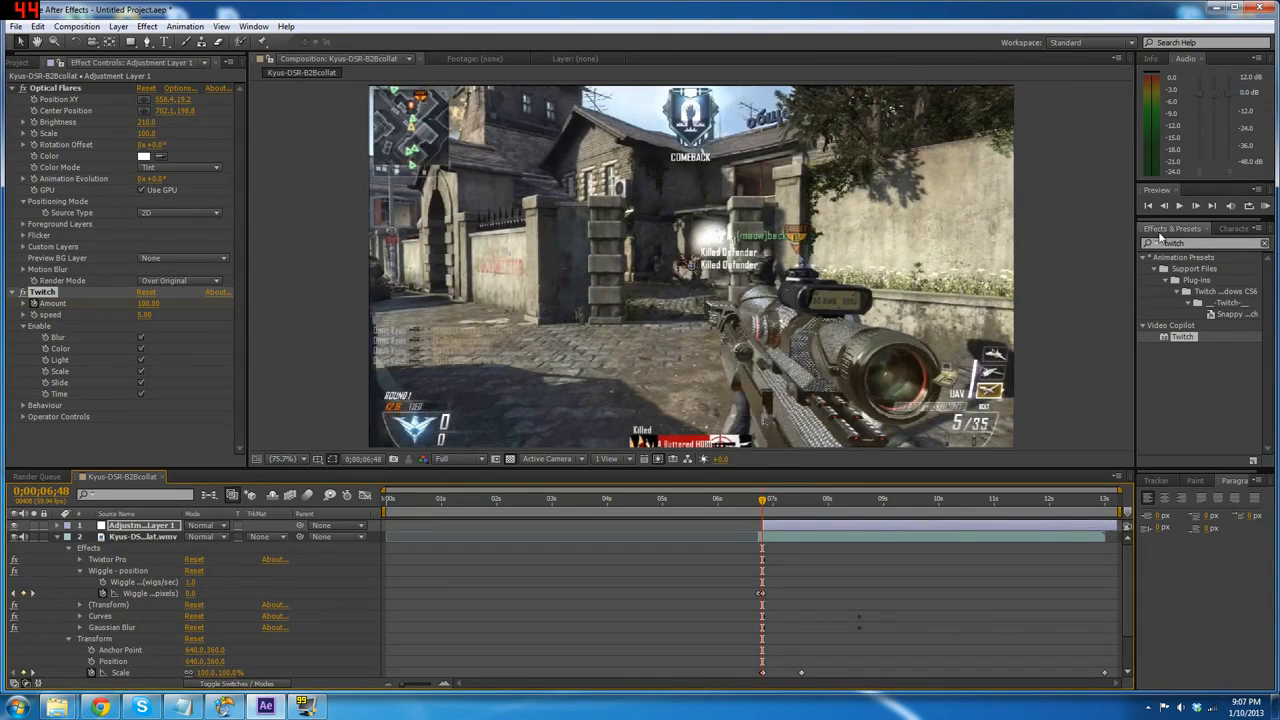
pyautogui.click(1196, 207)
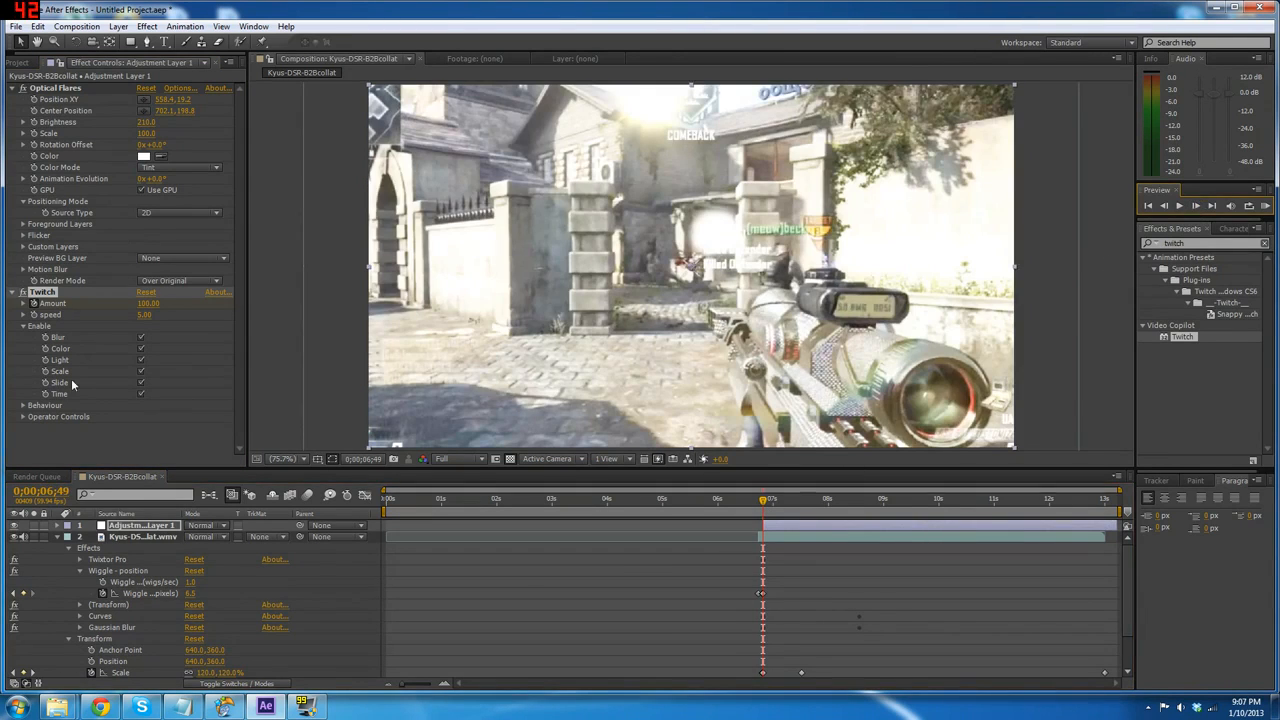
pyautogui.click(36, 303)
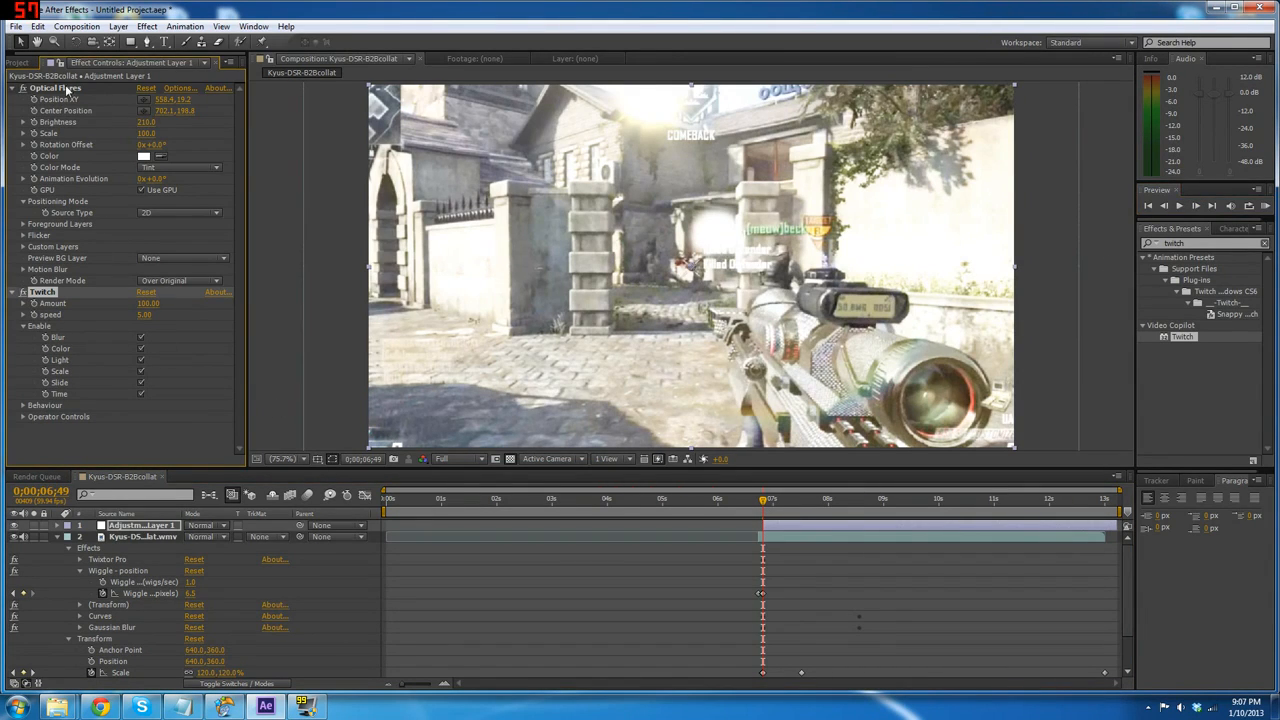
pyautogui.moveTo(66, 90); pyautogui.dragTo(60, 422)
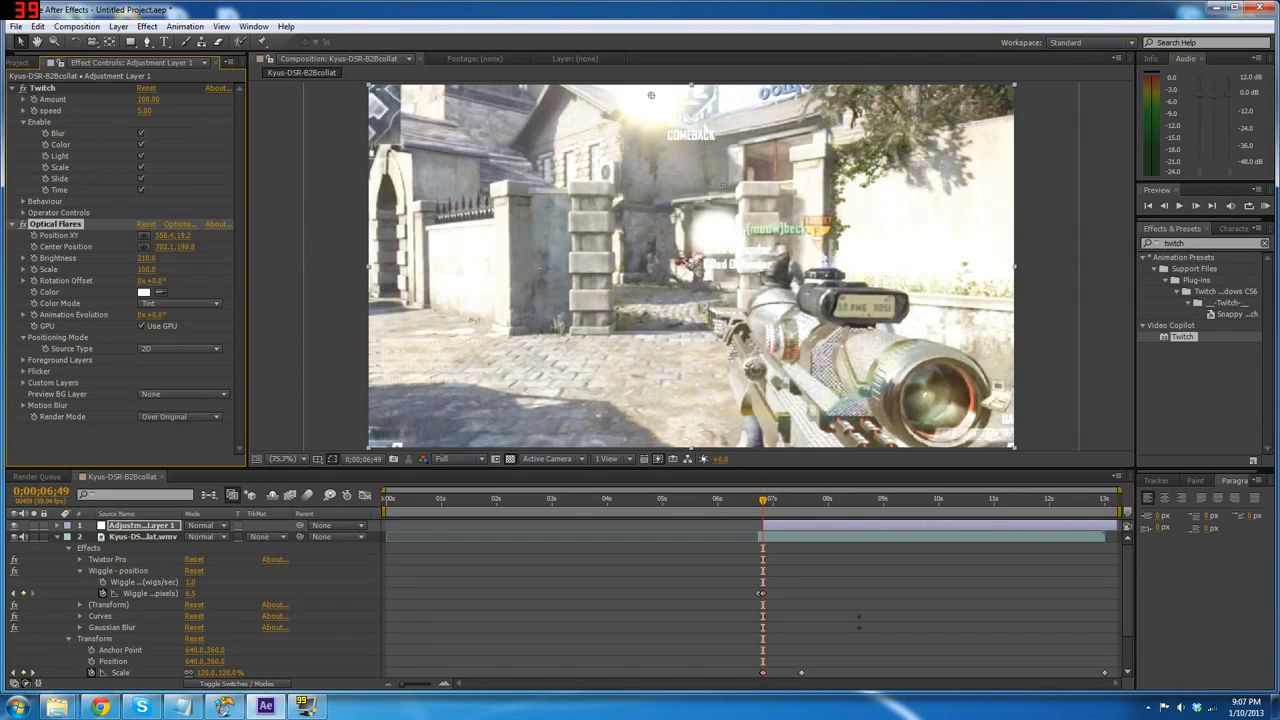
pyautogui.click(810, 540)
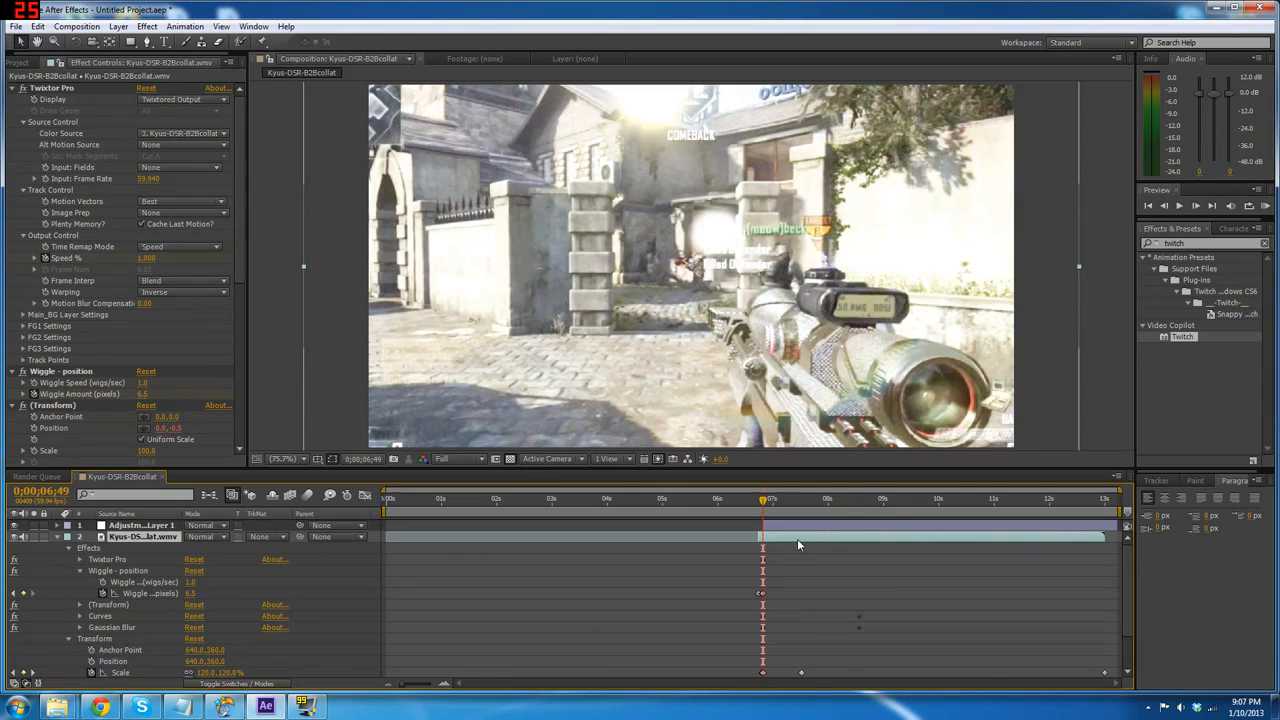
pyautogui.moveTo(797, 540); pyautogui.dragTo(798, 537)
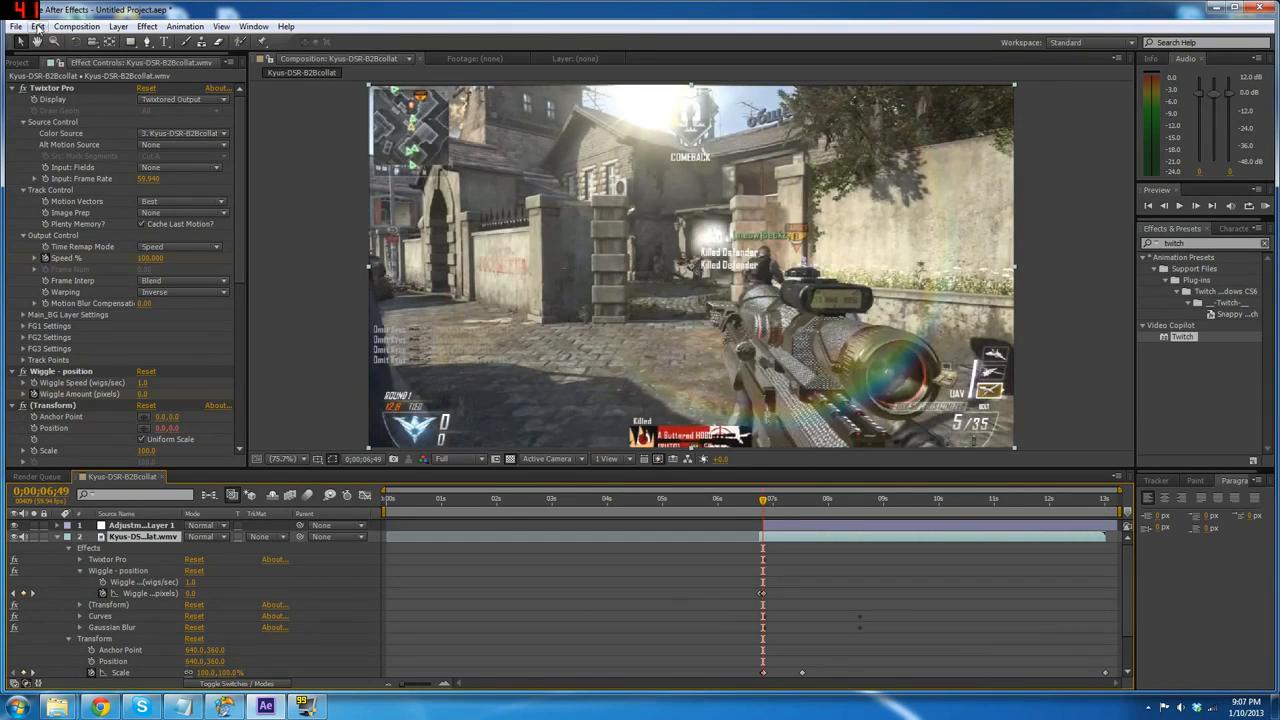
pyautogui.click(37, 27)
pyautogui.click(62, 32)
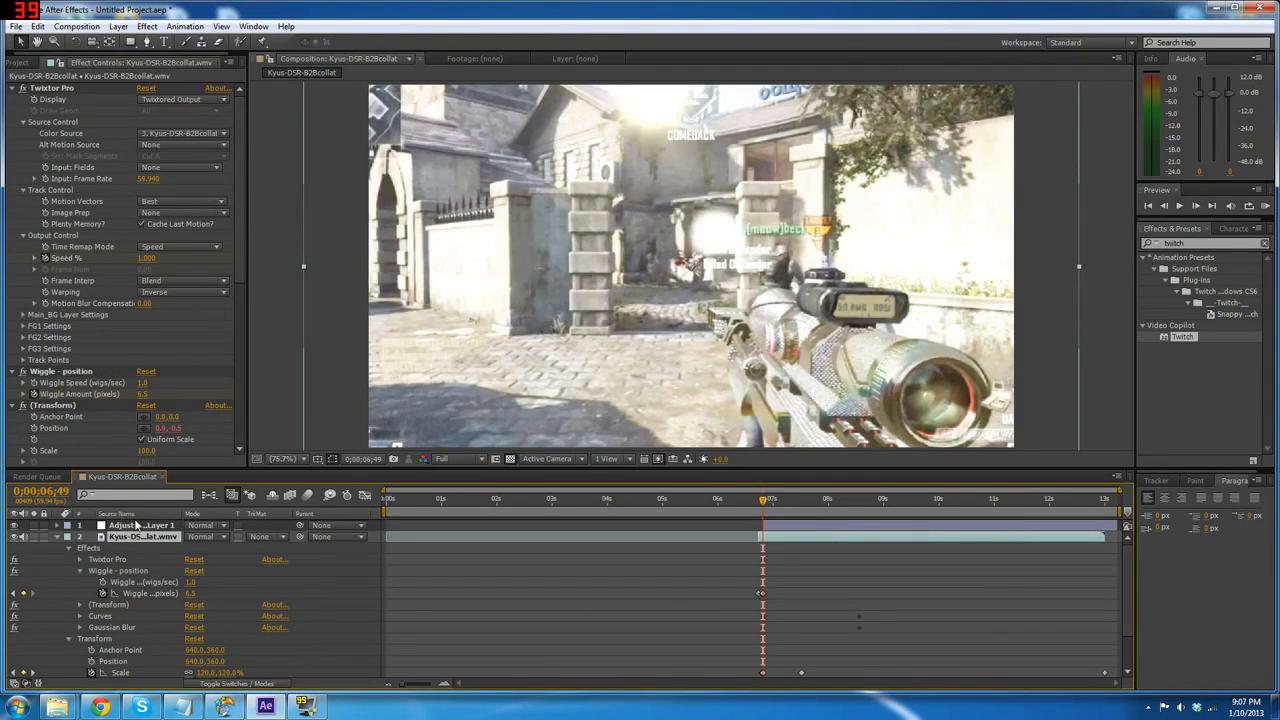
# - Collapse the clip layer's properties and place the adjustment layer at the top of the layer stack
pyautogui.click(137, 526)
pyautogui.press('Delete')
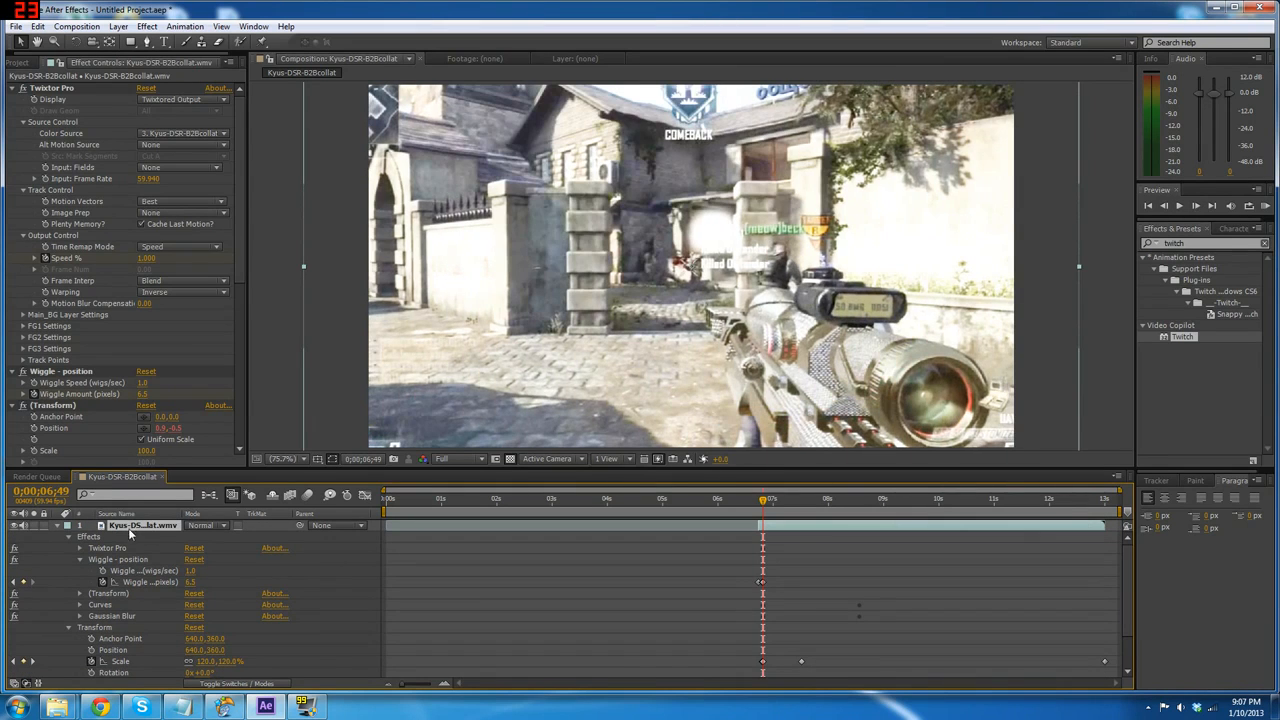
pyautogui.scroll(-1, 180, 550)
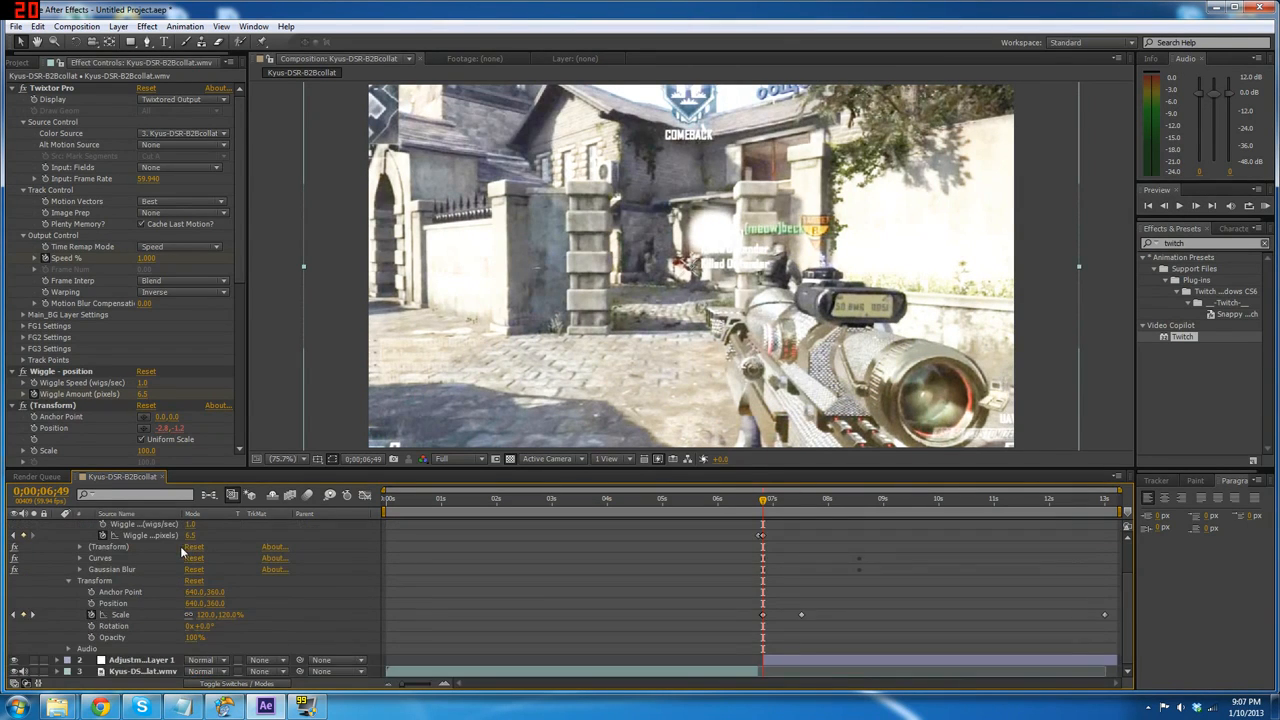
pyautogui.scroll(1, 180, 550)
pyautogui.scroll(-1, 160, 565)
pyautogui.click(140, 658)
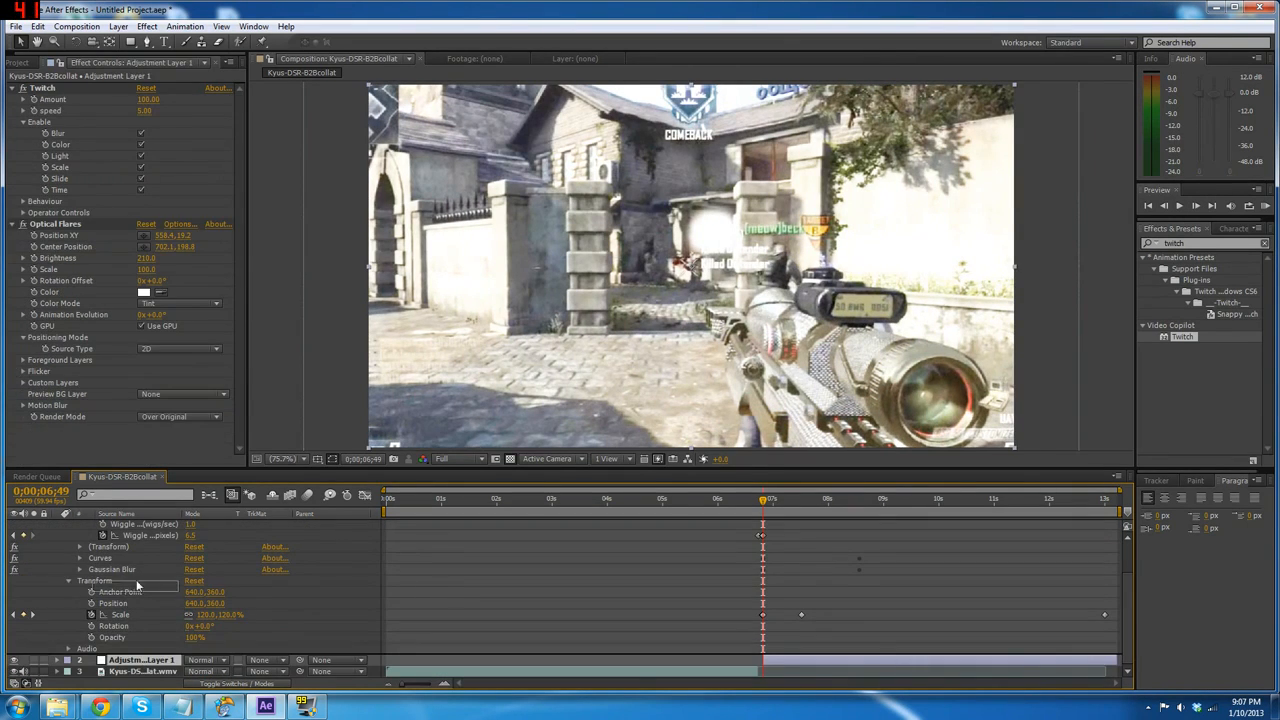
pyautogui.scroll(1, 145, 525)
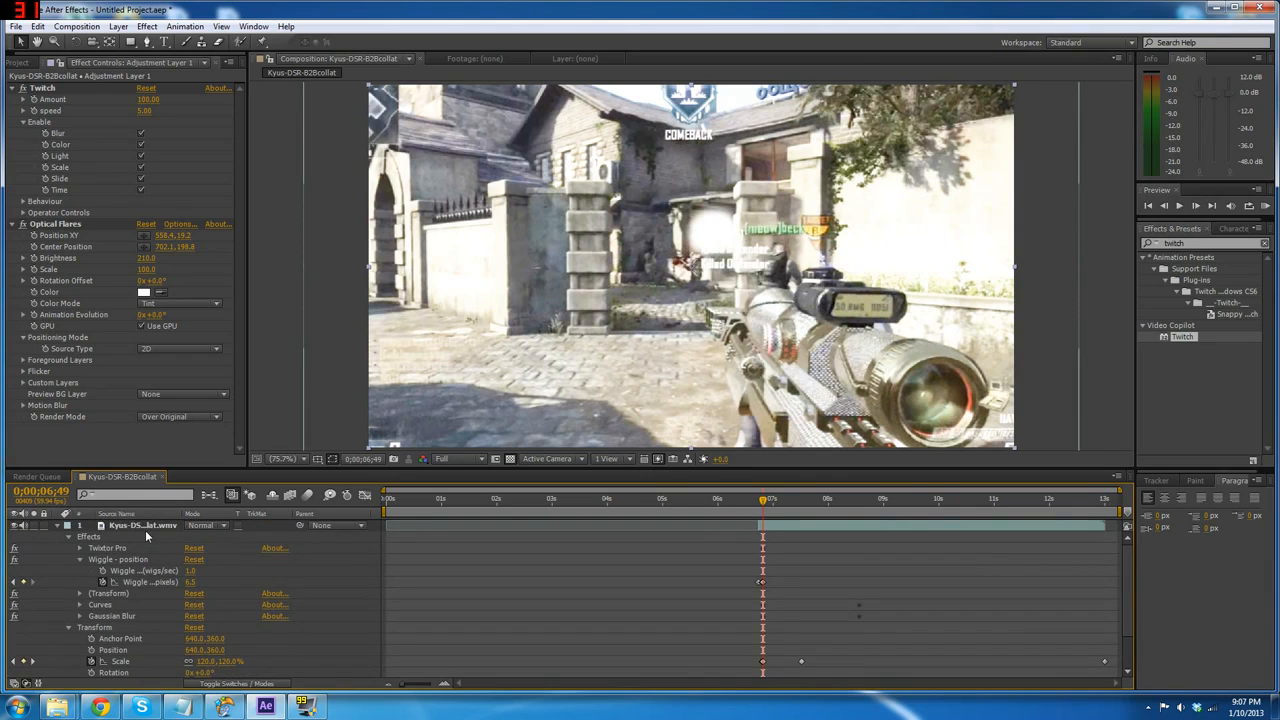
pyautogui.scroll(-1, 132, 613)
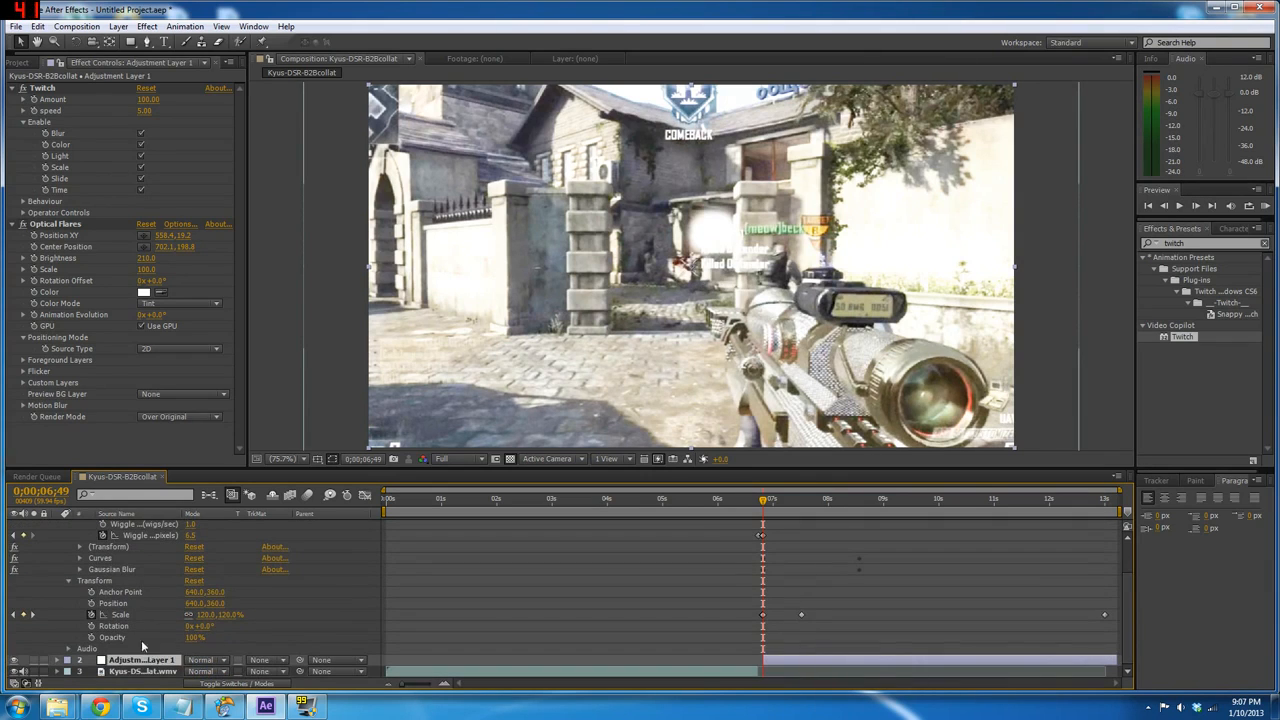
pyautogui.scroll(1, 162, 526)
pyautogui.click(161, 526)
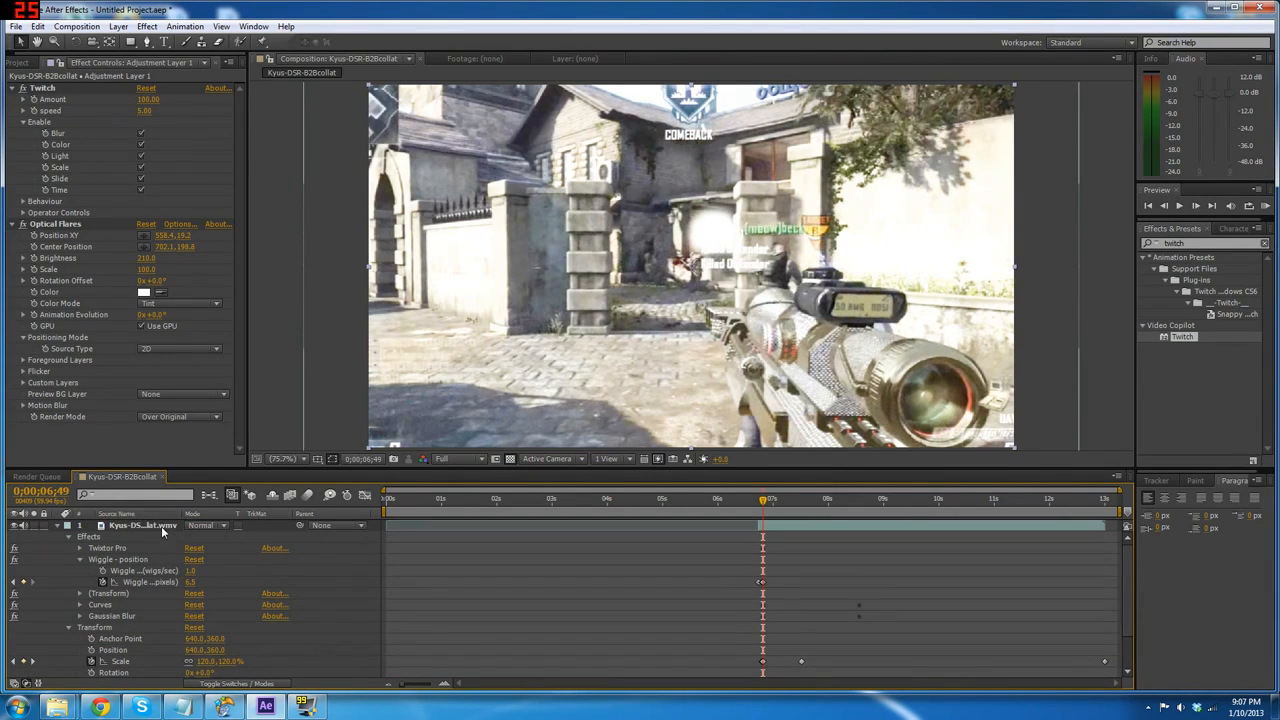
pyautogui.scroll(-1, 170, 585)
pyautogui.scroll(1, 100, 575)
pyautogui.click(57, 526)
pyautogui.moveTo(114, 538); pyautogui.dragTo(112, 521)
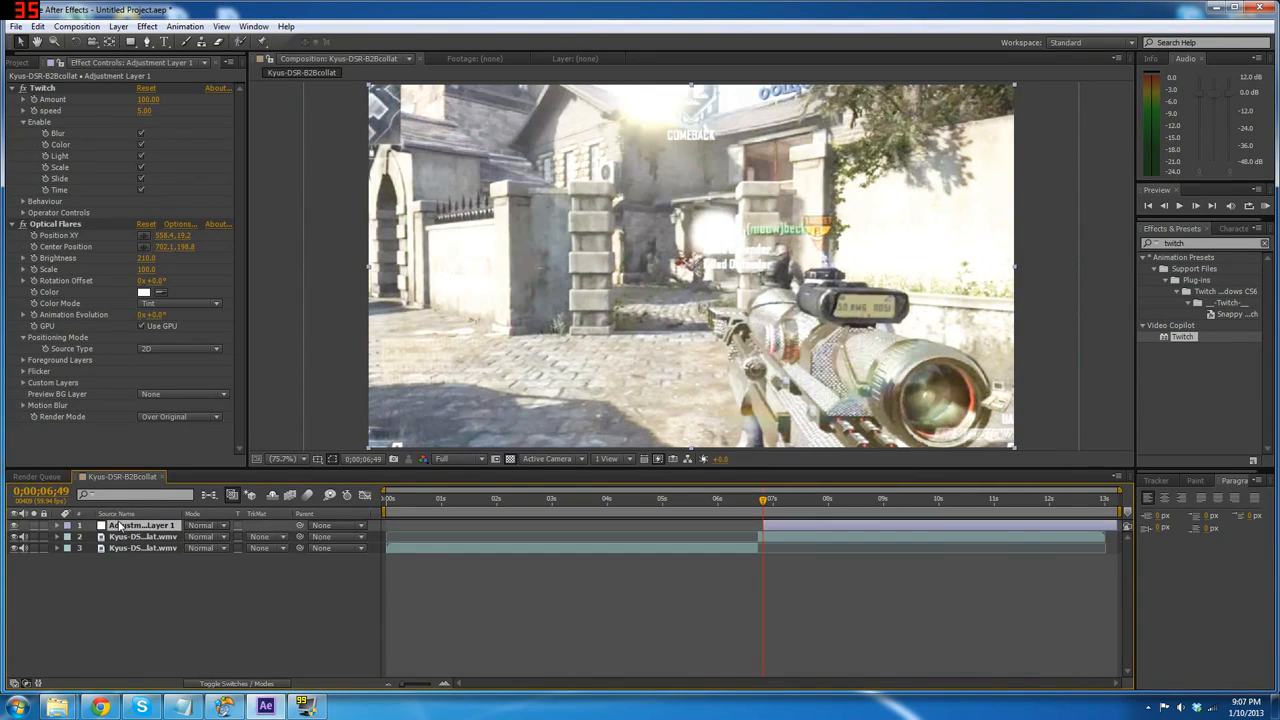
# - Copy the Optical Flares effect from the adjustment layer and paste it onto the slow-motion clip layer below
pyautogui.click(802, 535)
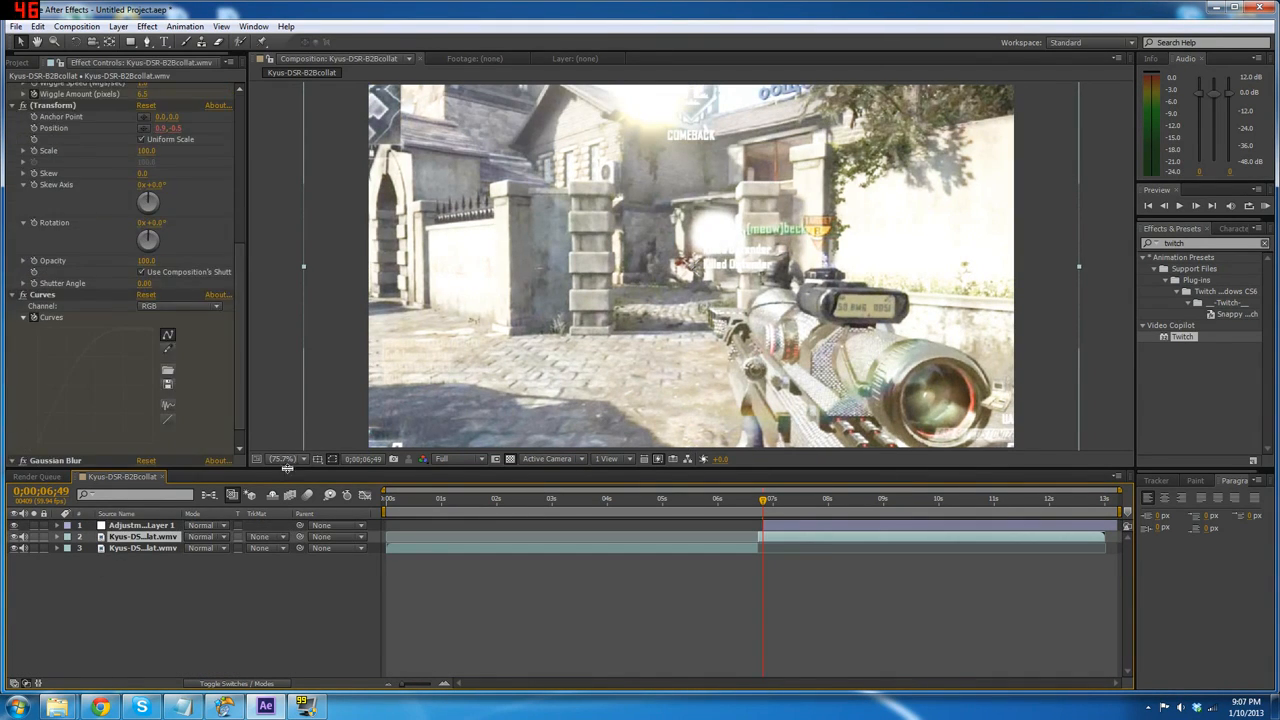
pyautogui.click(795, 525)
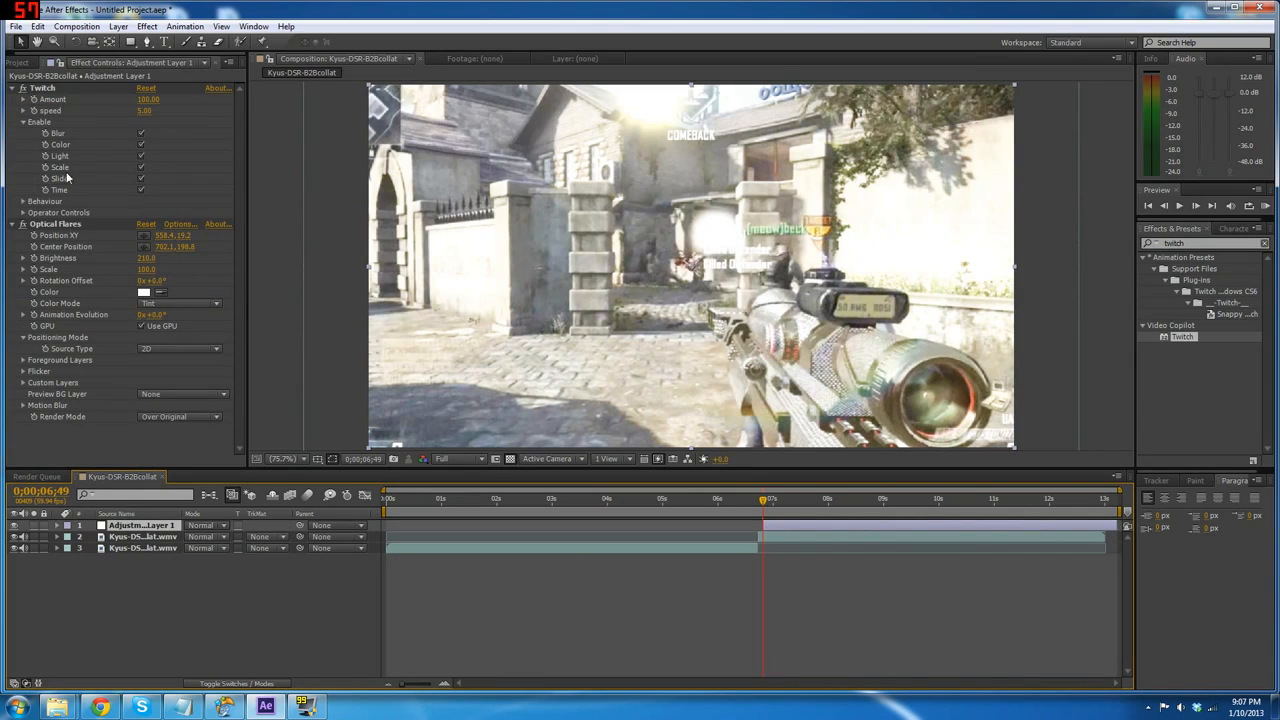
pyautogui.click(56, 225)
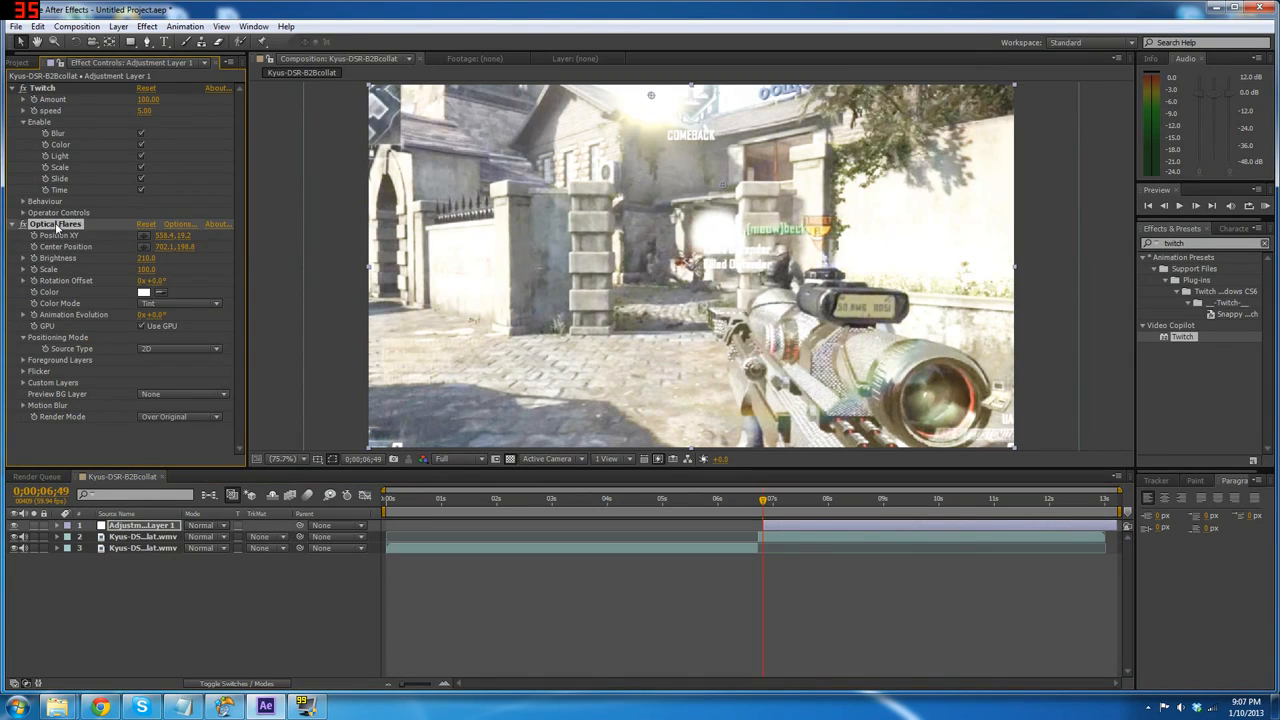
pyautogui.click(818, 538)
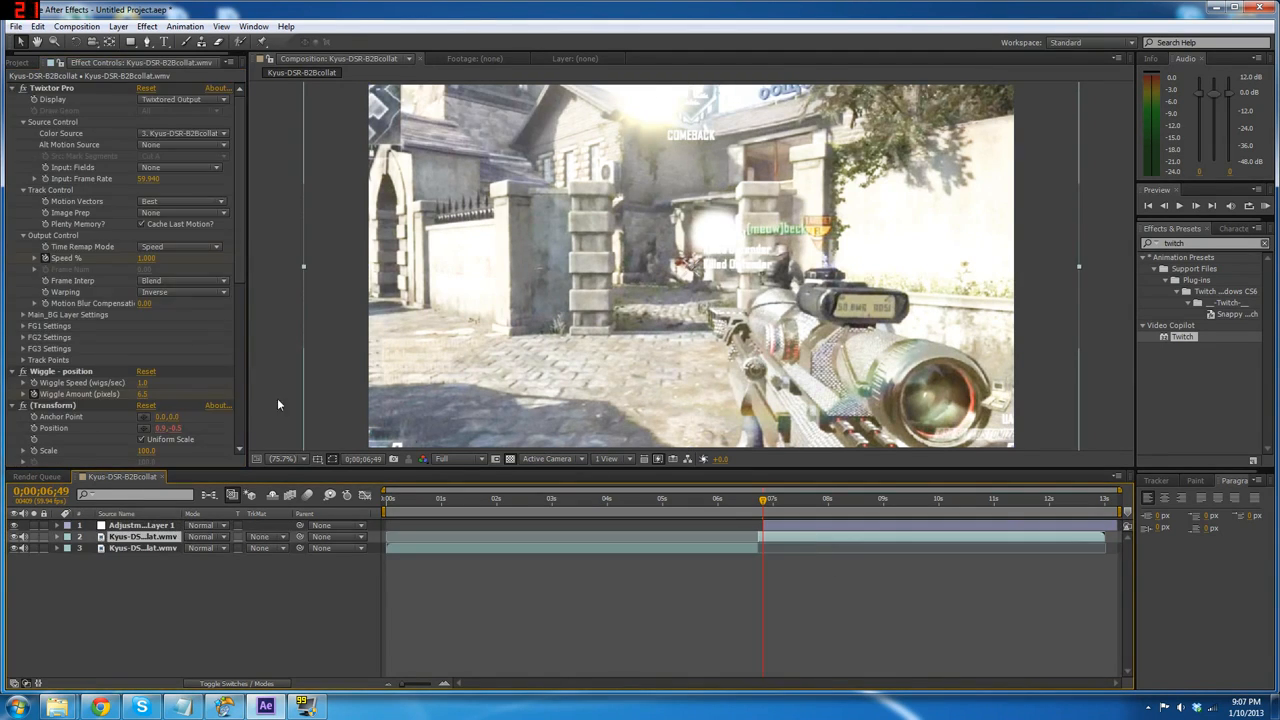
pyautogui.scroll(-8, 220, 362)
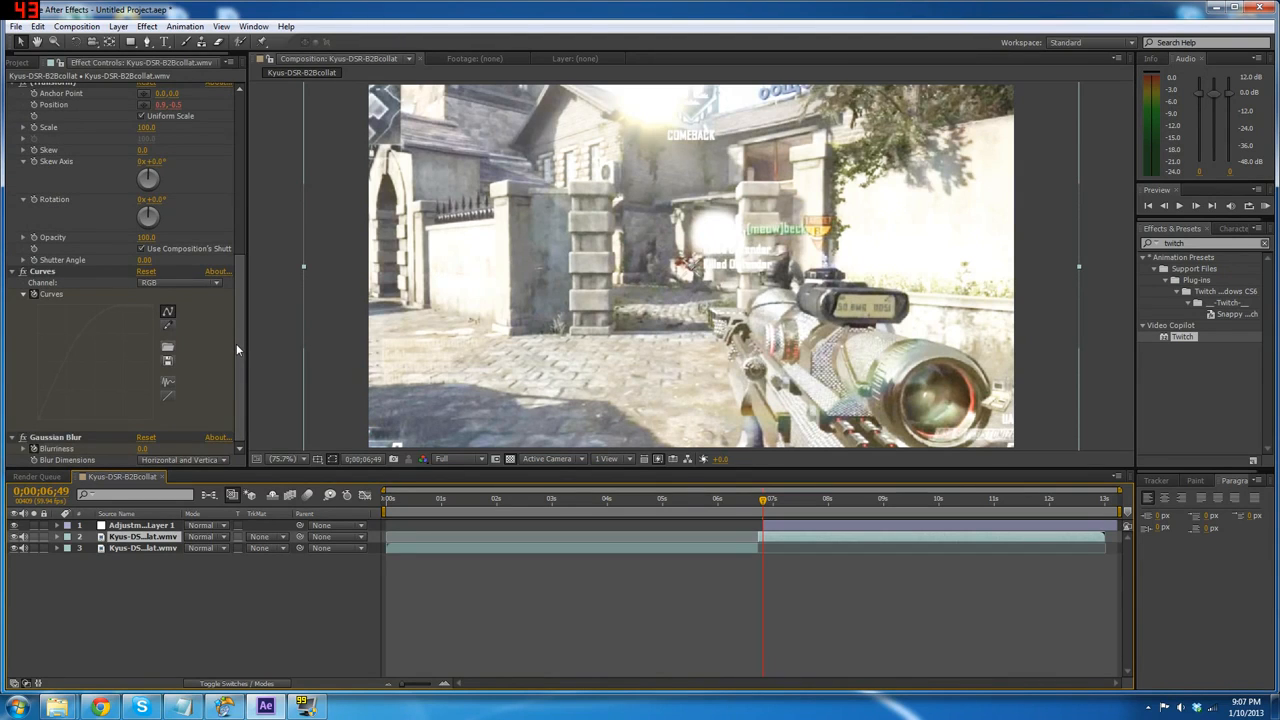
pyautogui.hotkey('ctrl', 'v')
pyautogui.moveTo(240, 337); pyautogui.dragTo(236, 450)
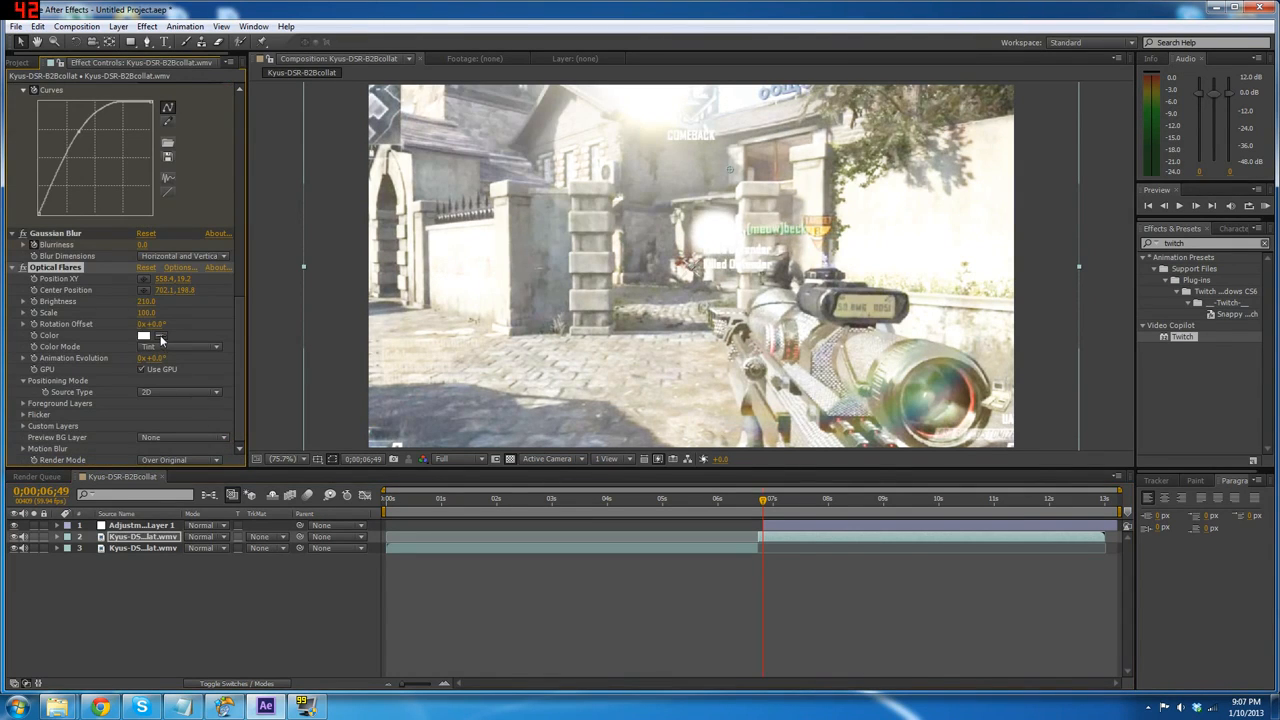
# - Inspect the flash frame at 0;00;06;49 and the Operator Controls of Twitch on the adjustment layer
pyautogui.moveTo(764, 500)
pyautogui.mouseDown()
pyautogui.moveTo(777, 507)
pyautogui.moveTo(762, 501)
pyautogui.mouseUp()
pyautogui.click(780, 526)
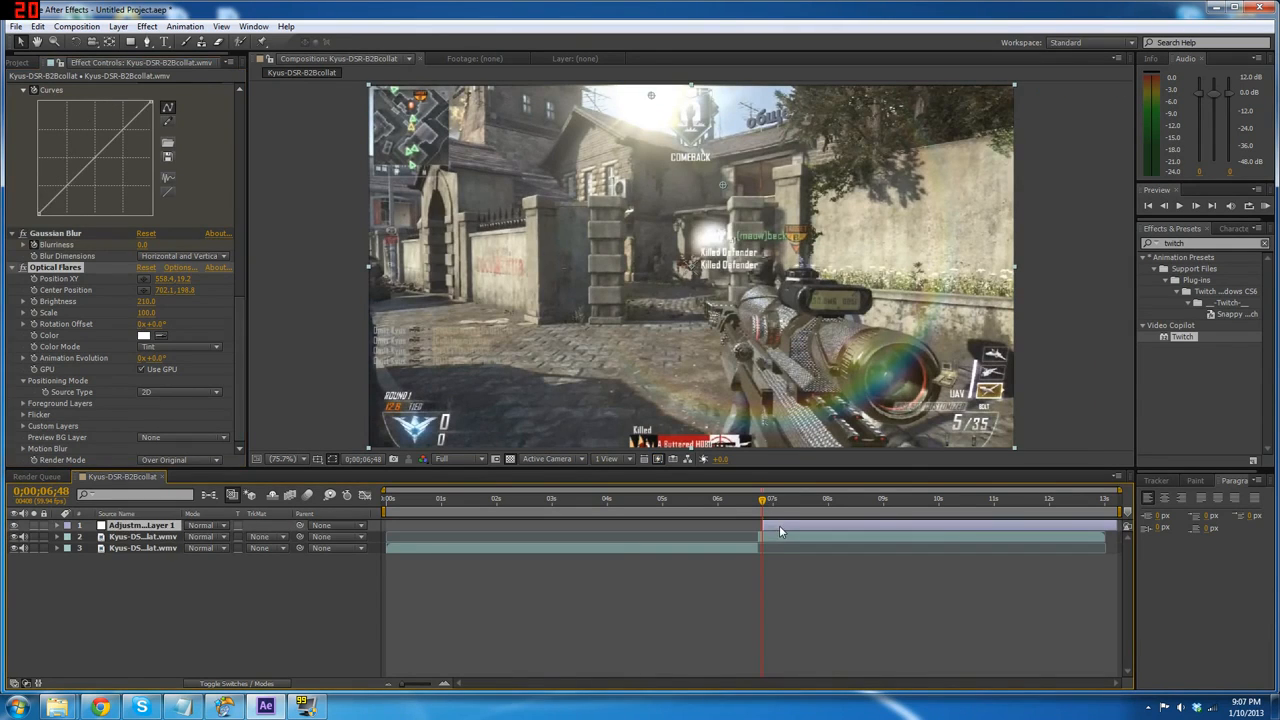
pyautogui.click(1197, 205)
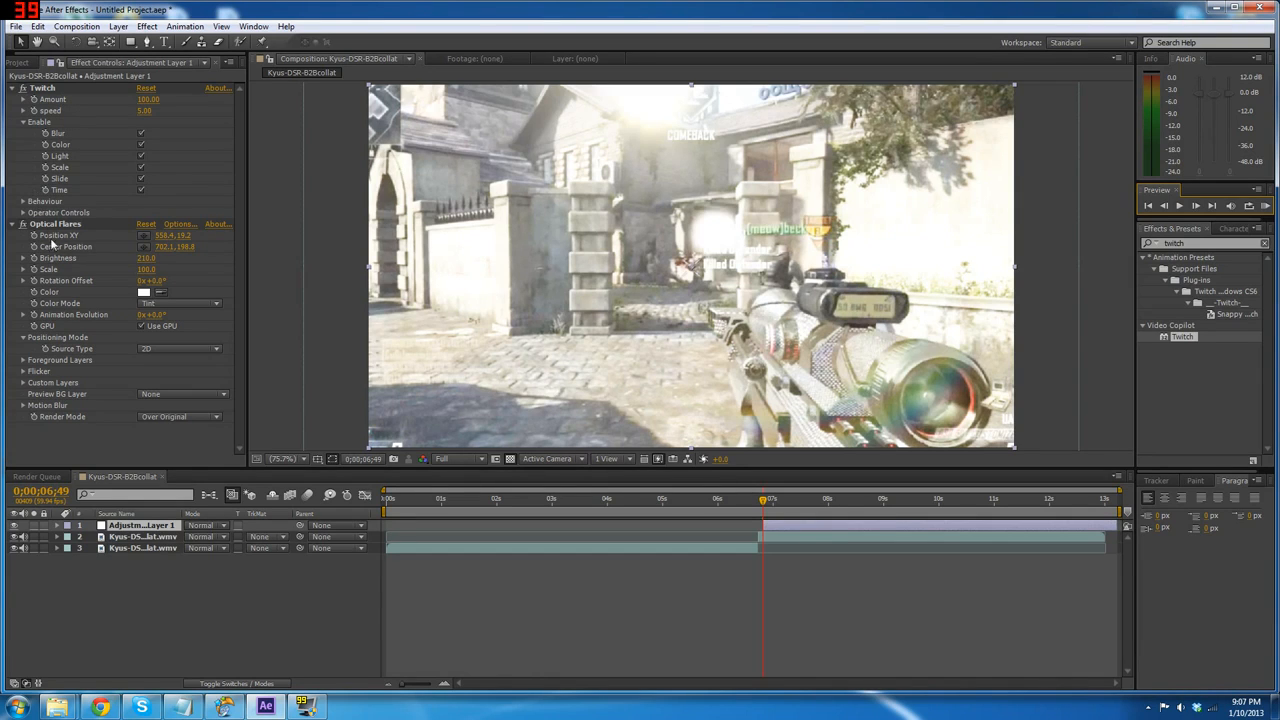
pyautogui.click(28, 213)
pyautogui.click(24, 213)
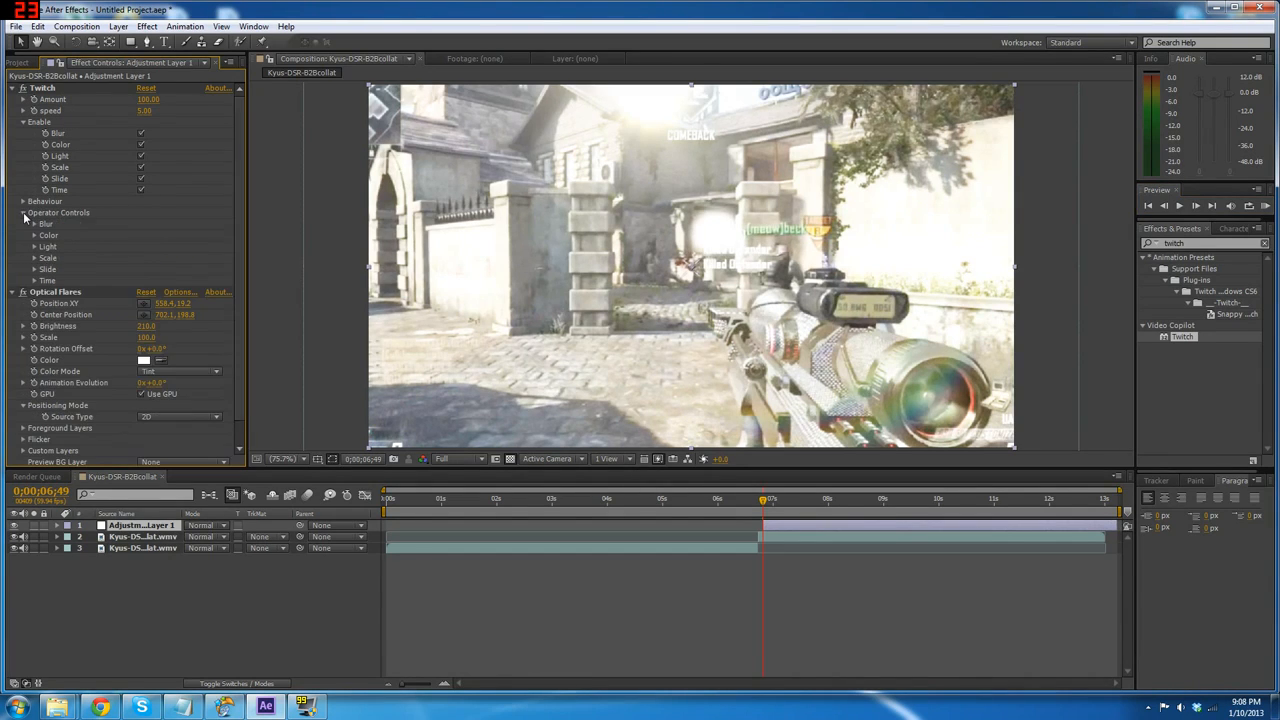
pyautogui.click(24, 213)
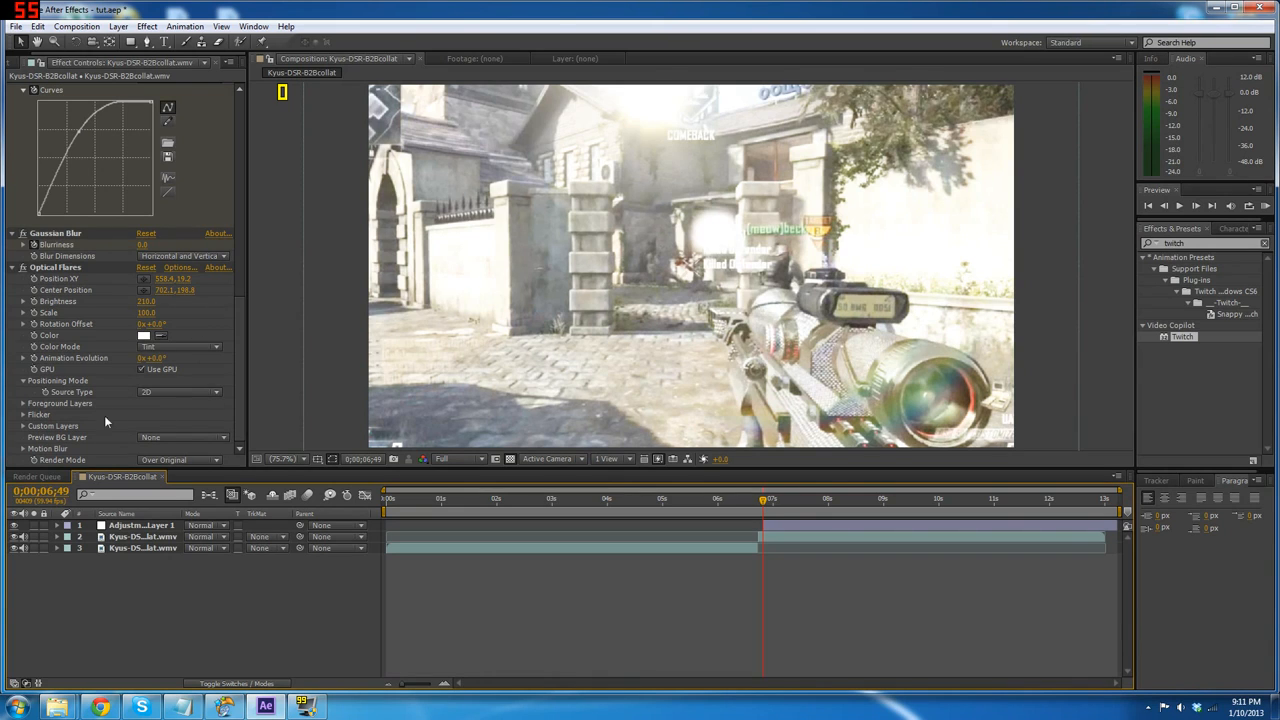
# - Move the Twitch effect below Optical Flares in the adjustment layer's effect order
pyautogui.click(53, 268)
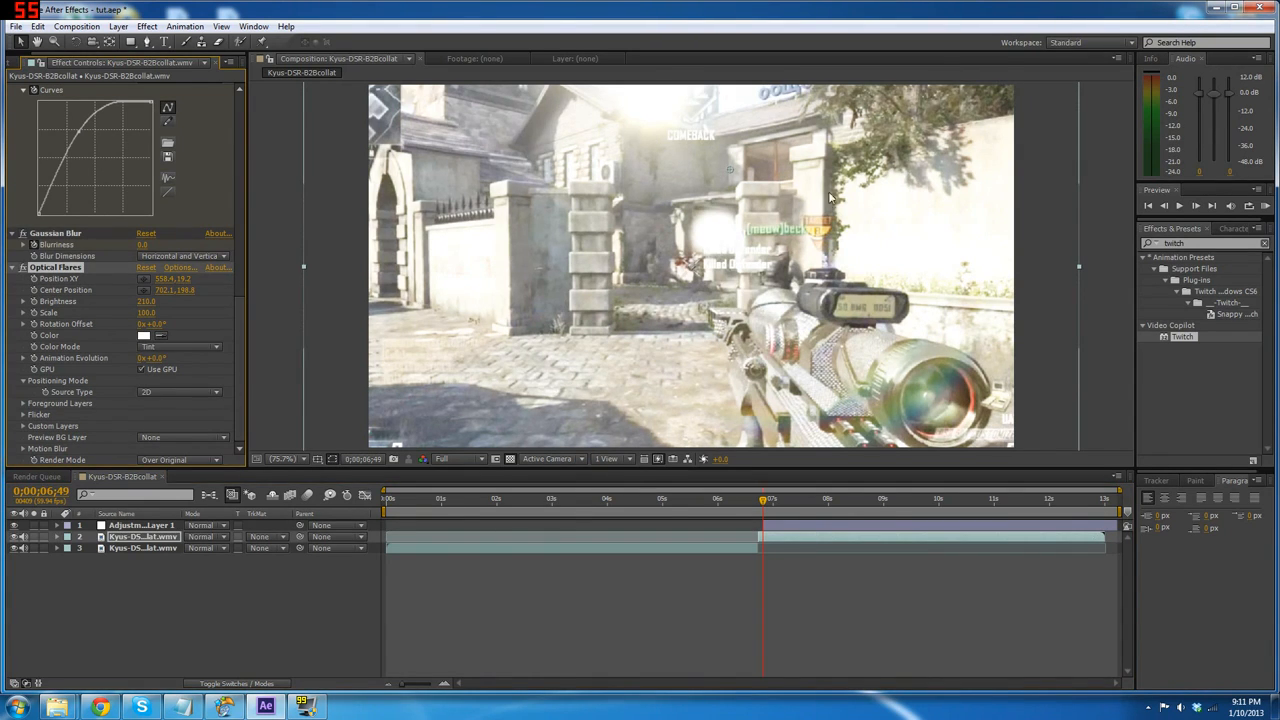
pyautogui.click(788, 526)
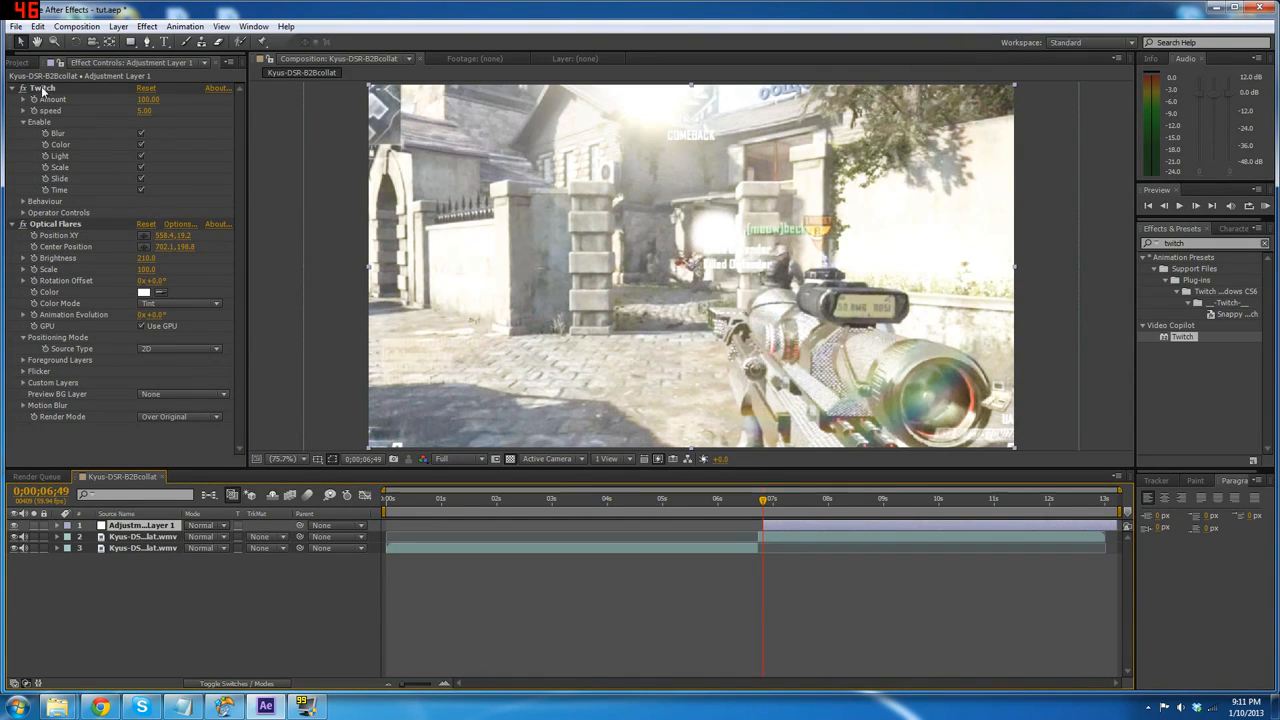
pyautogui.moveTo(43, 89); pyautogui.dragTo(66, 433)
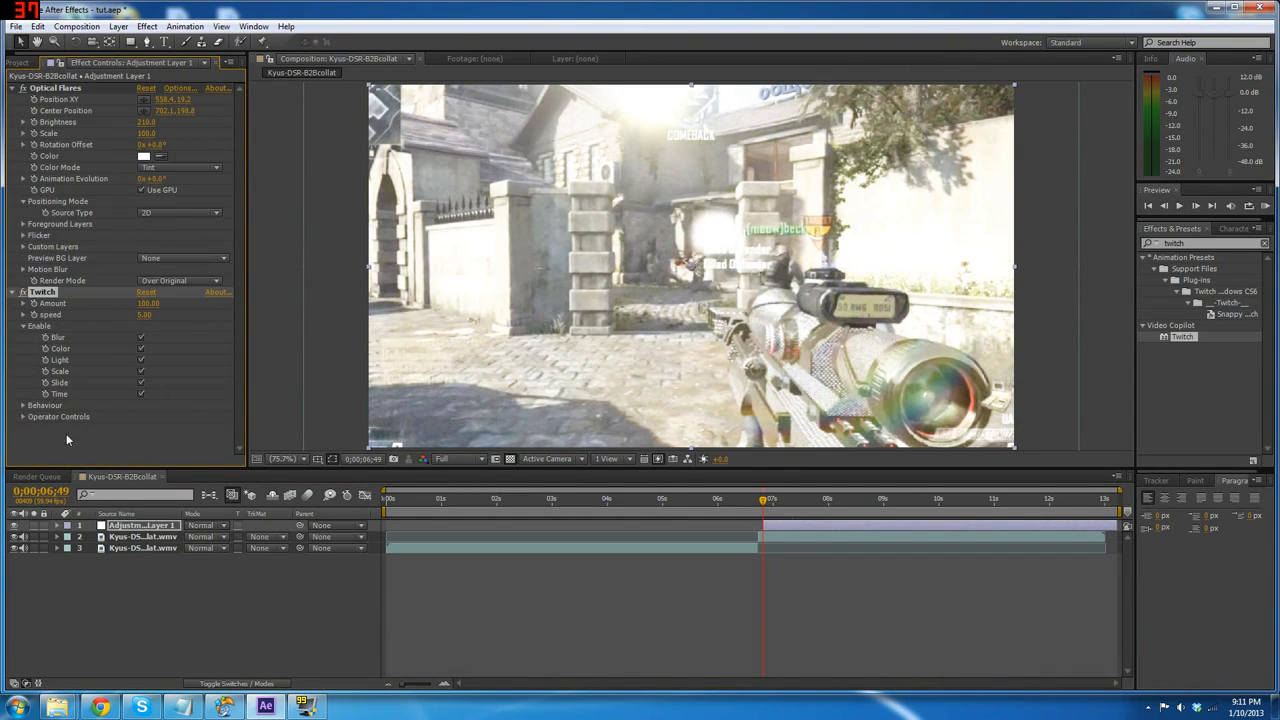
# - Disable Twitch's Blur, Color, Scale, Slide and Time so only Light remains enabled, and set its Amount to 20
pyautogui.click(140, 338)
pyautogui.click(141, 349)
pyautogui.click(142, 371)
pyautogui.click(149, 303)
pyautogui.write('20')
pyautogui.press('Return')
# - Preview the flicker at 0;00;07;43 and set Twitch's Amount to 15
pyautogui.moveTo(764, 503); pyautogui.dragTo(814, 508)
pyautogui.click(146, 303)
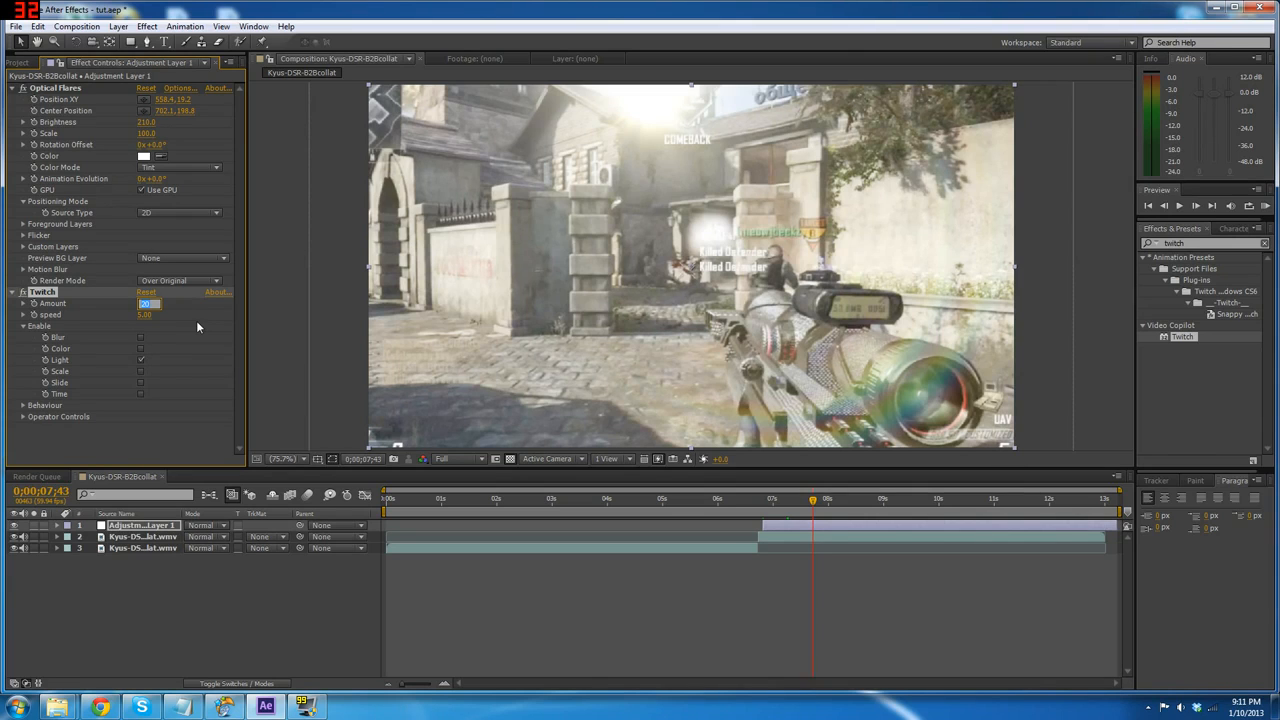
pyautogui.write('15')
pyautogui.press('Return')
# - Set the Optical Flares Brightness on the adjustment layer to 100
pyautogui.moveTo(849, 512); pyautogui.dragTo(1091, 502)
pyautogui.click(146, 122)
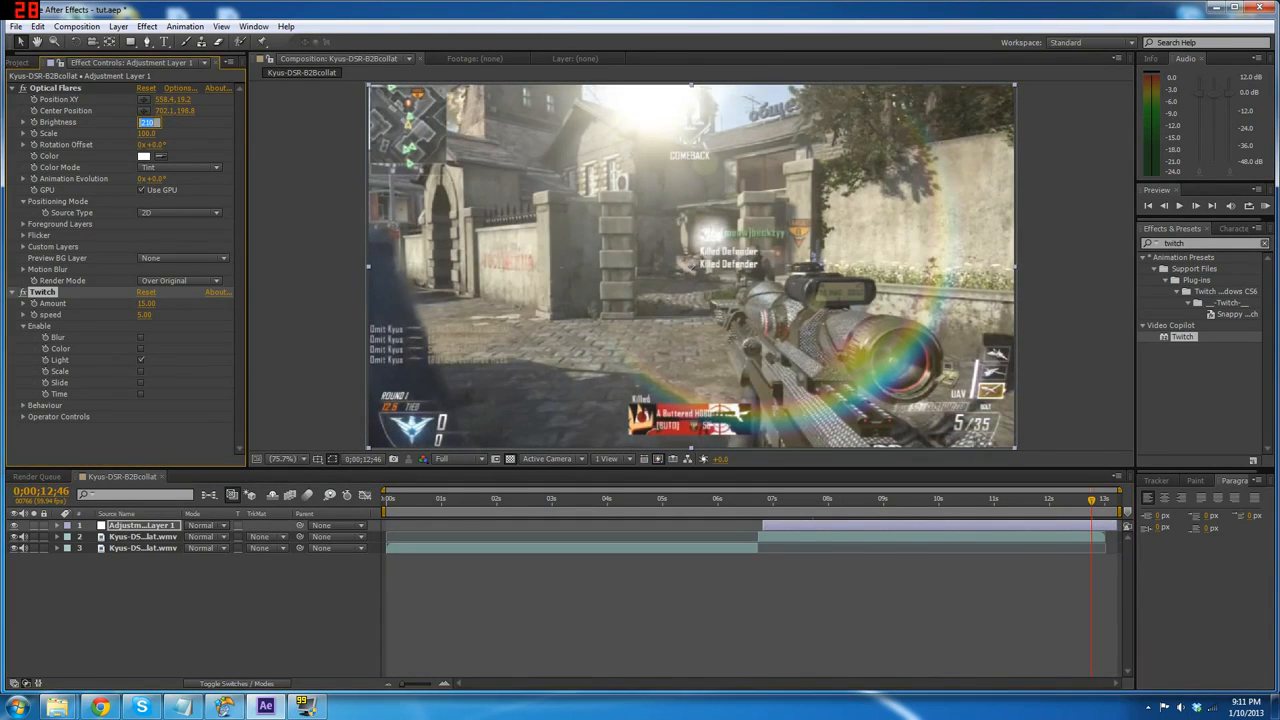
pyautogui.press('Return')
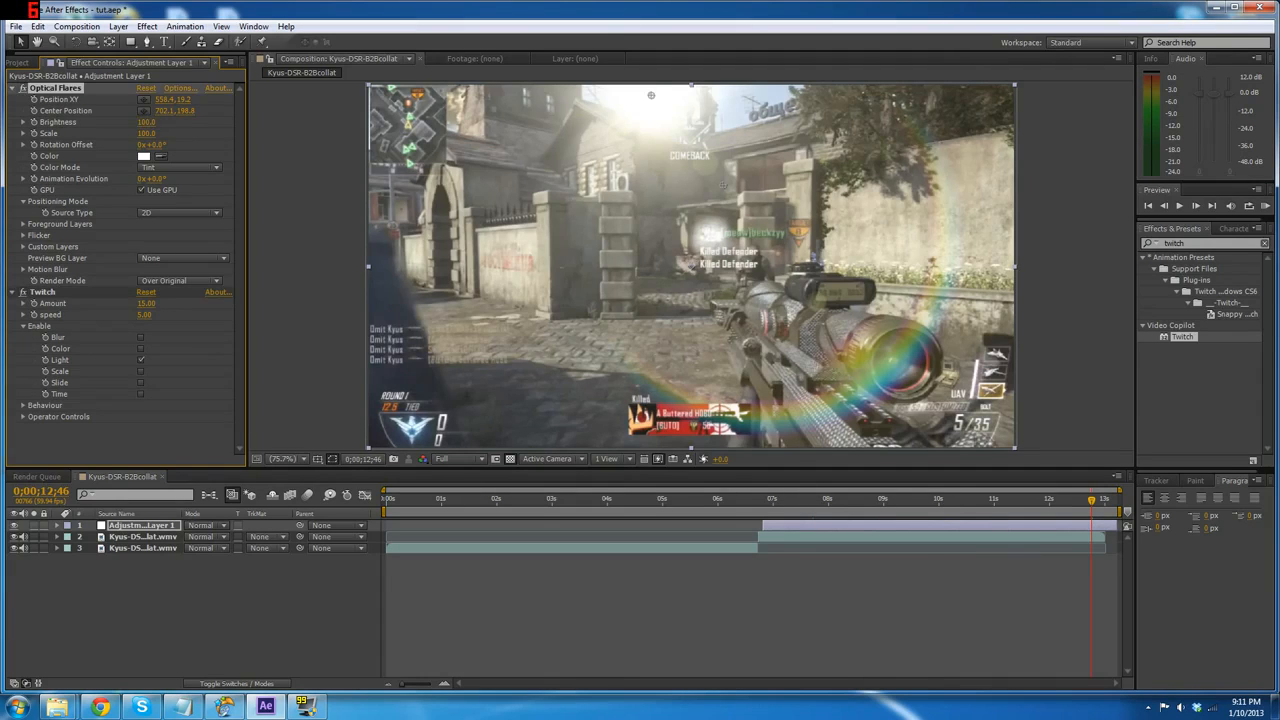
# - Apply the Kyus CC animation preset to the slow-motion clip on layer 2
pyautogui.moveTo(784, 502)
pyautogui.mouseDown()
pyautogui.moveTo(766, 502)
pyautogui.moveTo(915, 502)
pyautogui.moveTo(763, 507)
pyautogui.moveTo(793, 507)
pyautogui.mouseUp()
pyautogui.click(142, 537)
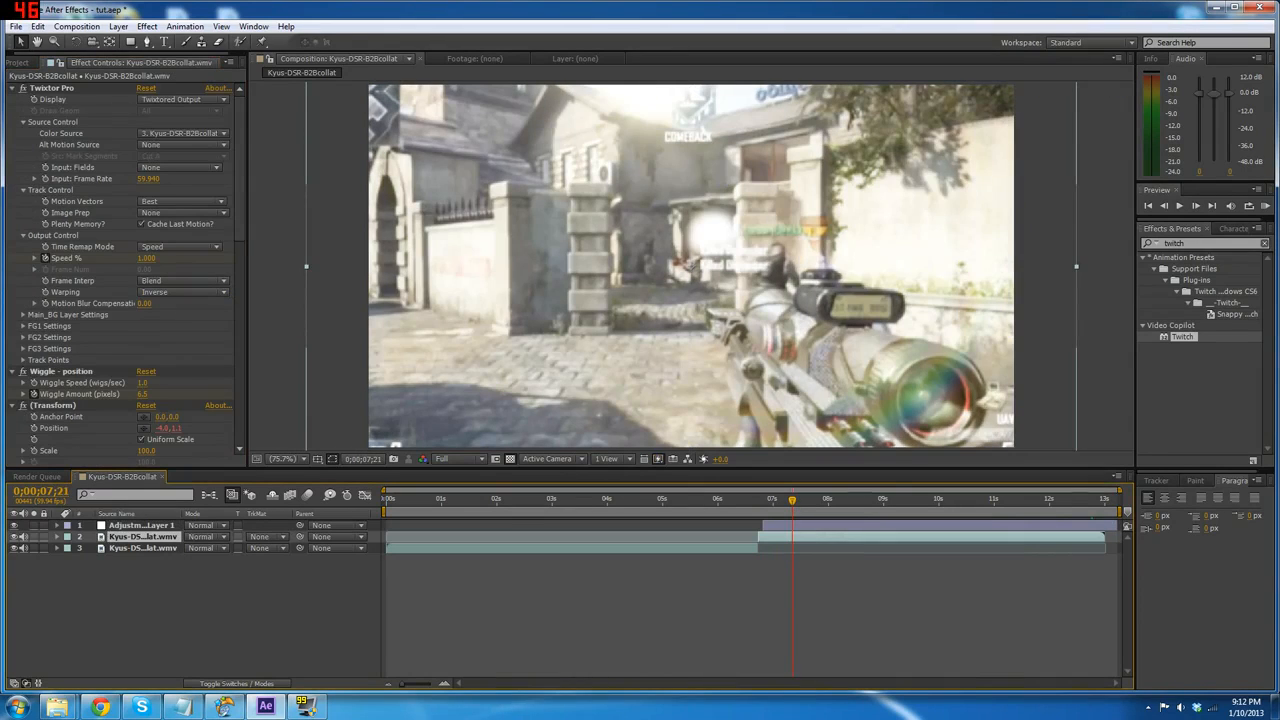
pyautogui.click(185, 26)
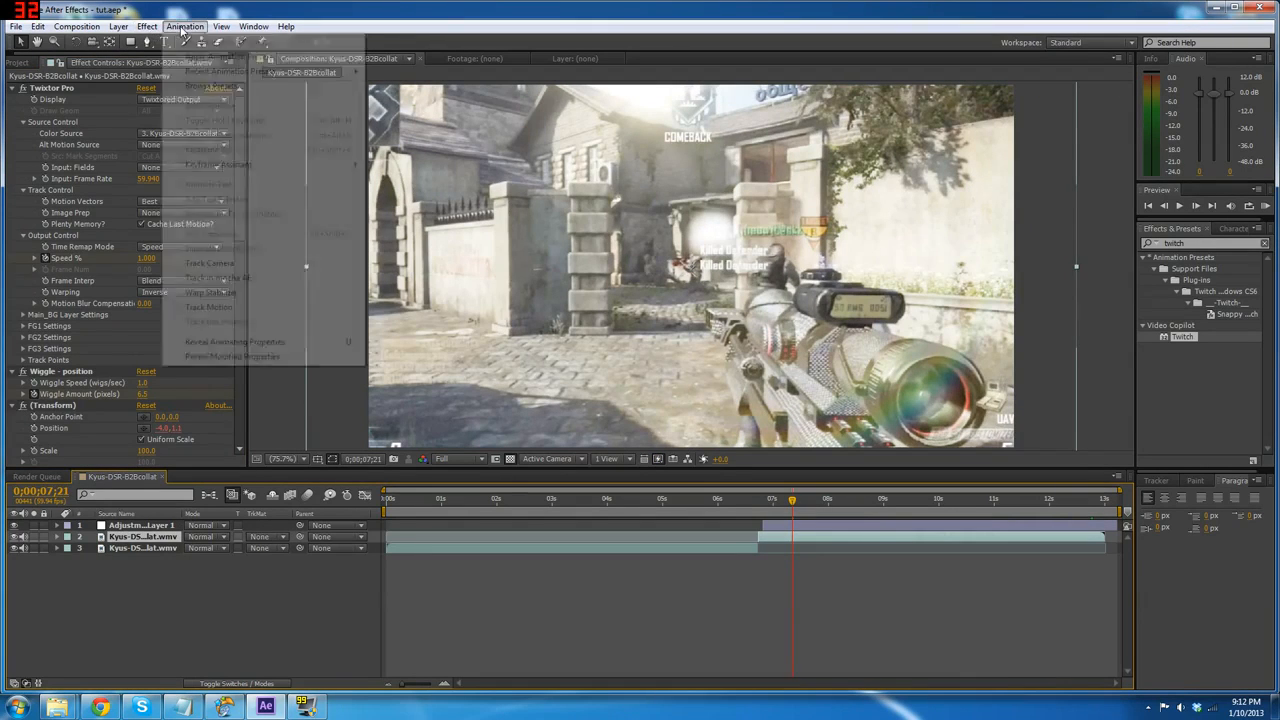
pyautogui.click(200, 58)
pyautogui.click(160, 139)
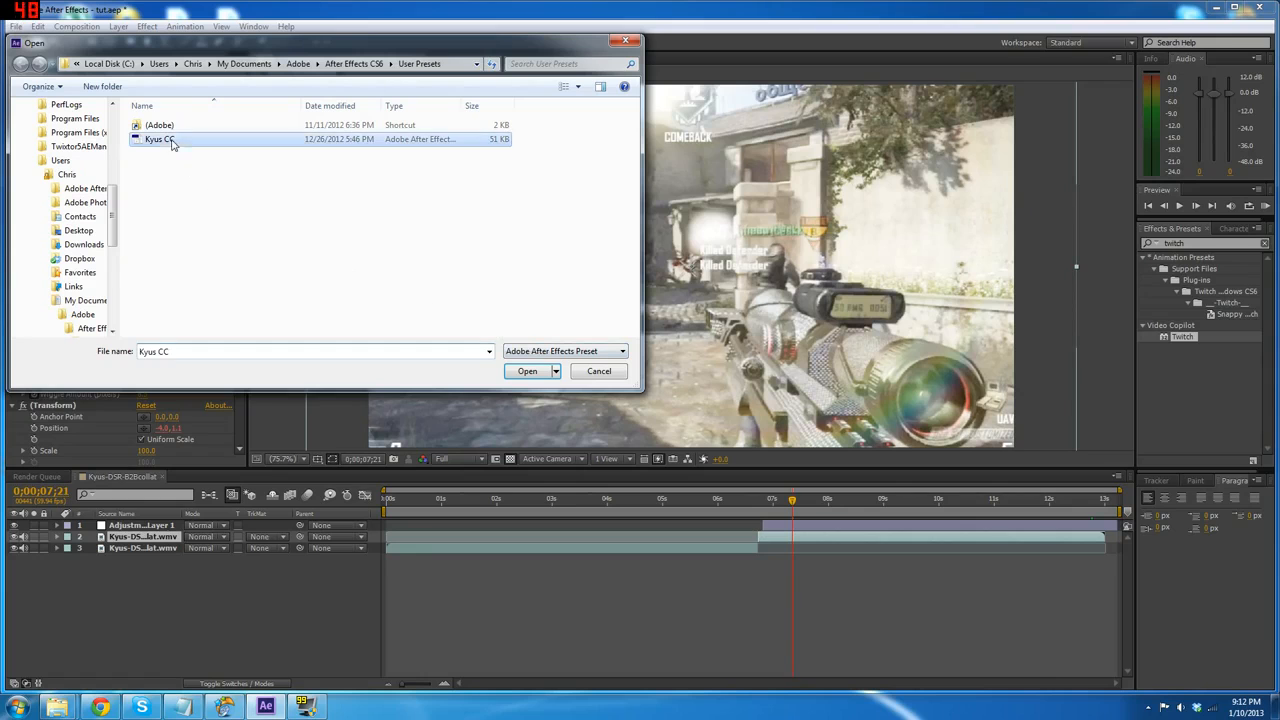
pyautogui.click(527, 371)
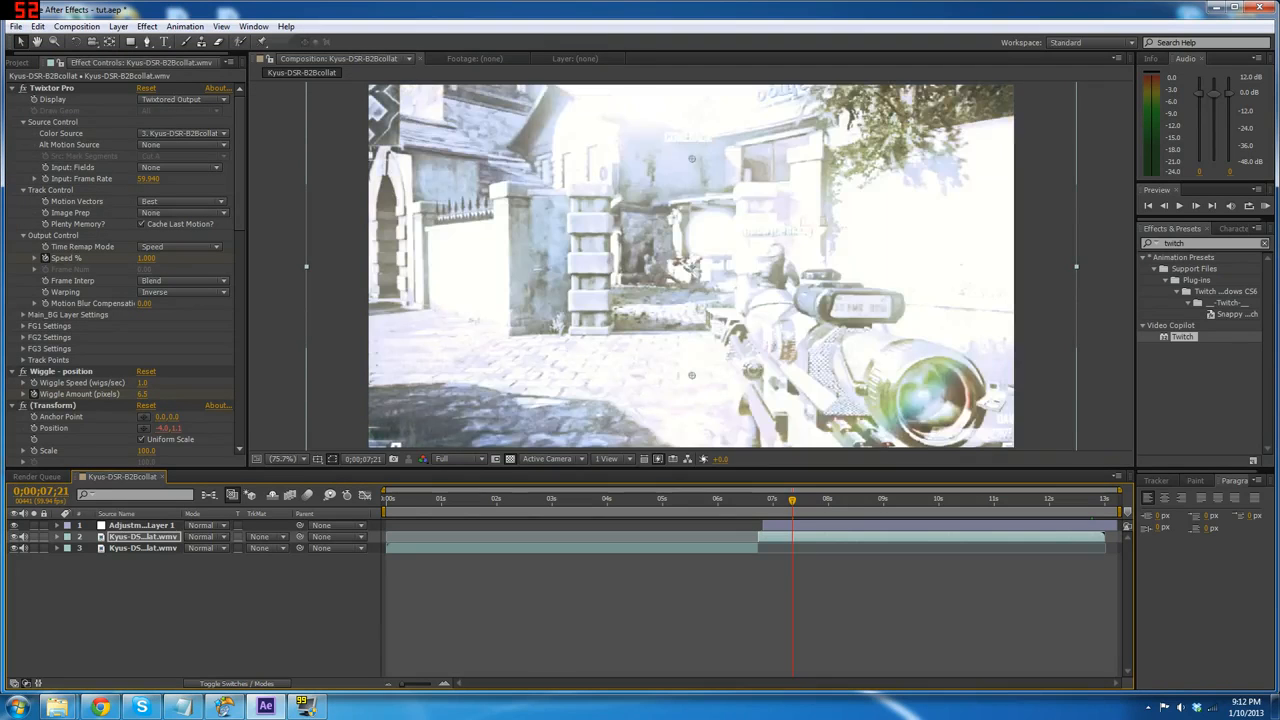
# - Review the color correction at 0;00;11;17 and around the flash, ending on the frame at 0;00;06;49
pyautogui.moveTo(803, 507); pyautogui.dragTo(1010, 497)
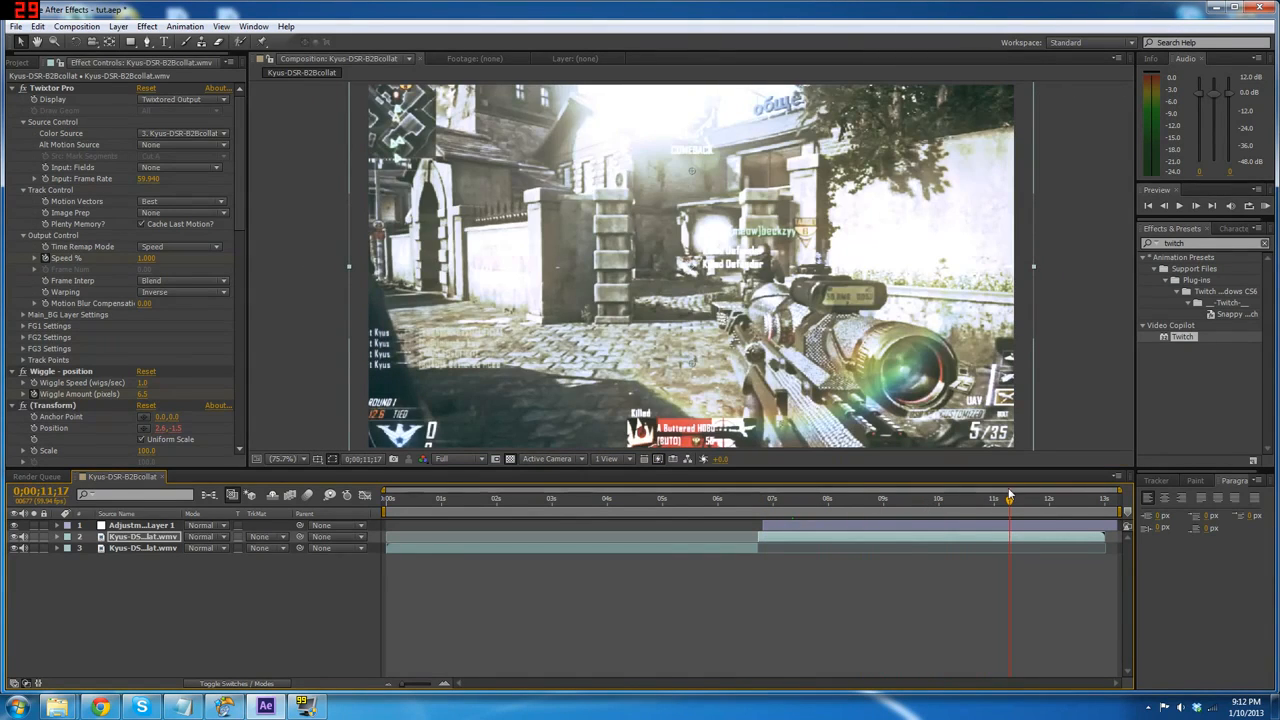
pyautogui.click(768, 506)
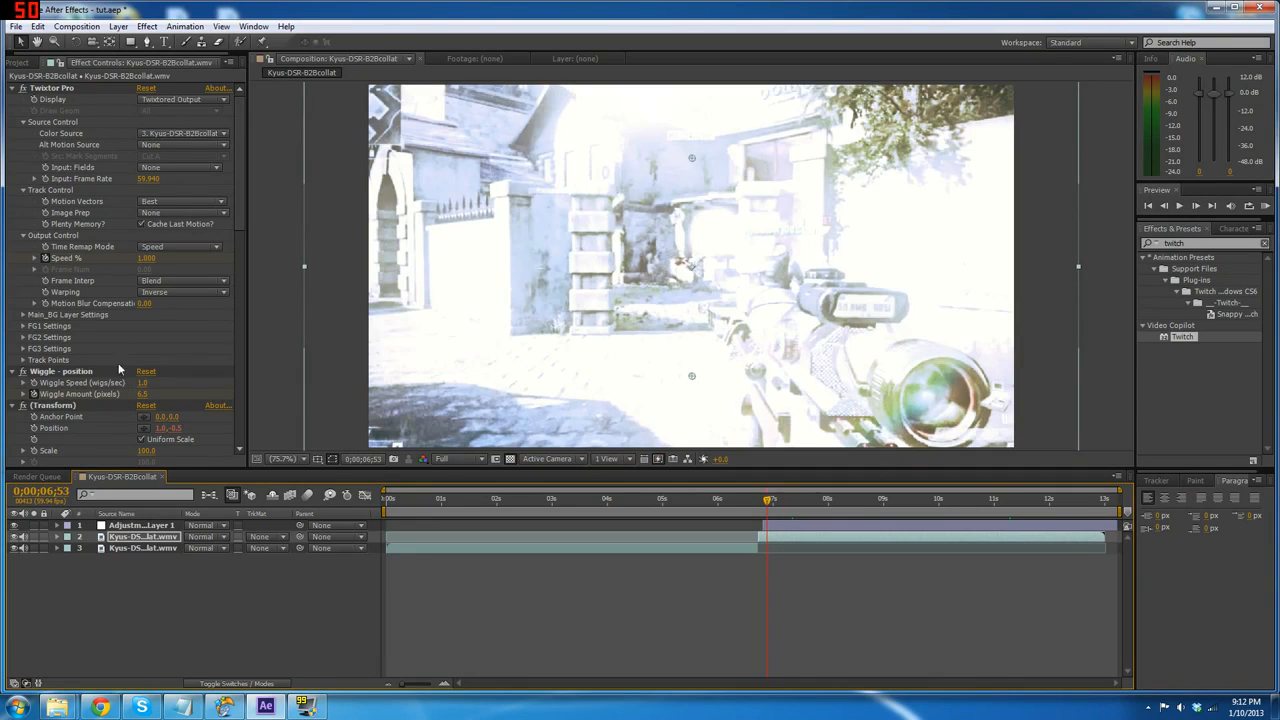
pyautogui.click(1163, 206)
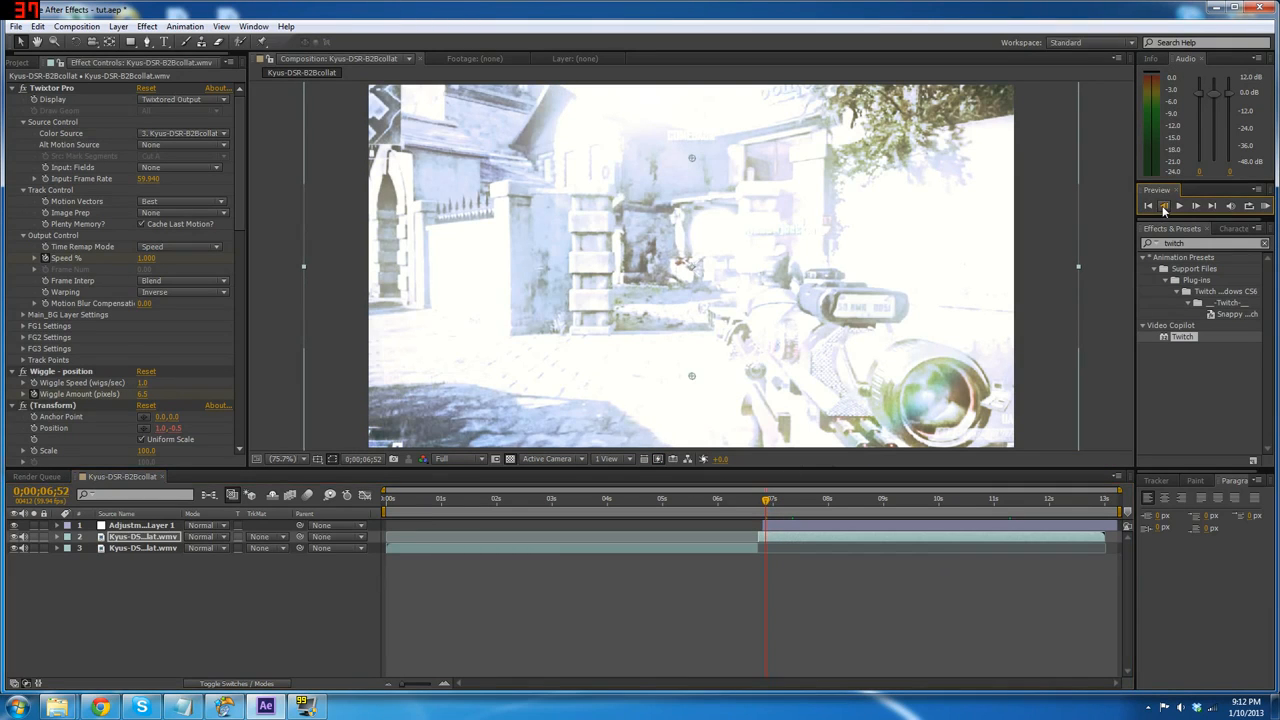
pyautogui.click(1163, 206)
pyautogui.click(1163, 206)
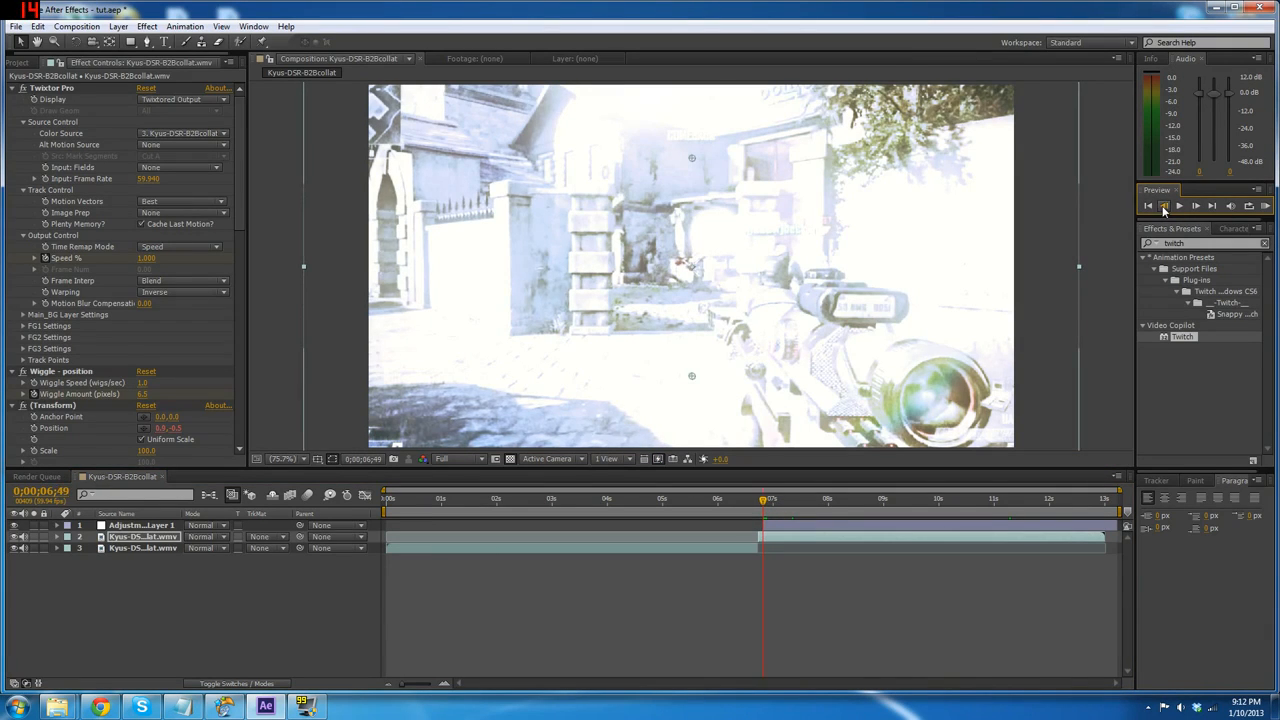
pyautogui.click(1163, 206)
pyautogui.click(1196, 206)
# - Pull the midpoint of the clip's RGB curve down at 0;00;06;49 and compare with the frame before it
pyautogui.moveTo(236, 206); pyautogui.dragTo(240, 360)
pyautogui.moveTo(79, 293); pyautogui.dragTo(94, 316)
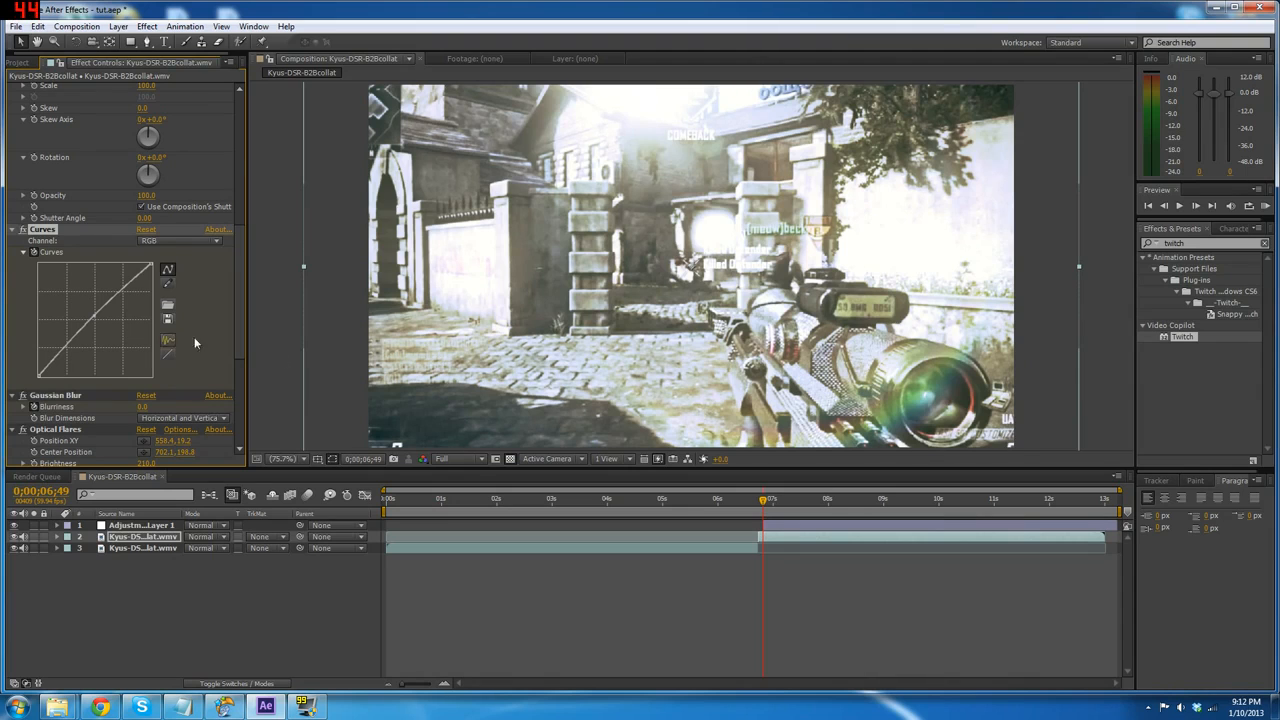
pyautogui.click(1164, 204)
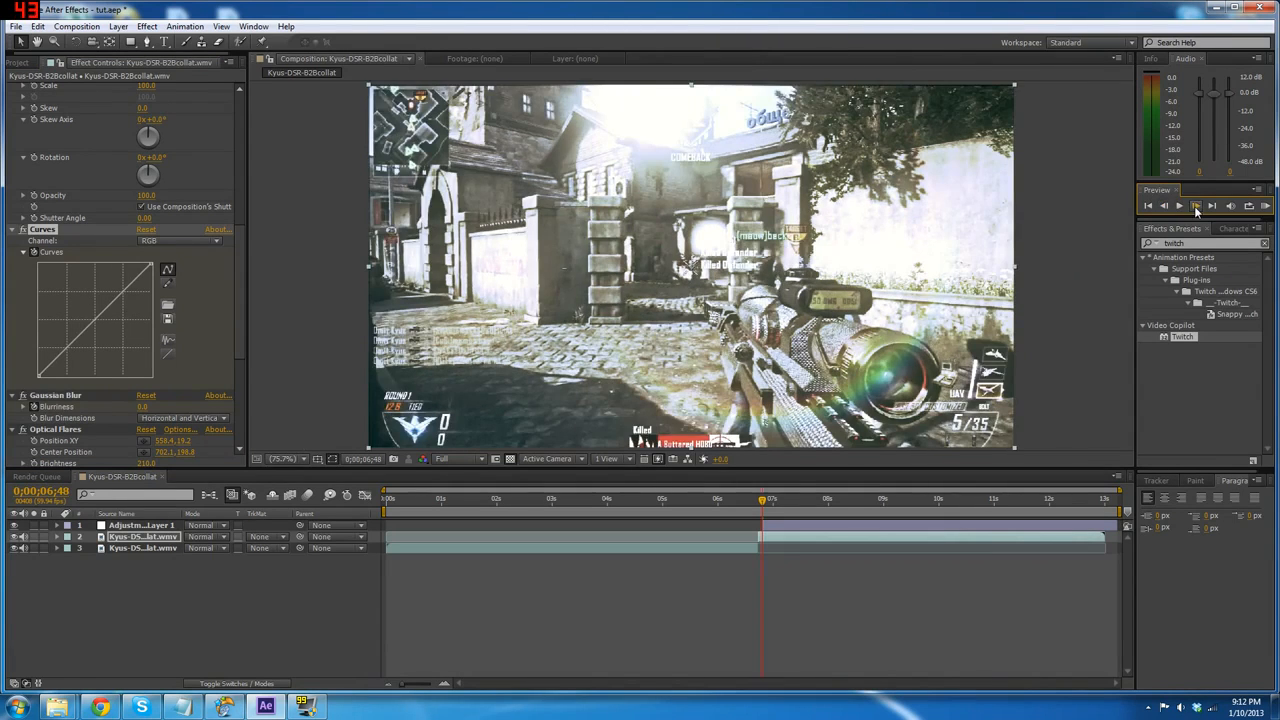
pyautogui.click(1194, 206)
# - Delete the Curves effect from the layer 2 clip and apply the Levels effect in its place
pyautogui.click(60, 240)
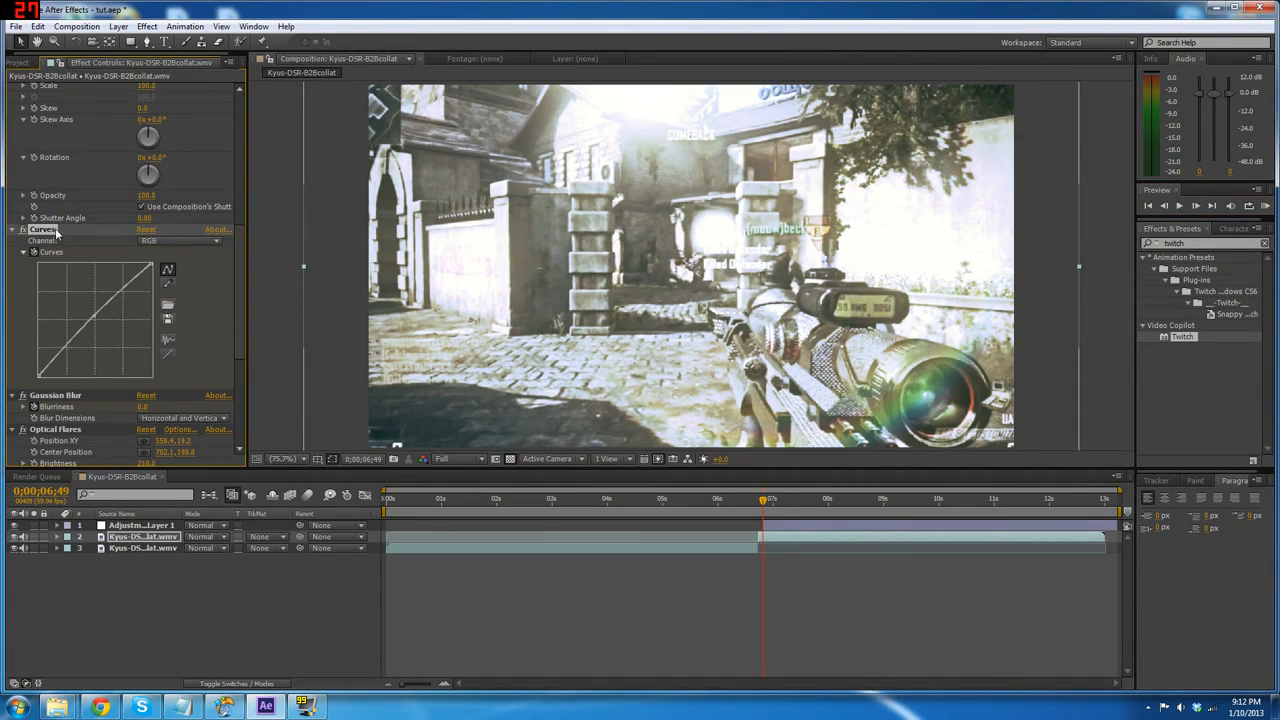
pyautogui.press('Delete')
pyautogui.hotkey('ctrl', 'f')
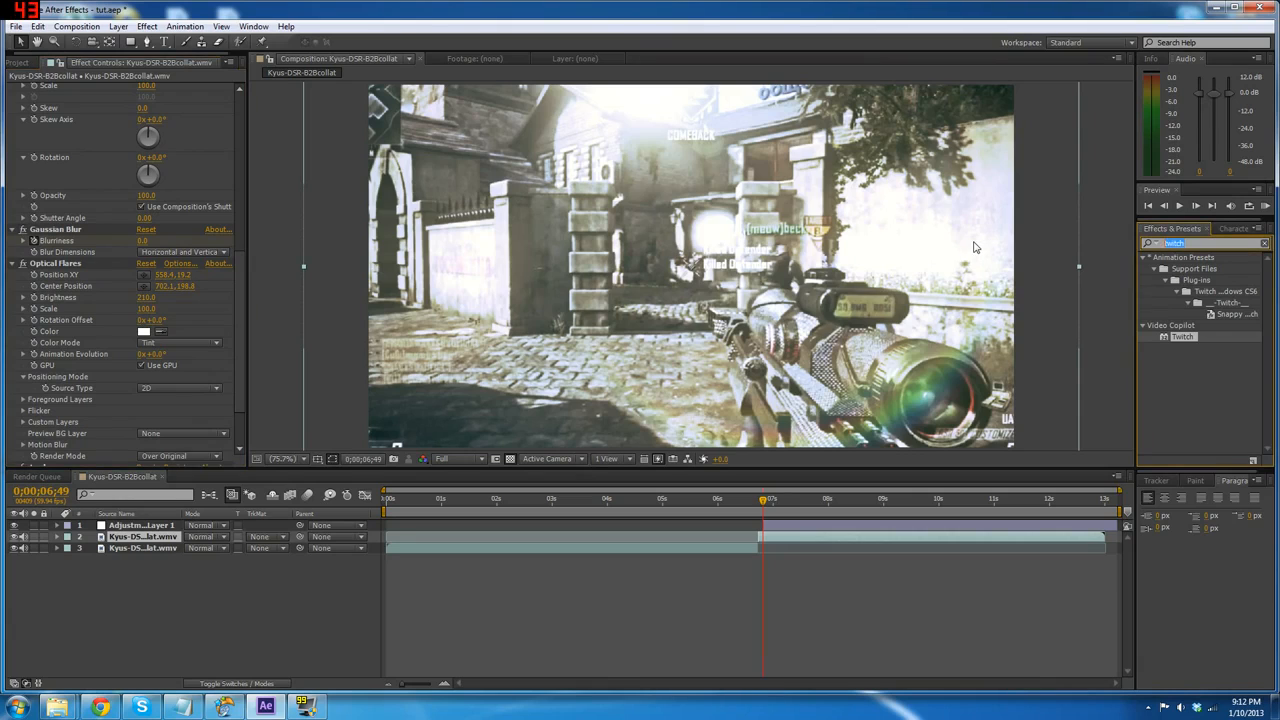
pyautogui.write('levels')
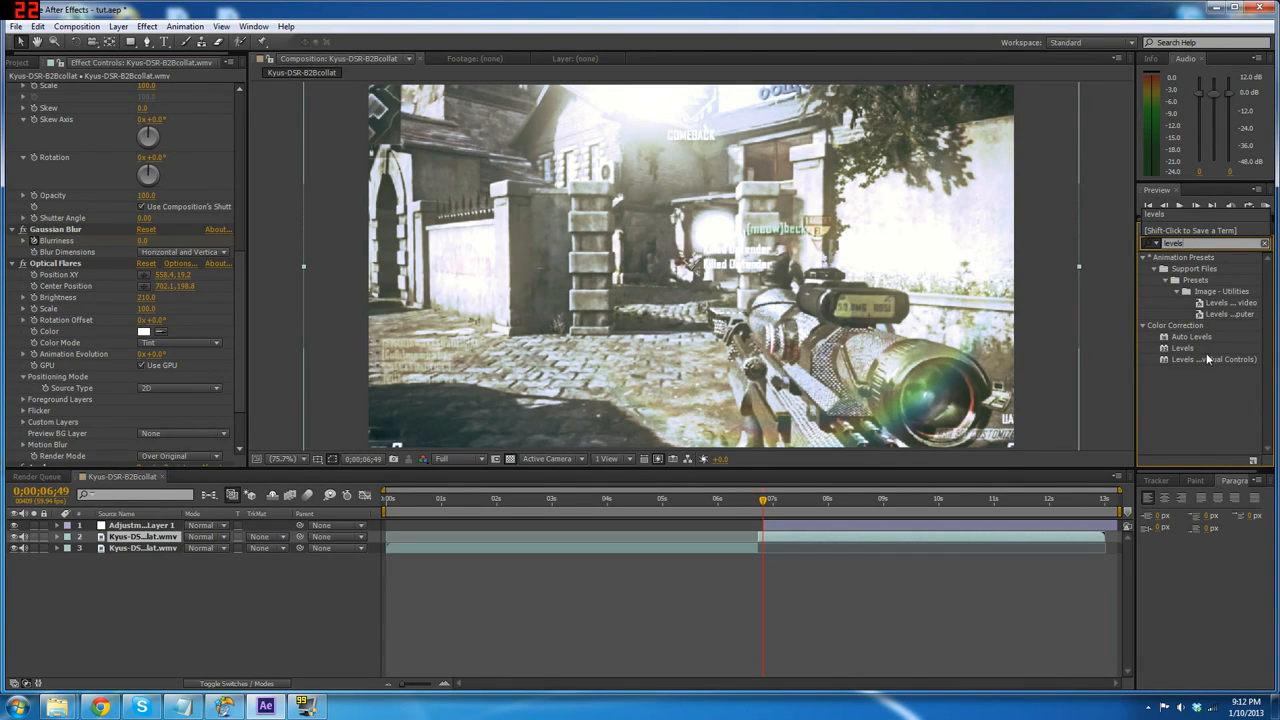
pyautogui.moveTo(1199, 350); pyautogui.dragTo(800, 537)
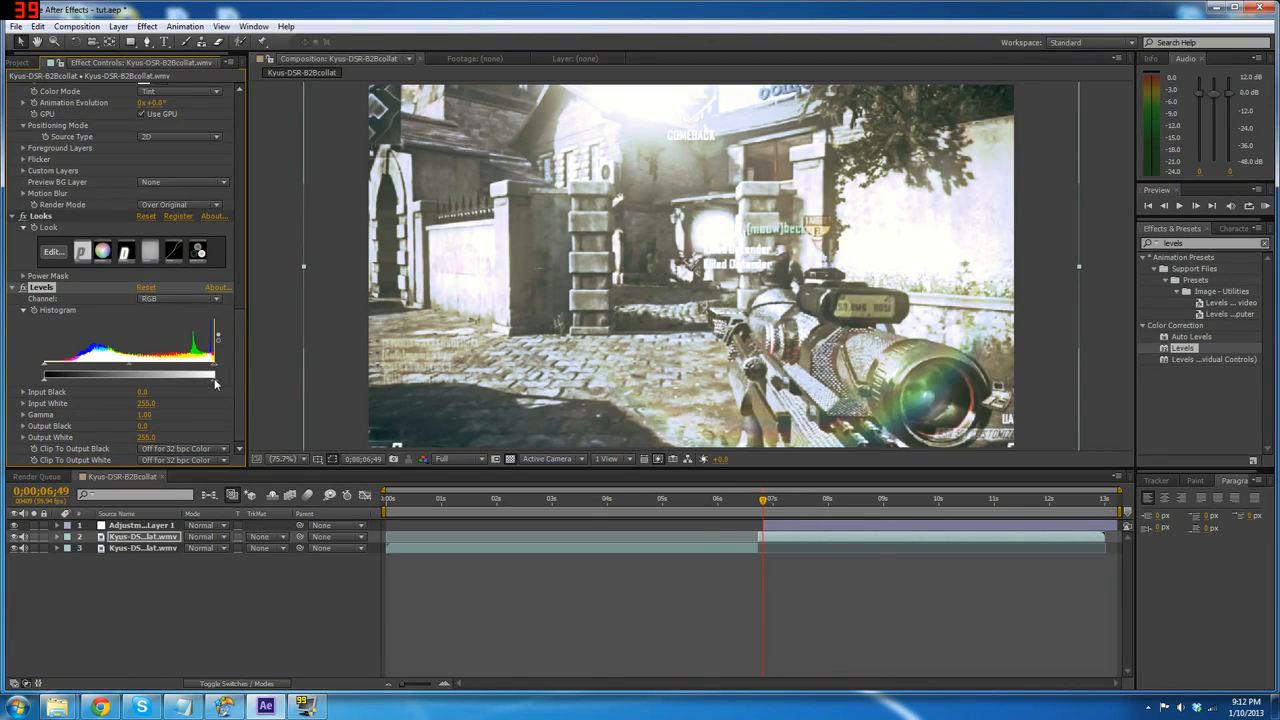
# - Keyframe the Levels Histogram at 0;00;06;48 with default values and raise Output Black to 92 at 0;00;06;49
pyautogui.click(1166, 206)
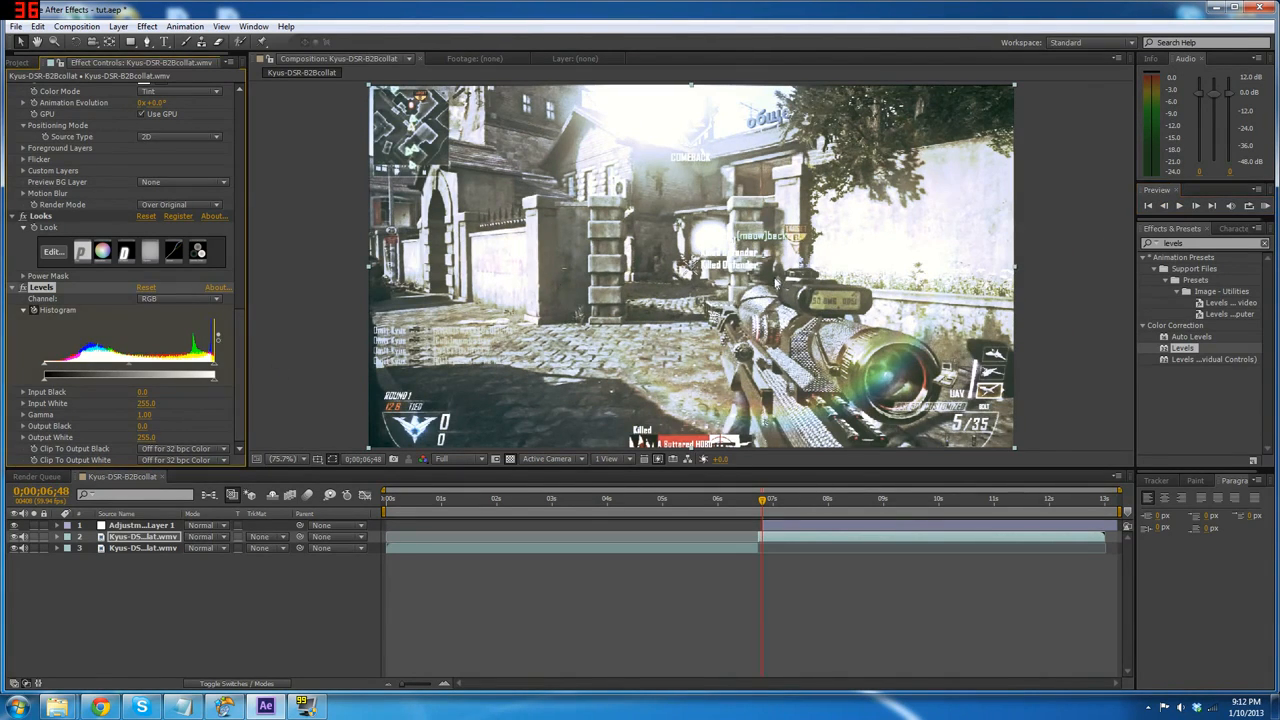
pyautogui.click(1196, 206)
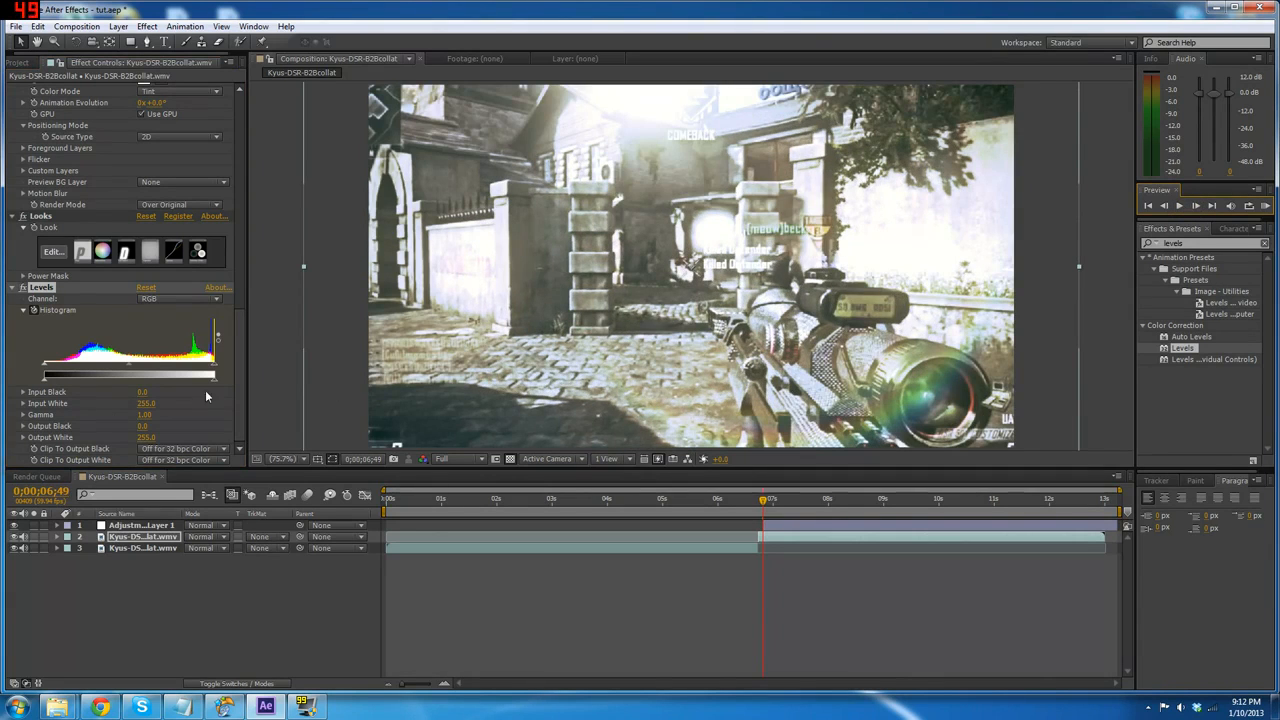
pyautogui.moveTo(214, 380); pyautogui.dragTo(290, 388)
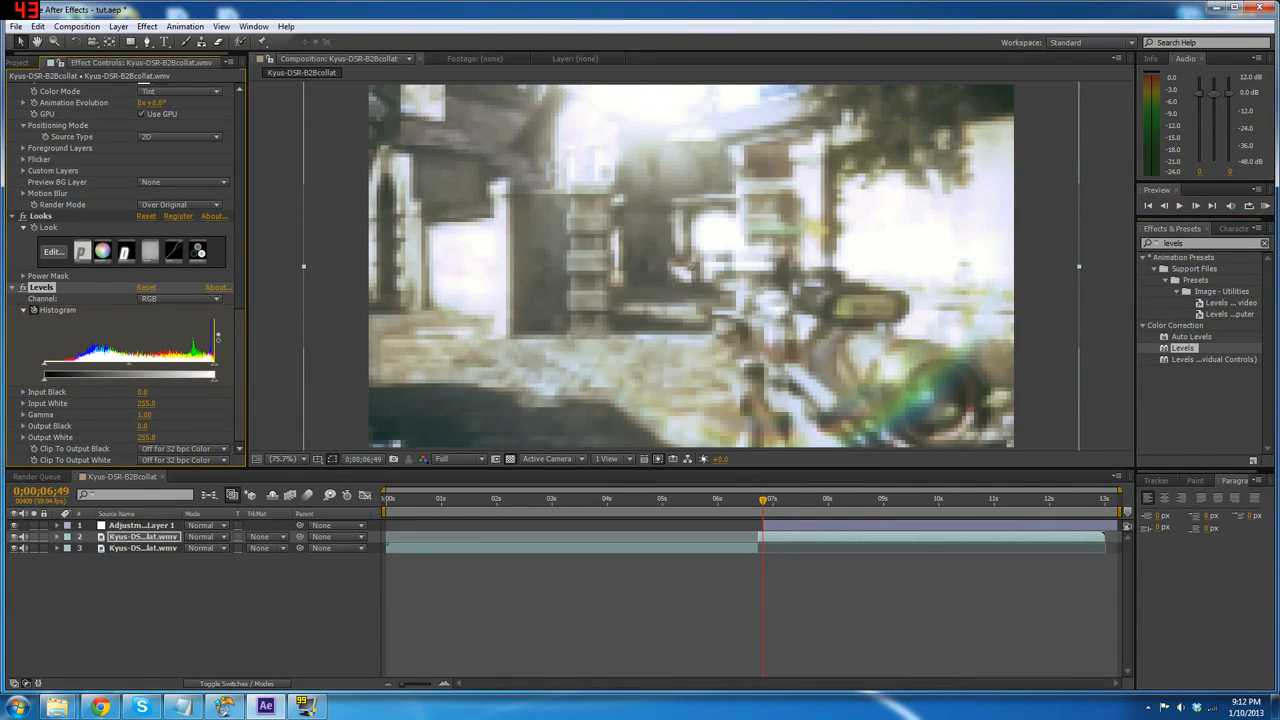
pyautogui.moveTo(56, 384); pyautogui.dragTo(107, 377)
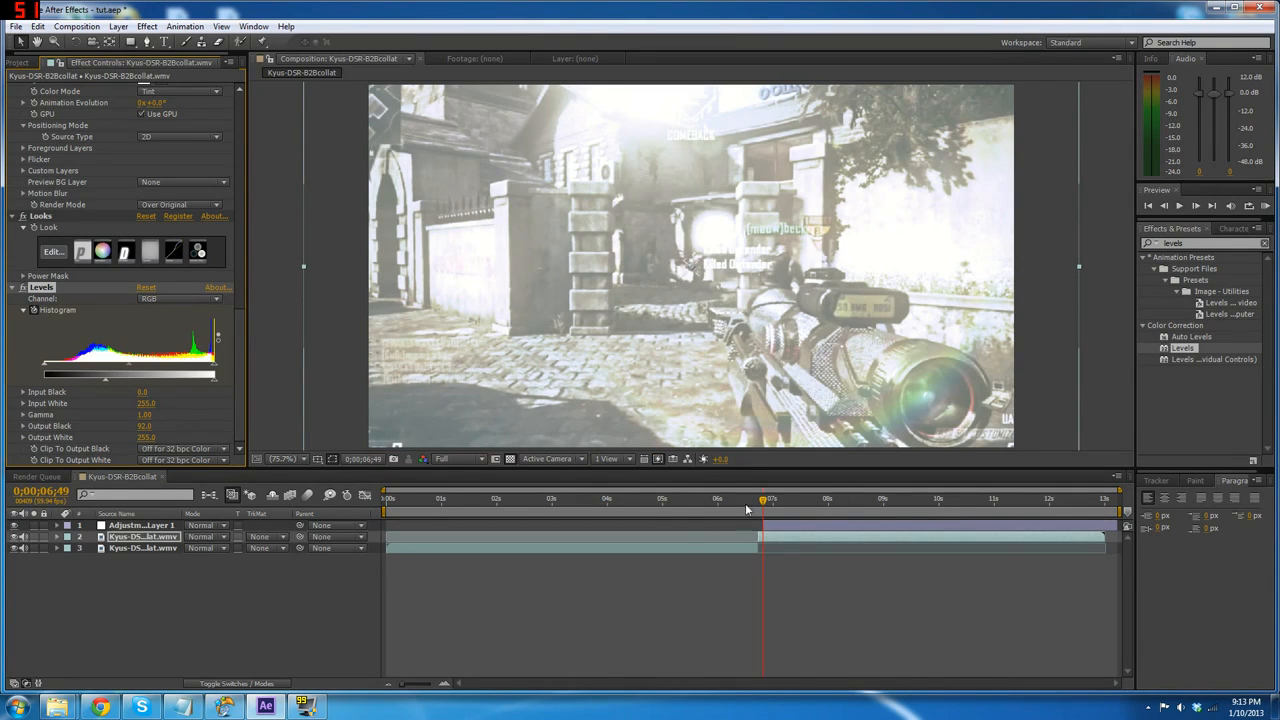
# - Set the clip's Gaussian Blur Blurriness to 20 at 0;00;06;49
pyautogui.moveTo(763, 500); pyautogui.dragTo(882, 510)
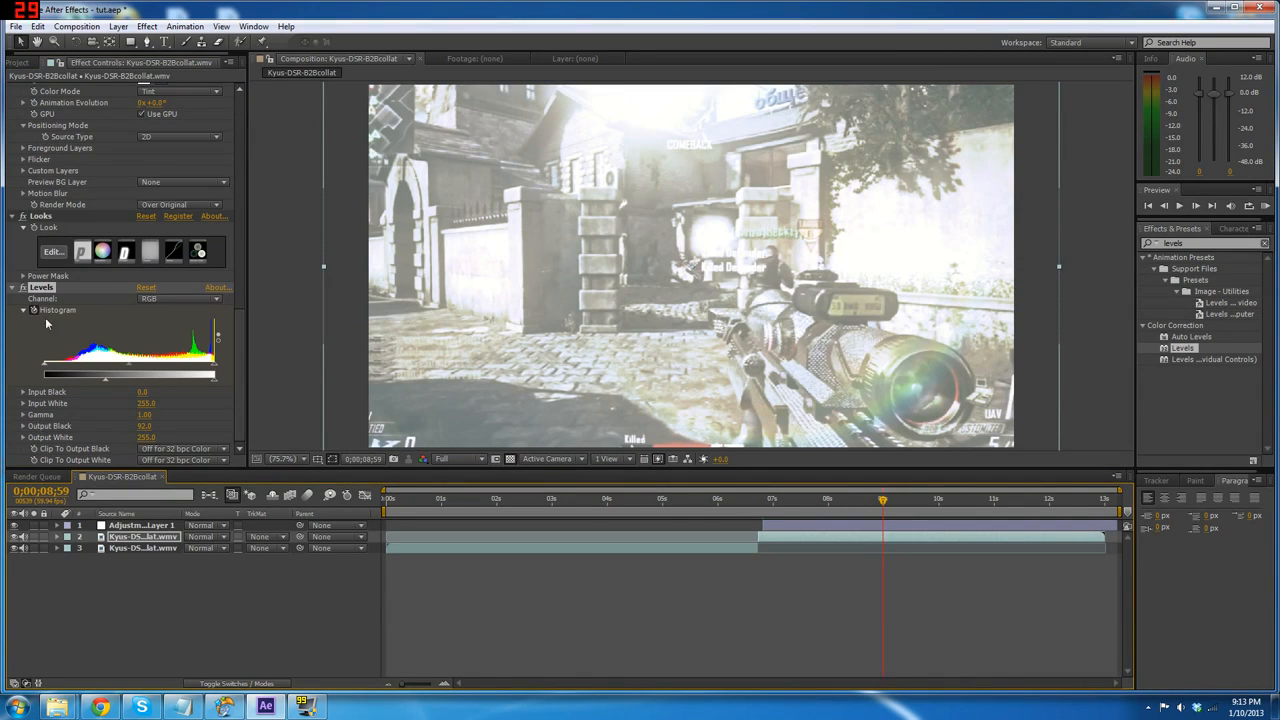
pyautogui.scroll(4, 54, 222)
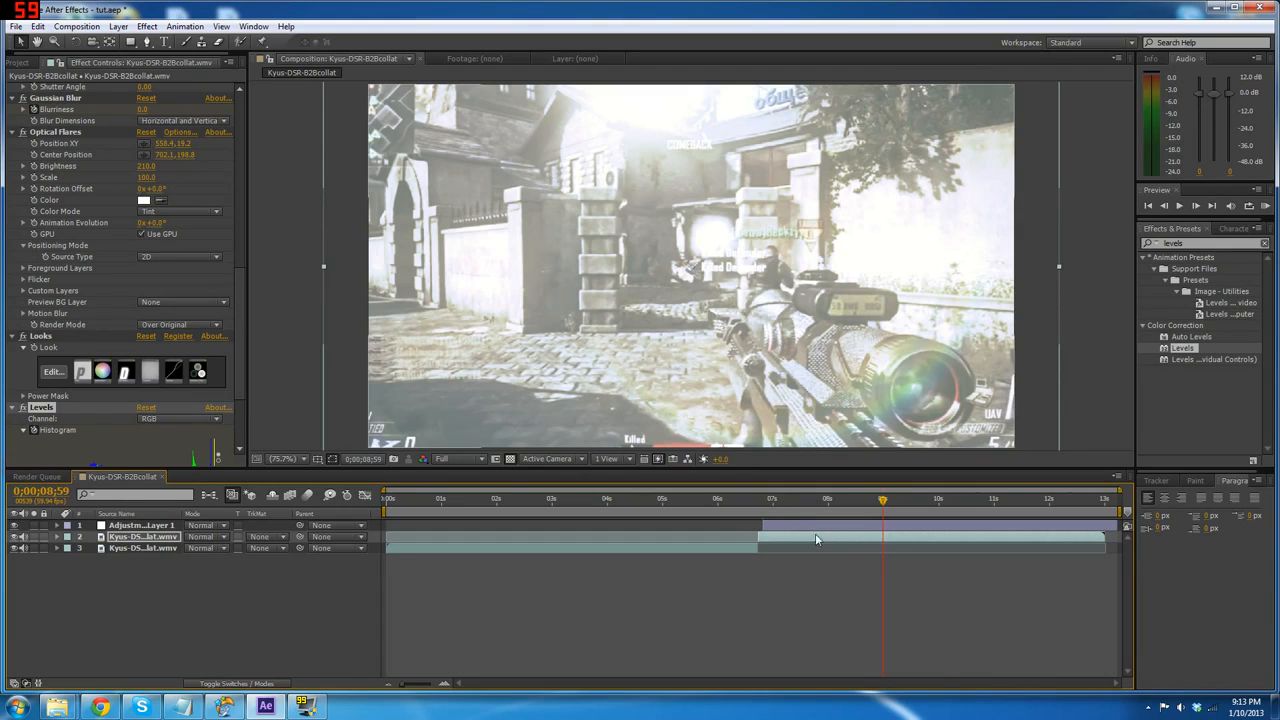
pyautogui.moveTo(882, 499); pyautogui.dragTo(764, 511)
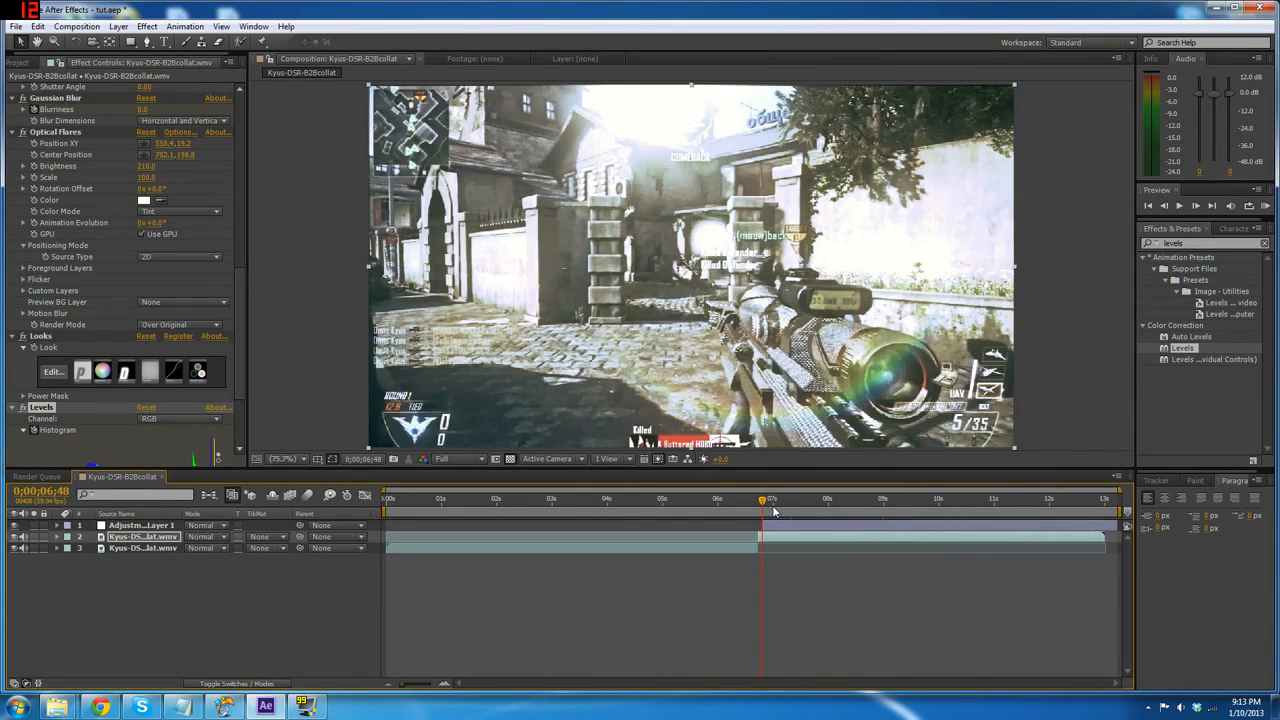
pyautogui.click(1195, 206)
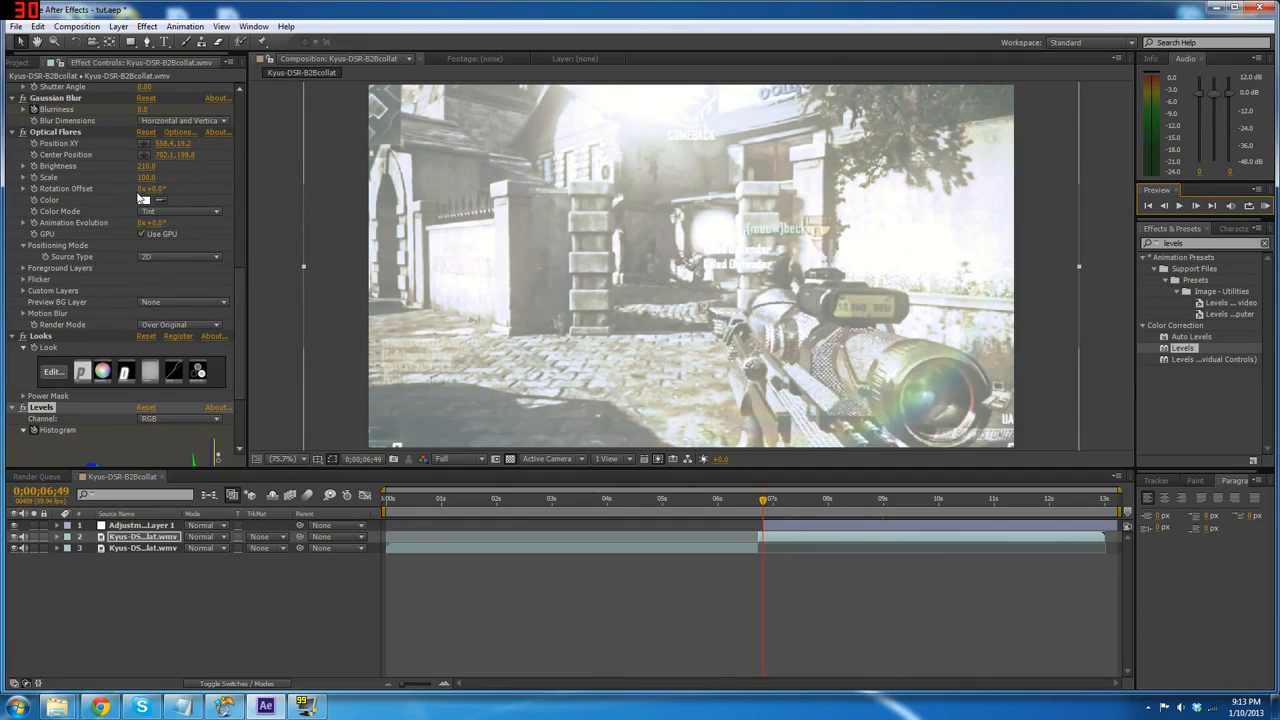
pyautogui.click(143, 109)
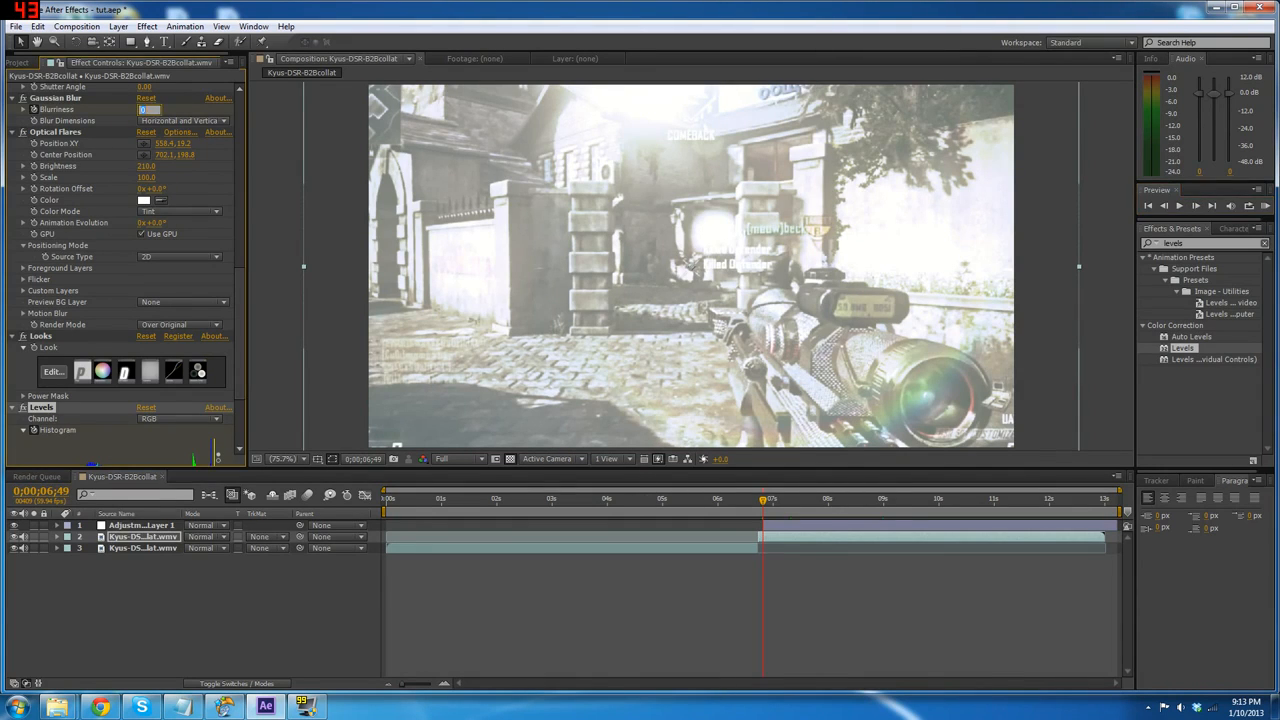
pyautogui.write('20')
pyautogui.press('Return')
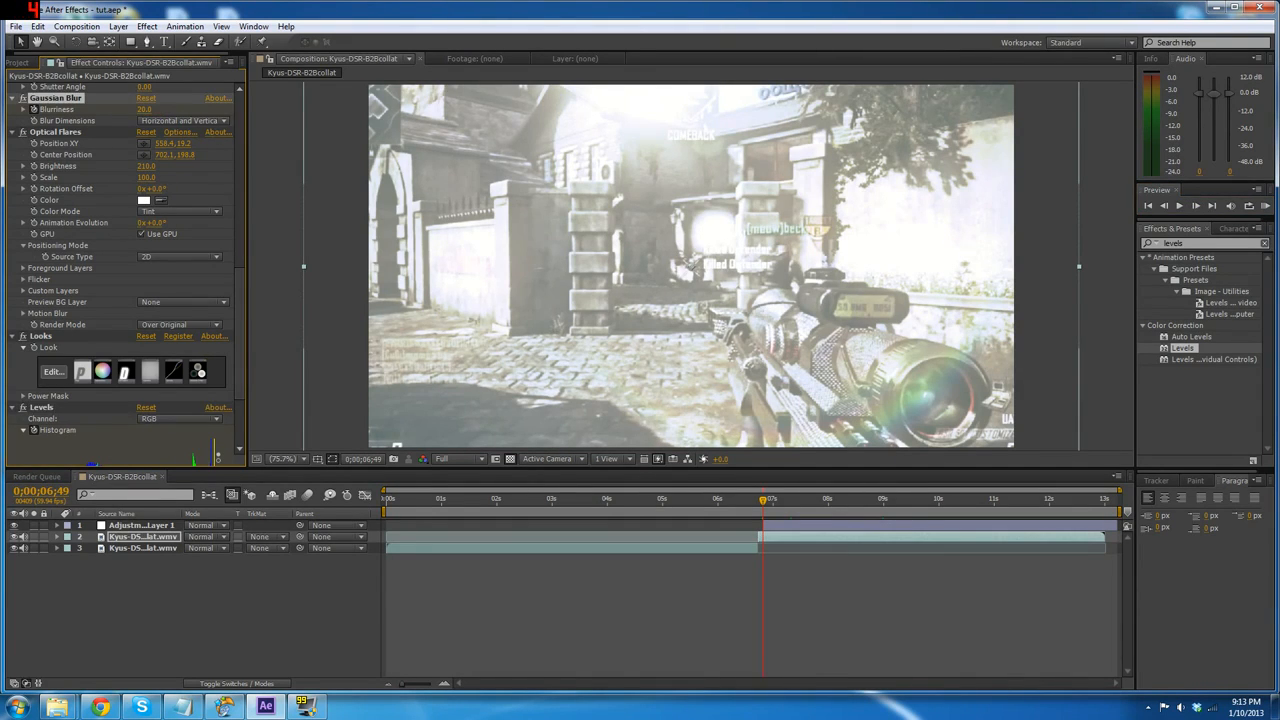
# - Locate the frame where the blur ends, 0;00;08;33, and set the Levels Output Black to 0 there
pyautogui.moveTo(765, 501); pyautogui.dragTo(863, 503)
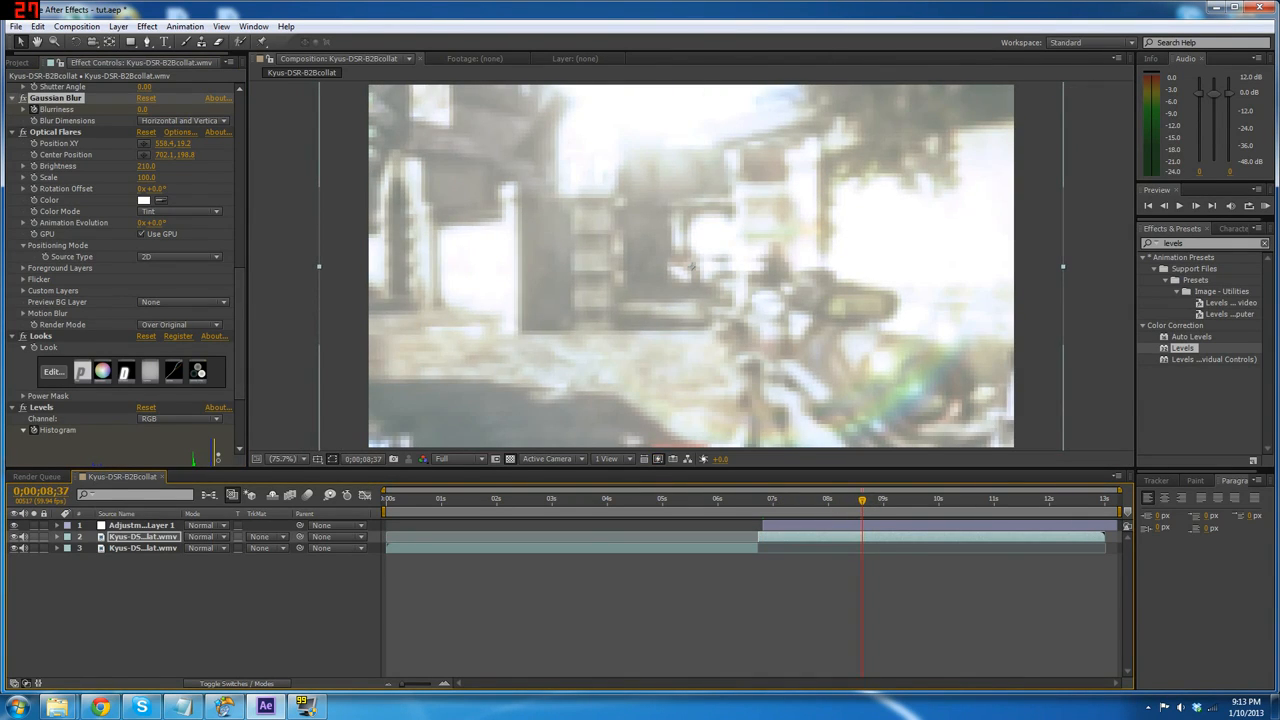
pyautogui.click(1164, 205)
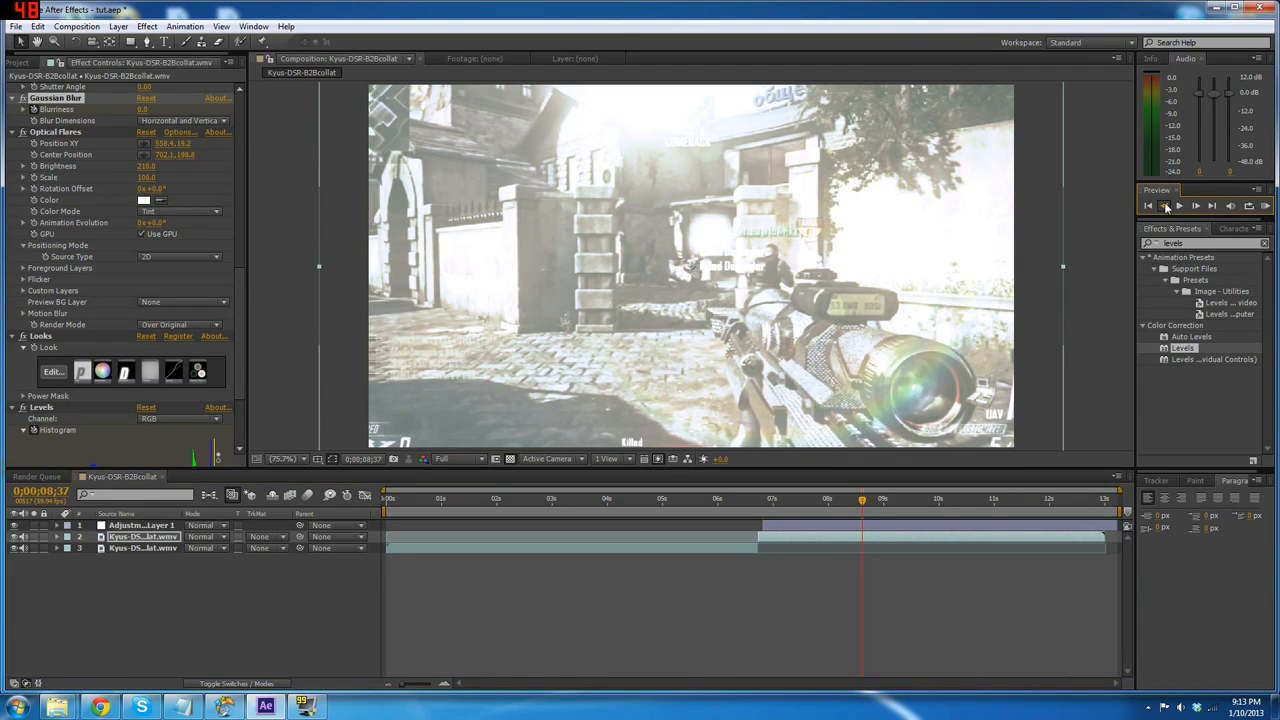
pyautogui.click(1165, 206)
pyautogui.click(1165, 206)
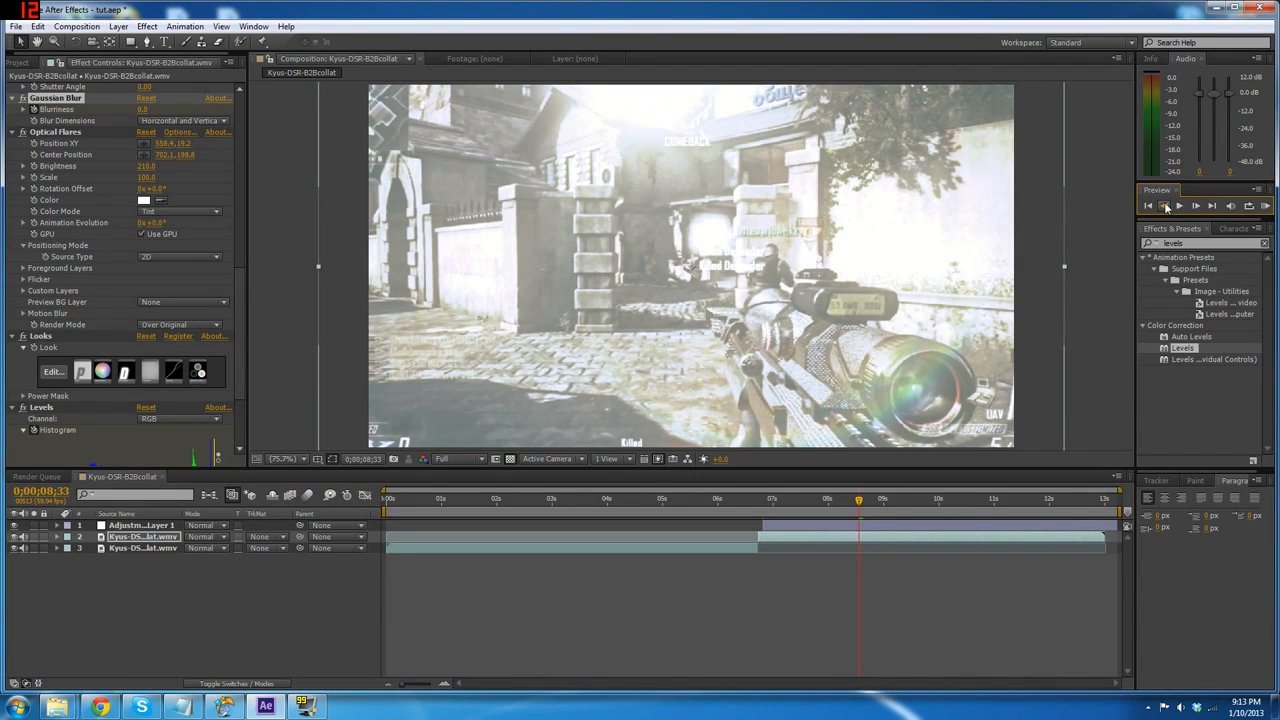
pyautogui.click(1165, 206)
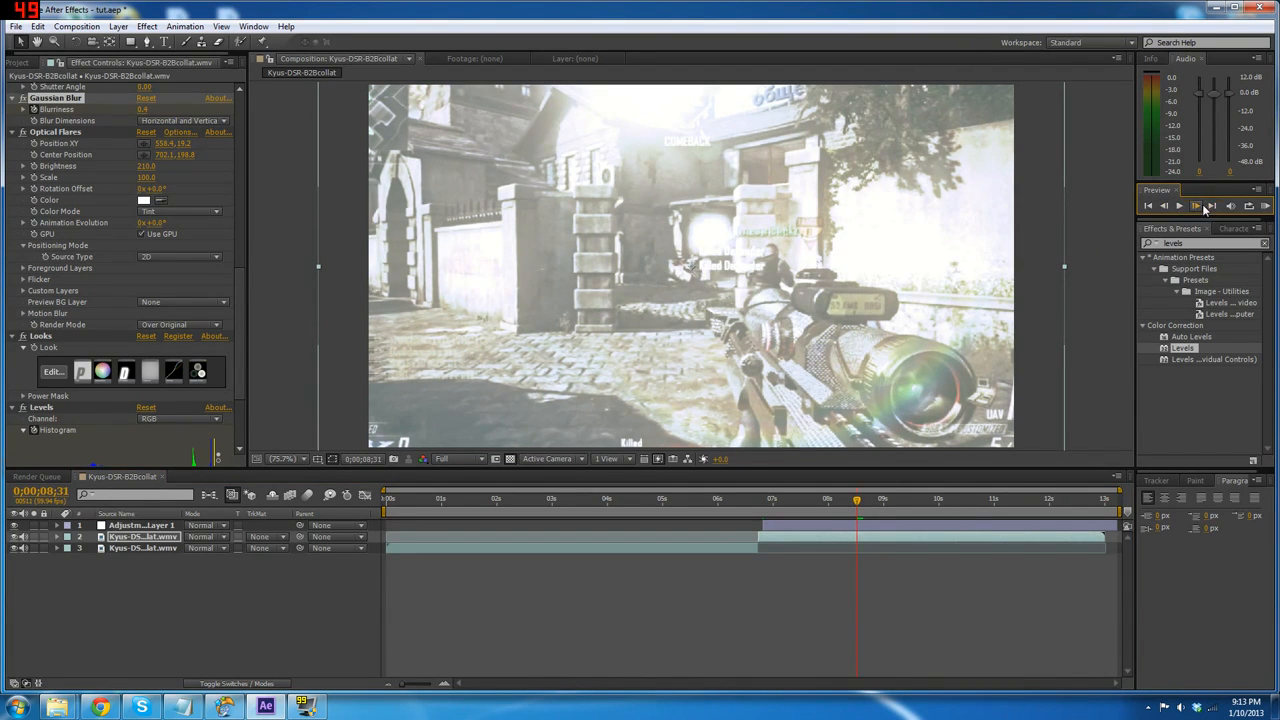
pyautogui.click(1199, 207)
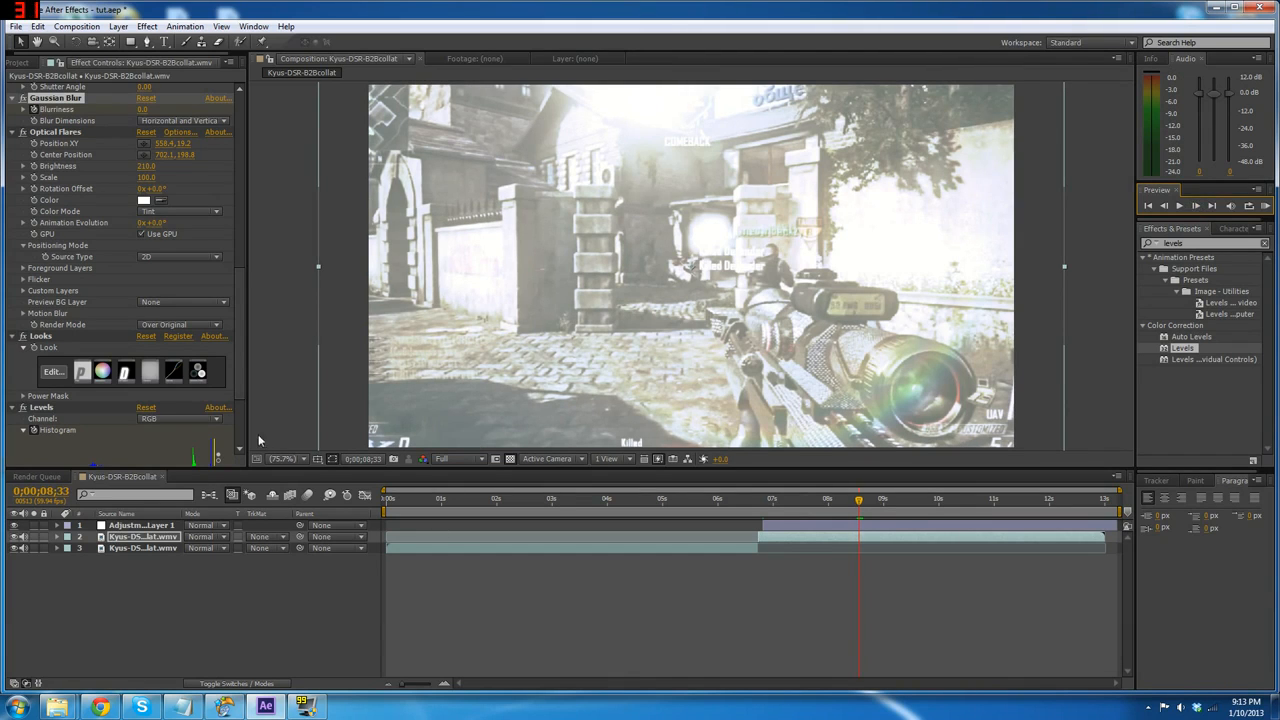
pyautogui.scroll(-4, 93, 418)
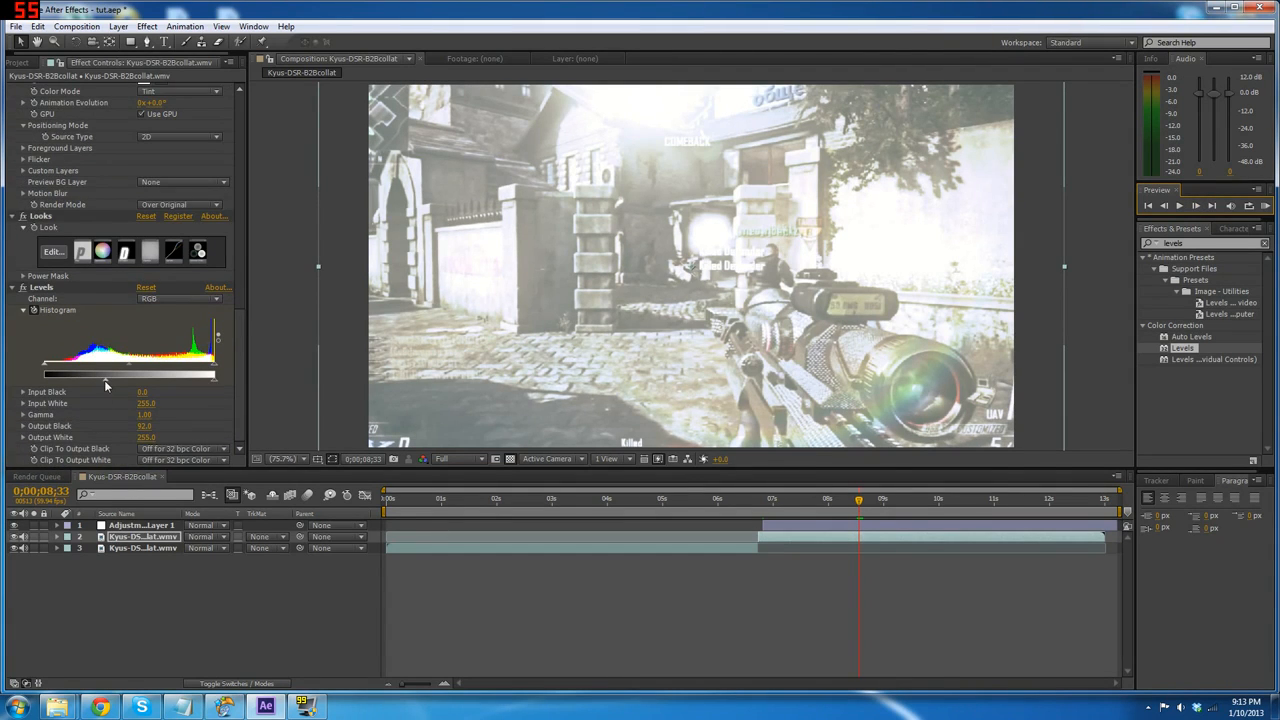
pyautogui.moveTo(104, 380); pyautogui.dragTo(19, 381)
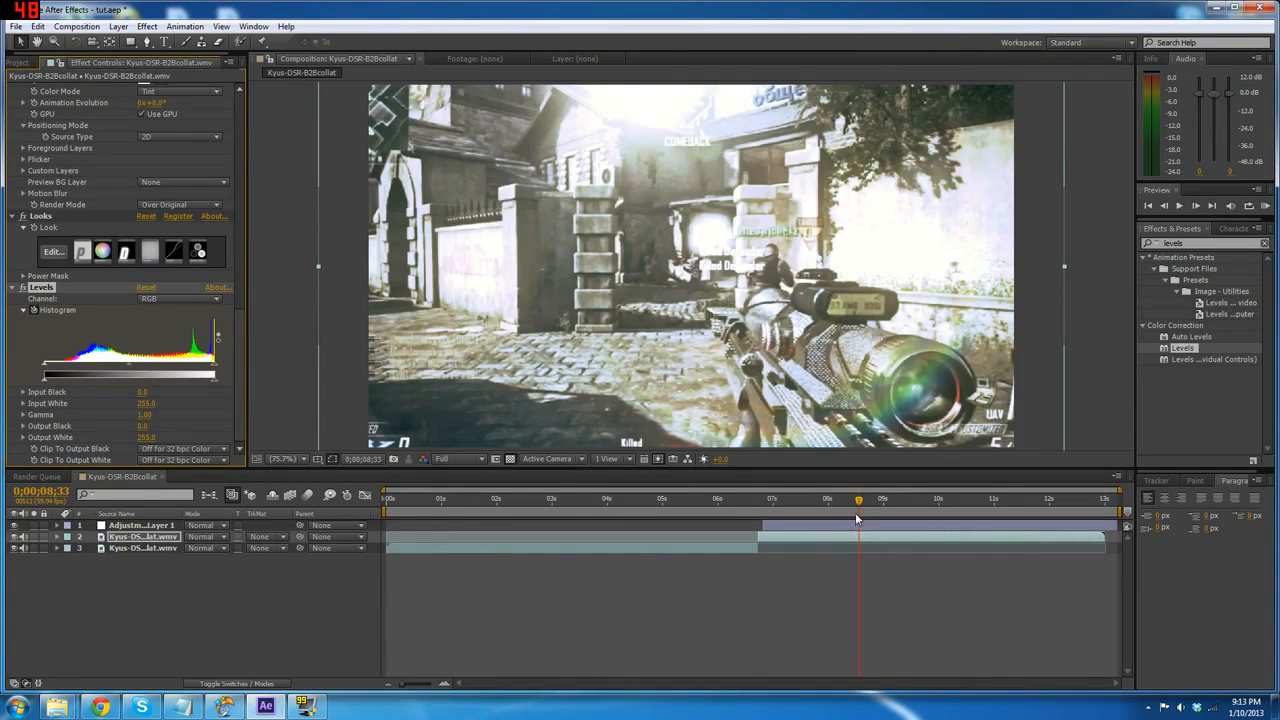
# - Scrub through the slow-motion section to preview the Levels flash and blur fading out
pyautogui.moveTo(855, 512); pyautogui.dragTo(768, 505)
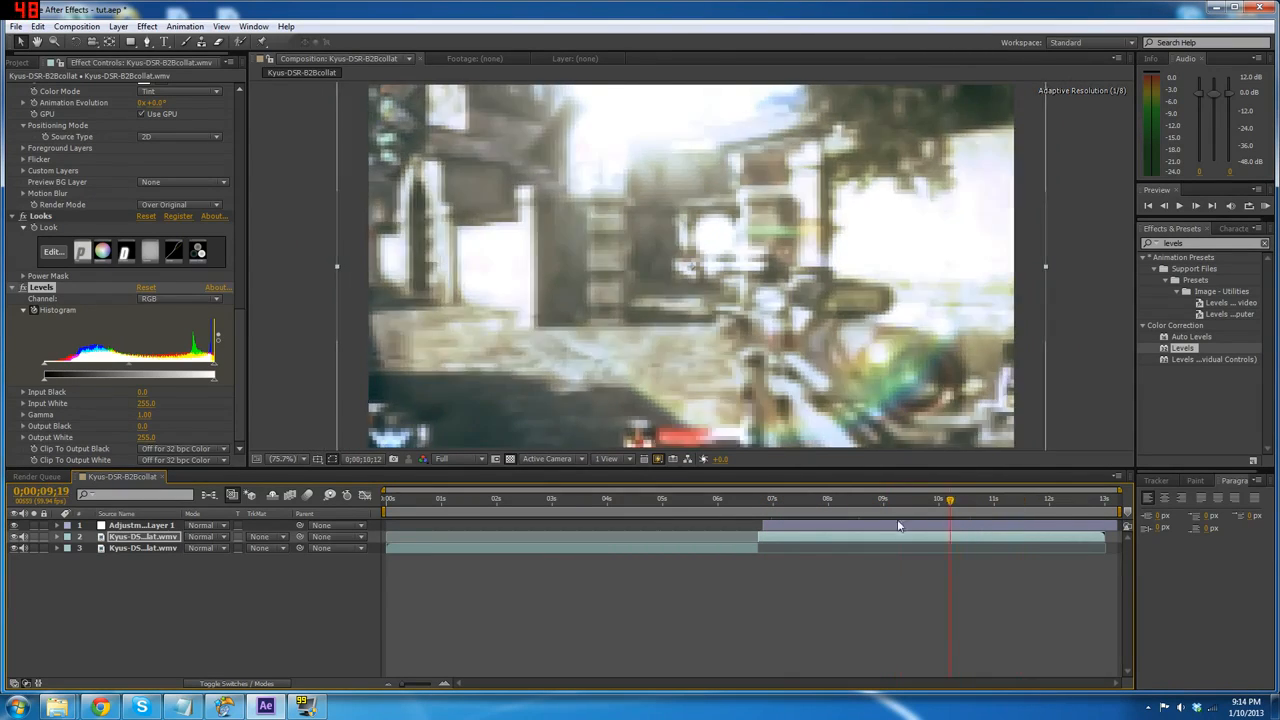
pyautogui.click(877, 500)
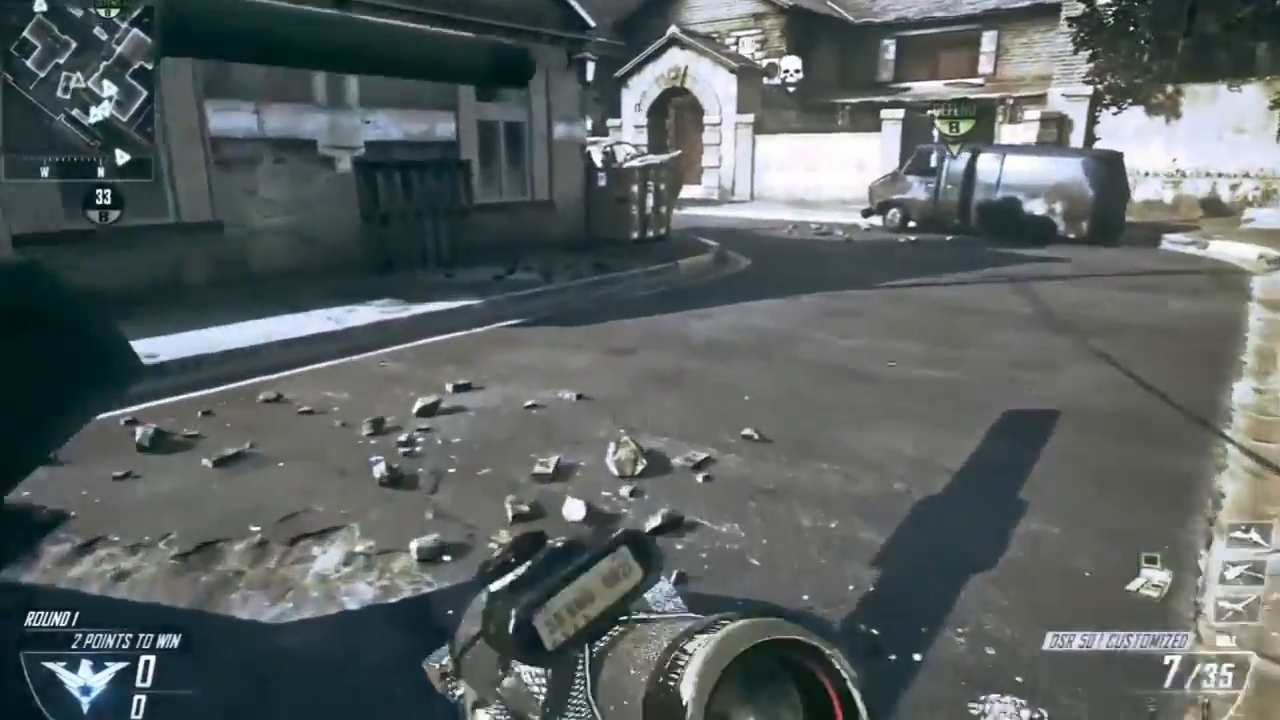